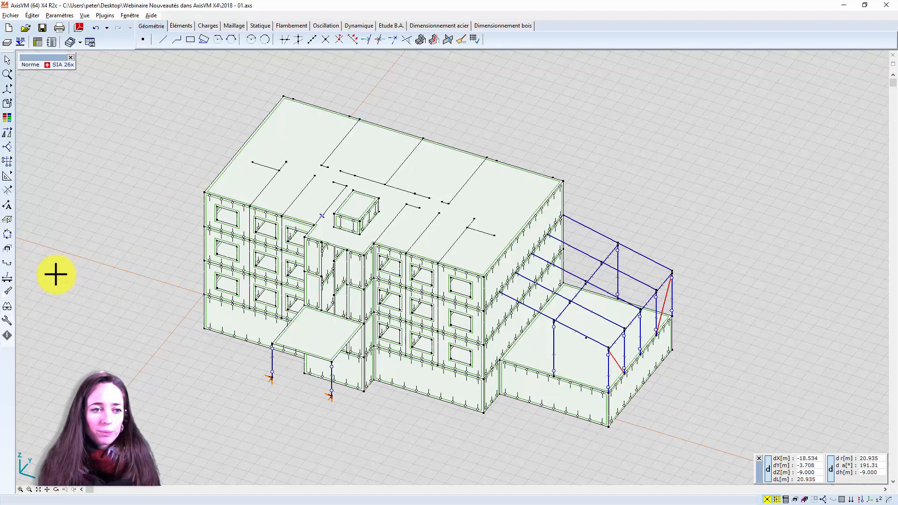
- Enable node numbering alongside the nodal coordinates in the display options, keep annotation overlap prevention on, and apply
left_click(7, 309)
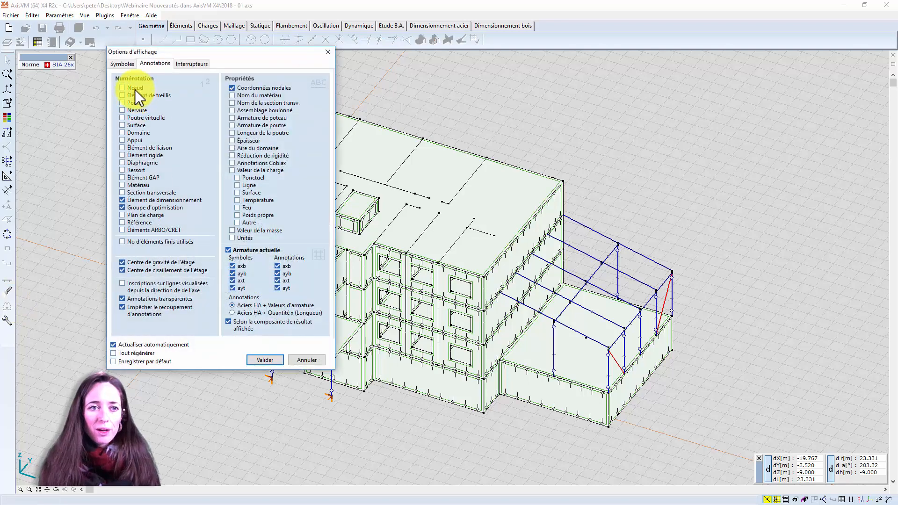
left_click(122, 87)
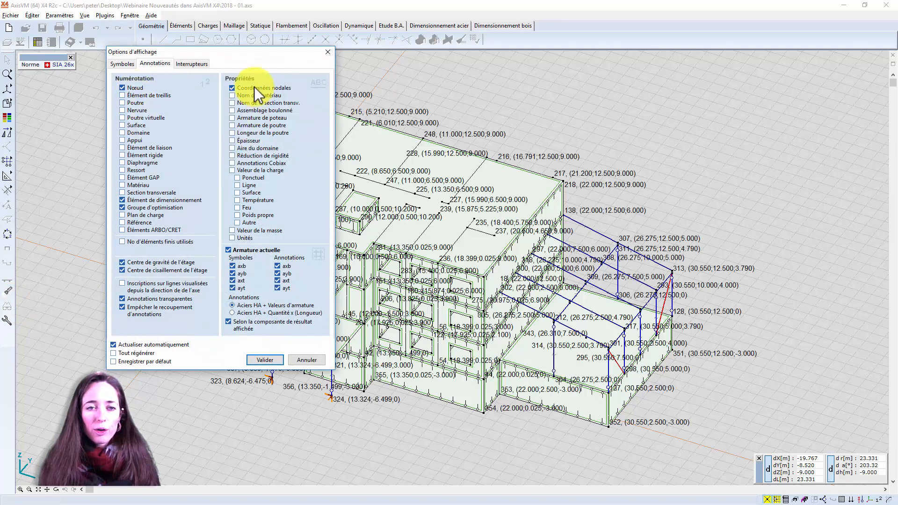
left_click(233, 88)
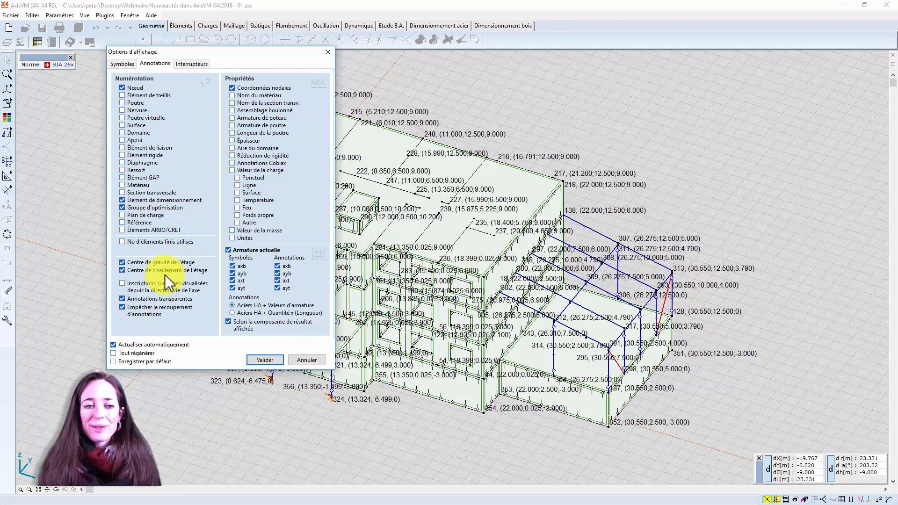
left_click(122, 307)
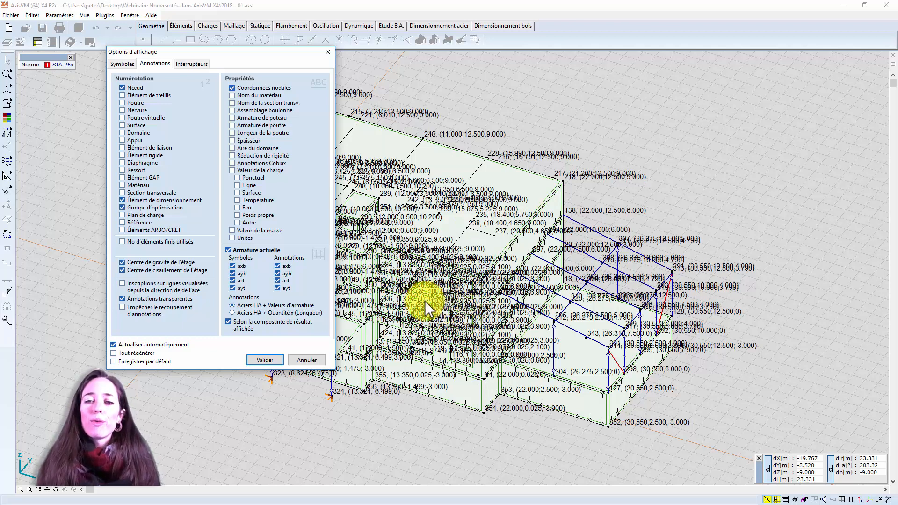
left_click(121, 307)
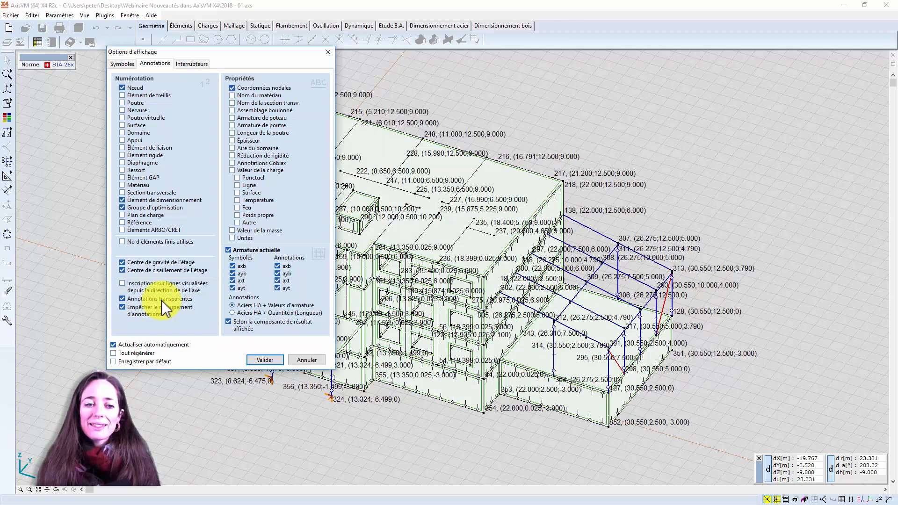
left_click(264, 360)
- Examine the node number and coordinate labels up close around the facade windows and across the whole building
scroll(424, 248, "up", 5)
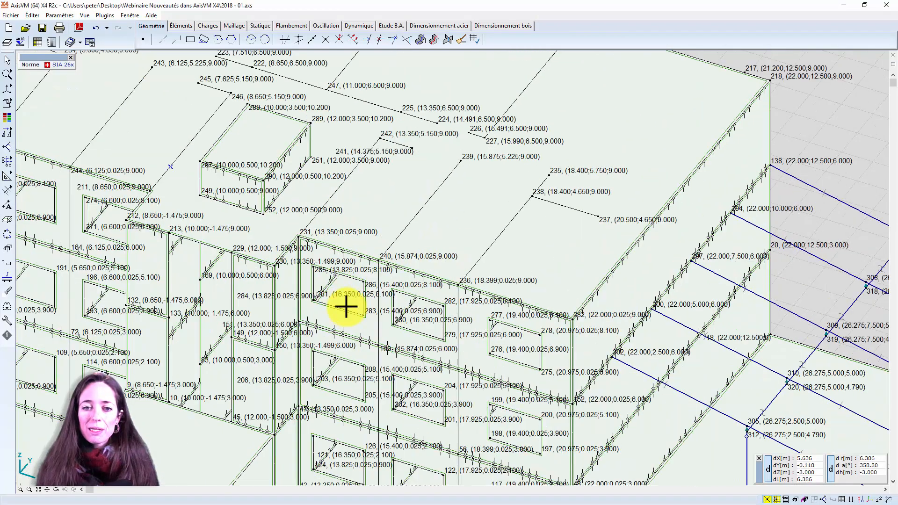
scroll(346, 306, "up", 3)
scroll(354, 302, "up", 3)
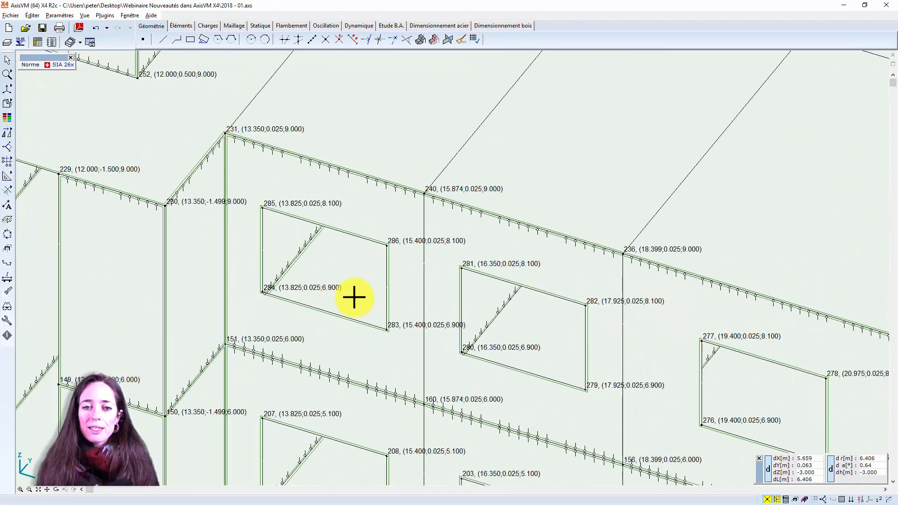
scroll(354, 295, "down", 6)
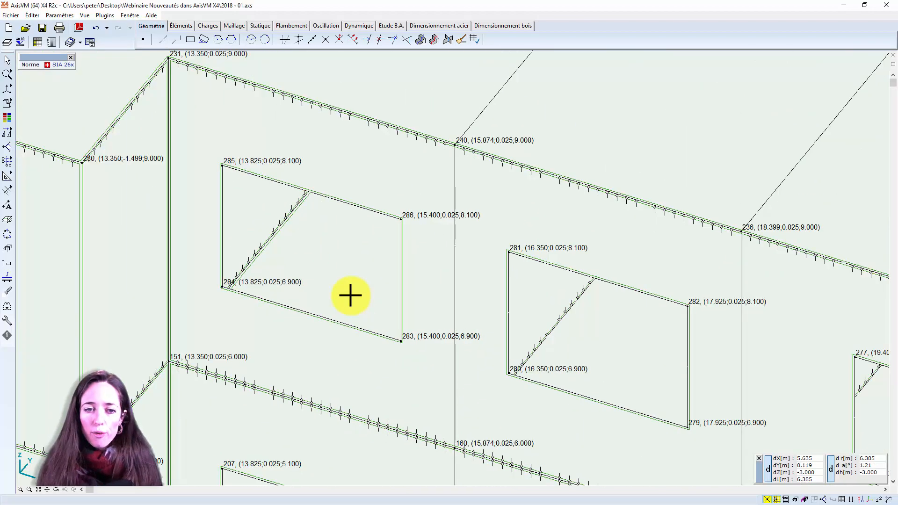
scroll(349, 295, "down", 4)
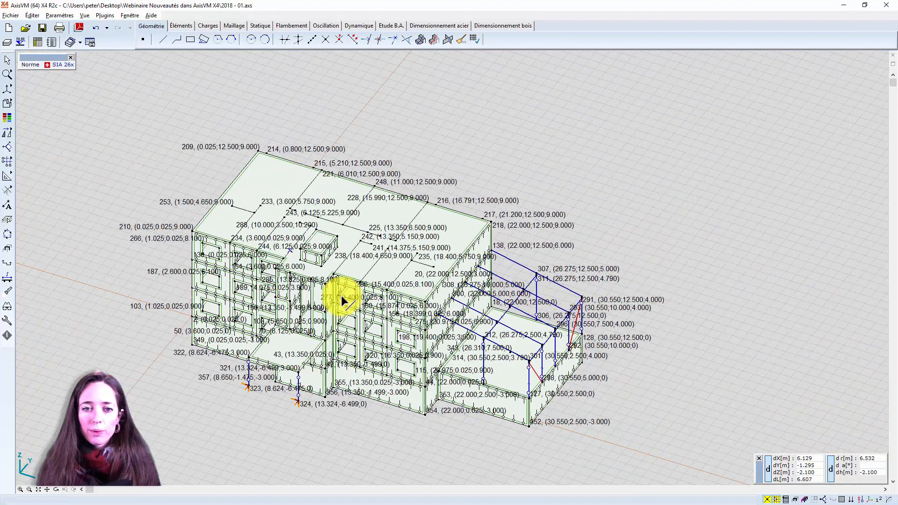
scroll(336, 296, "up", 4)
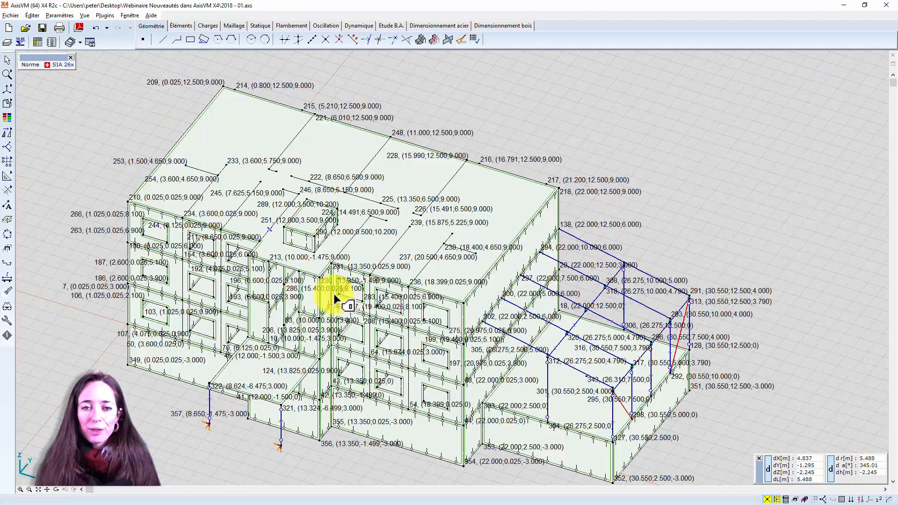
scroll(327, 238, "up", 1)
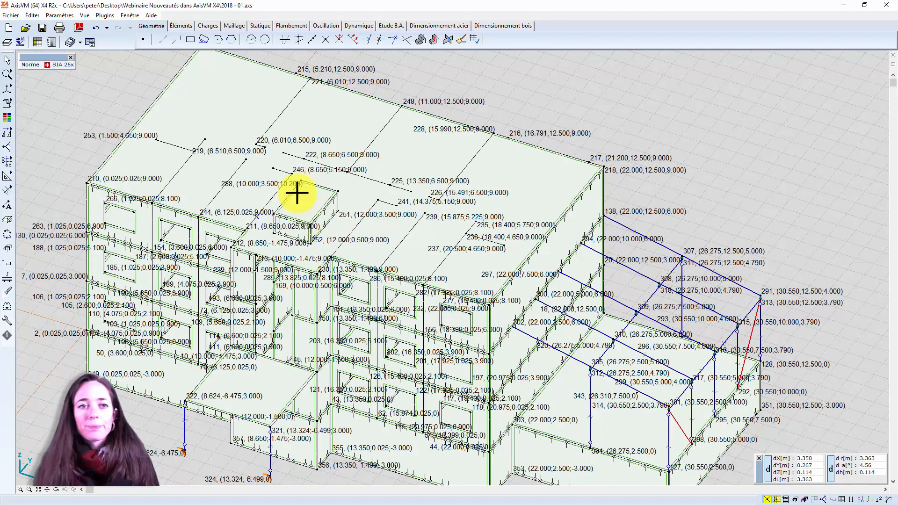
scroll(297, 144, "down", 2)
middle_click_drag(302, 160, 393, 189)
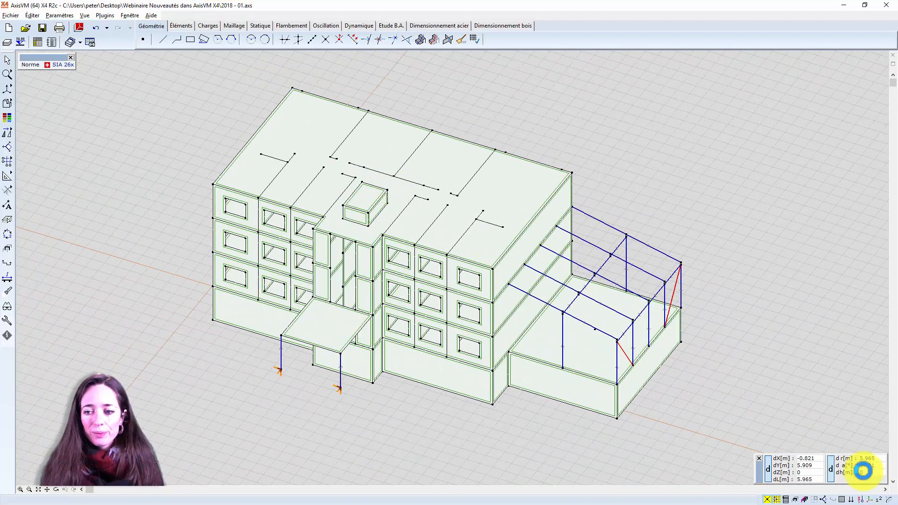
- Hide the node numbering labels in the model view
left_click(861, 499)
left_click(837, 364)
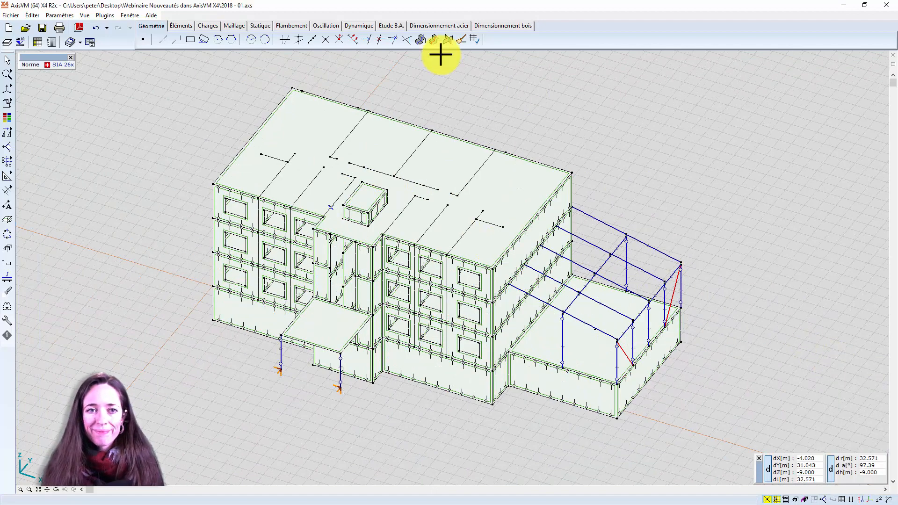
- Switch to the meshing functions and restrict the display to storey Etage 3
left_click(236, 27)
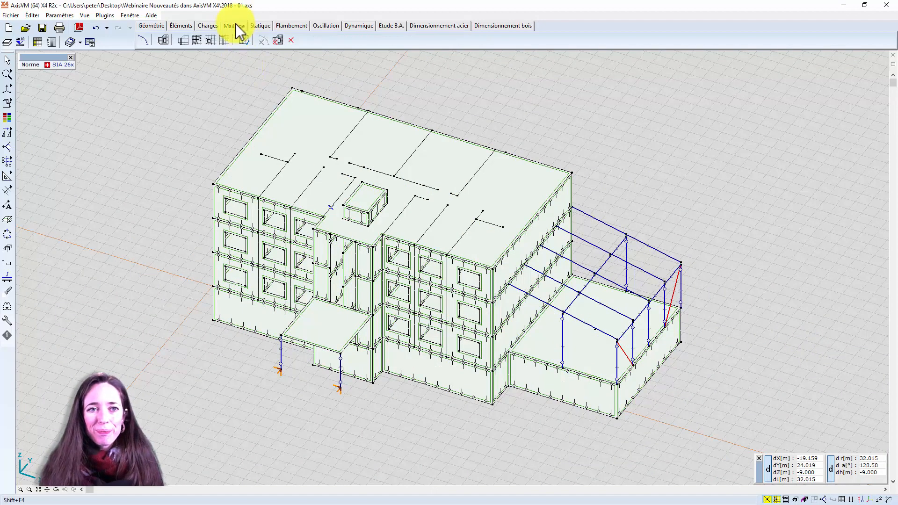
scroll(242, 93, "up", 1)
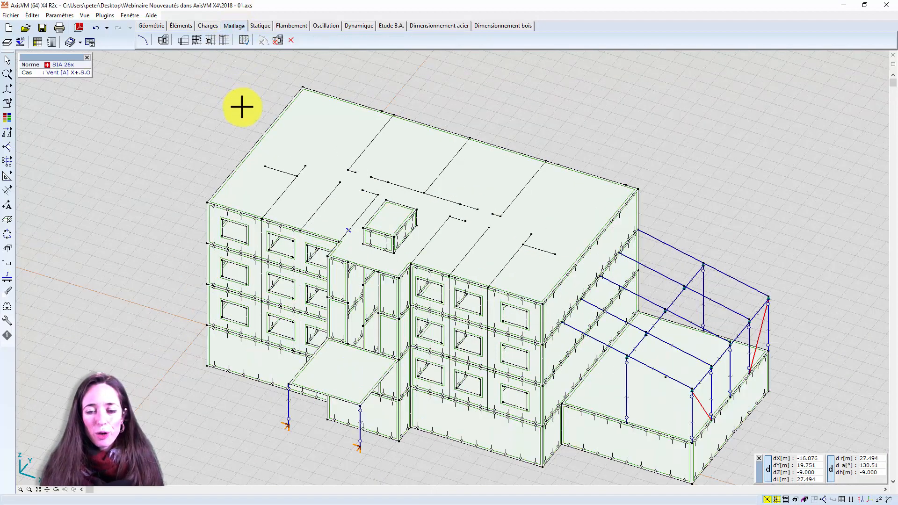
scroll(227, 115, "down", 1)
scroll(233, 120, "down", 1)
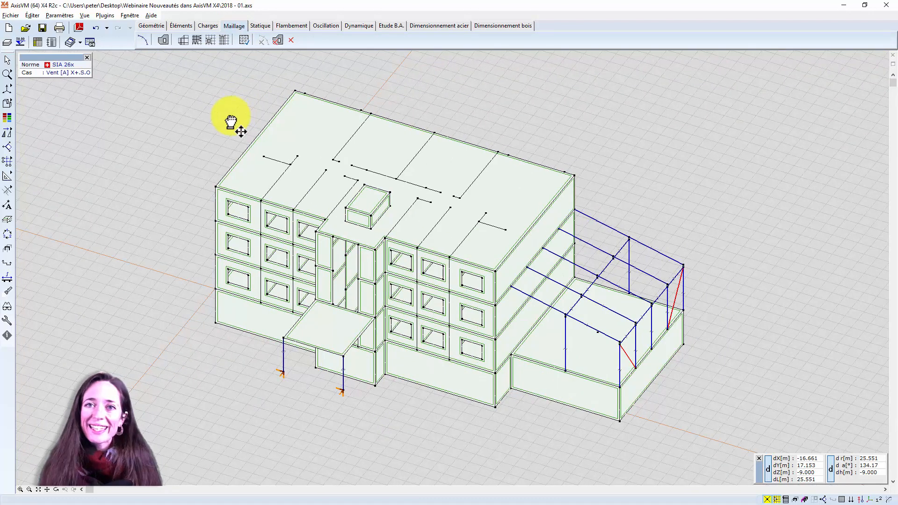
scroll(233, 112, "up", 1)
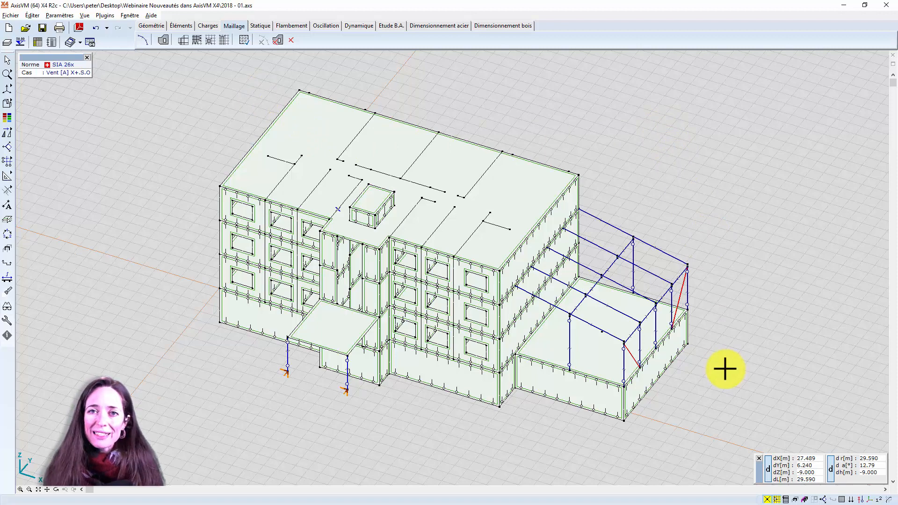
left_click(777, 500)
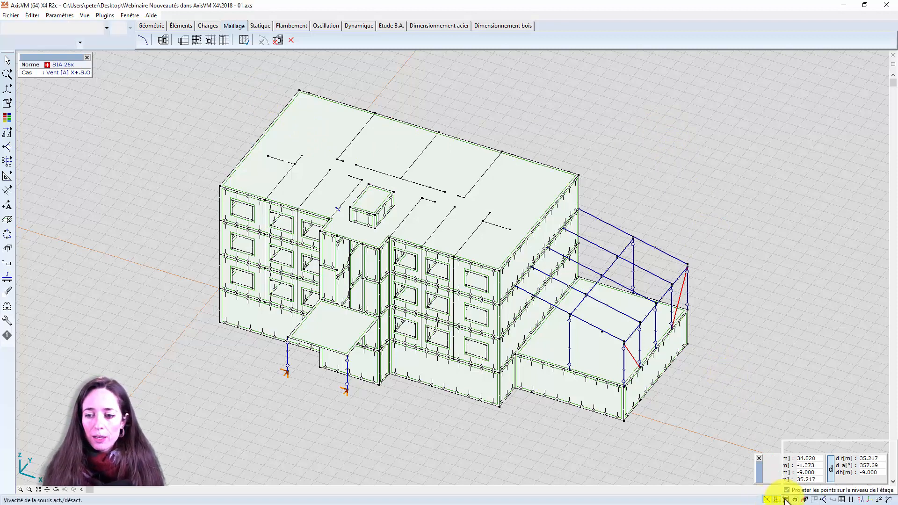
left_click(812, 454)
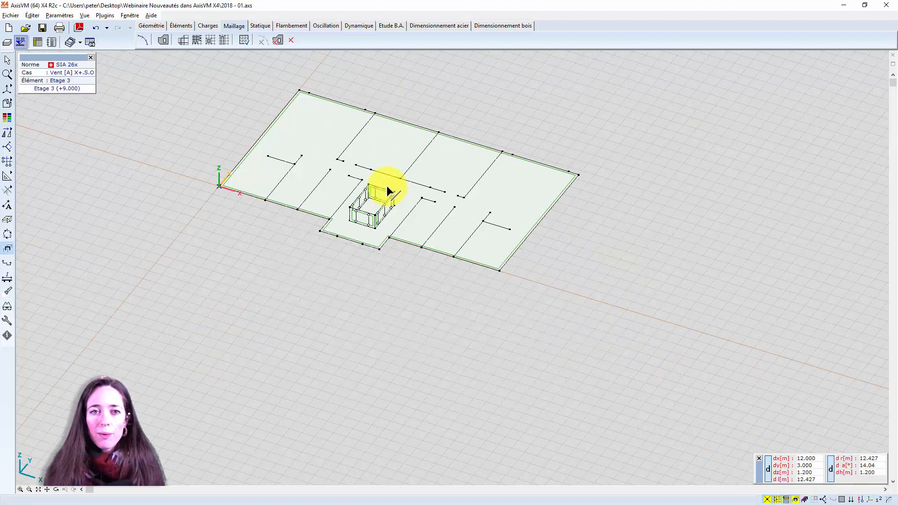
- Display the finite element mesh of the Etage 3 slab and delete that mesh
left_click(841, 500)
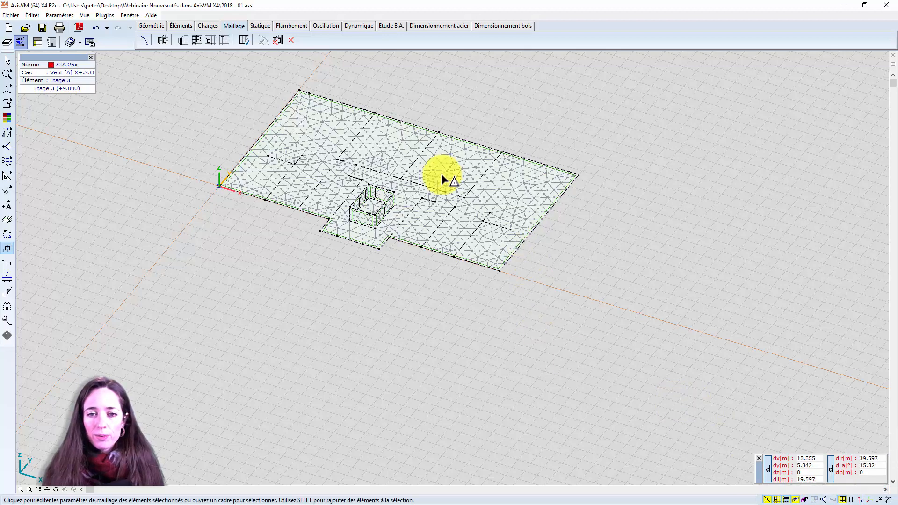
left_click(290, 41)
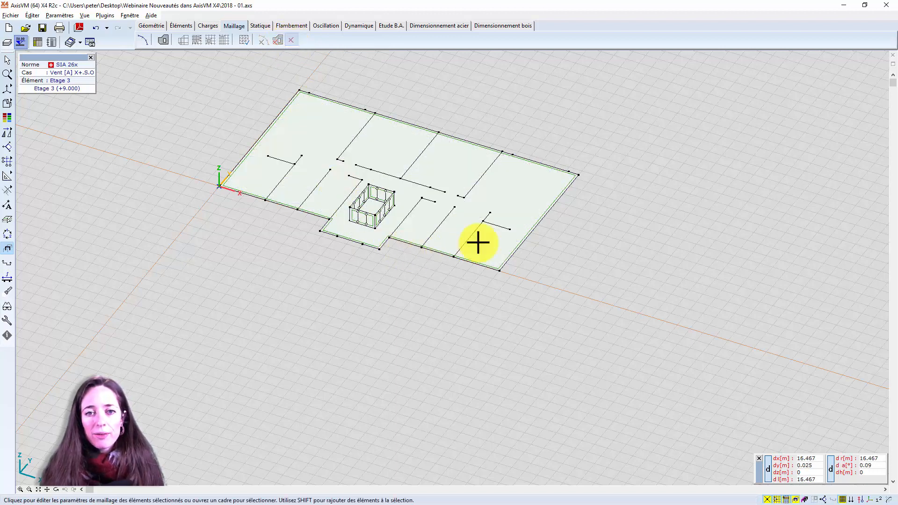
- Turn off the single-storey display so the complete building is shown
left_click(787, 500)
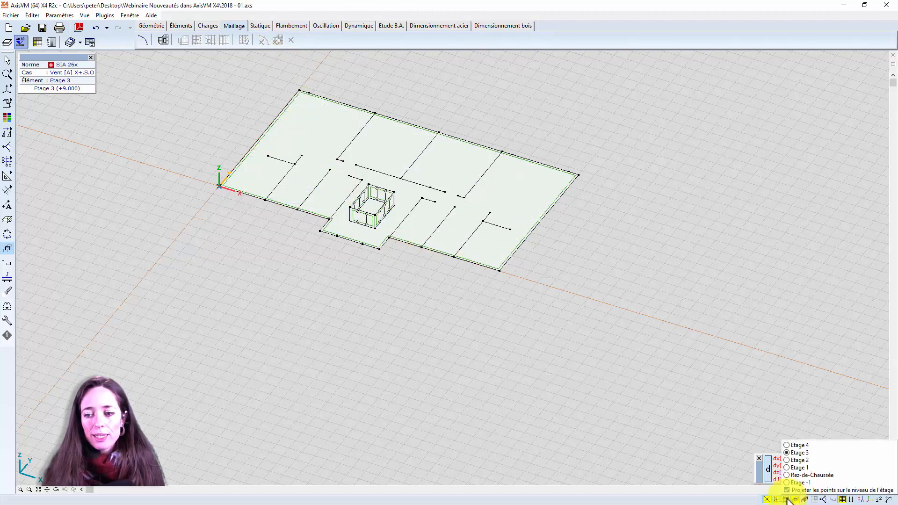
left_click(786, 499)
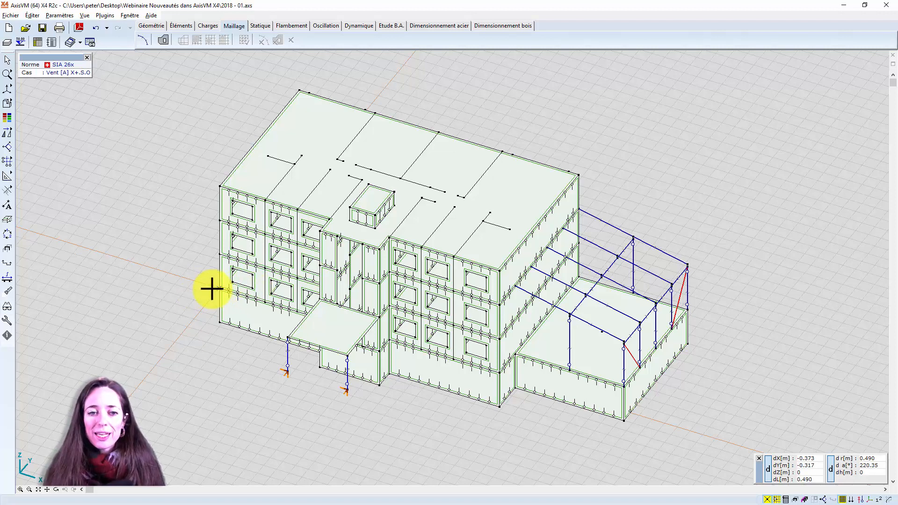
scroll(212, 289, "up", 1)
scroll(212, 288, "down", 1)
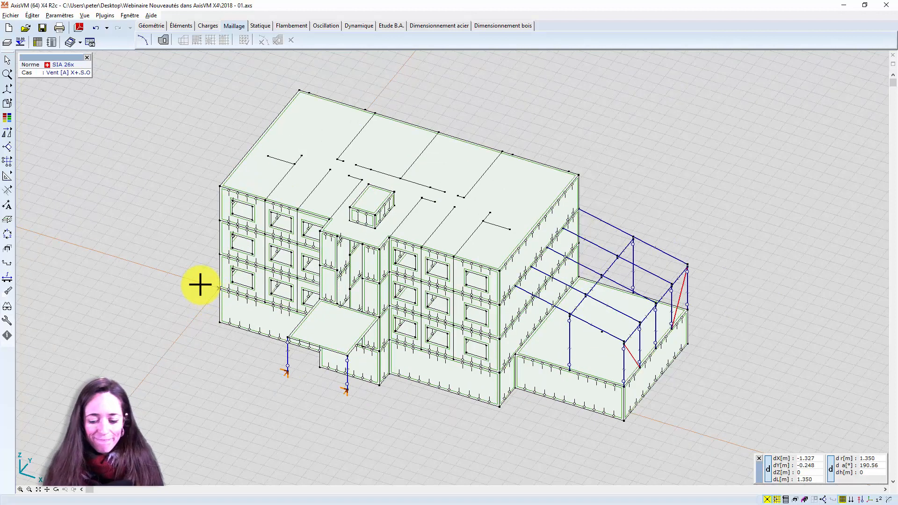
- Return to the geometry functions and delete the unused lines and nodes of the model
left_click(155, 27)
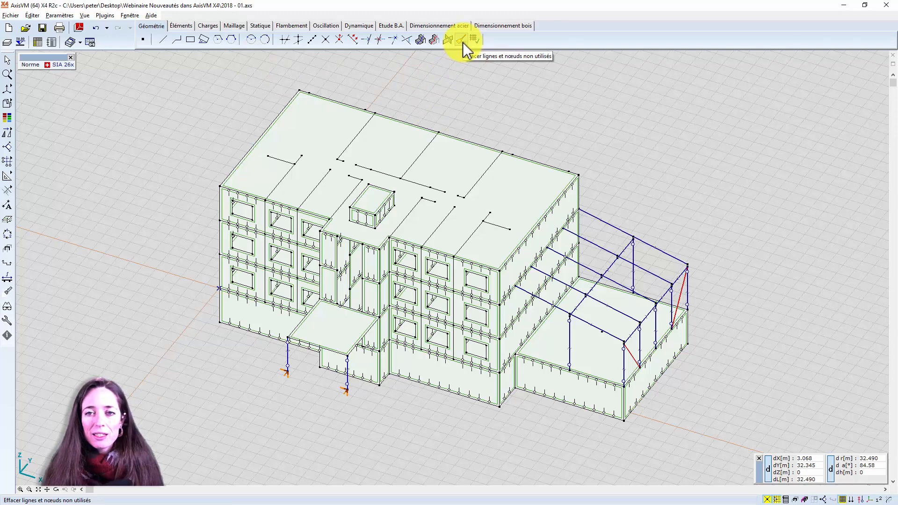
left_click(462, 41)
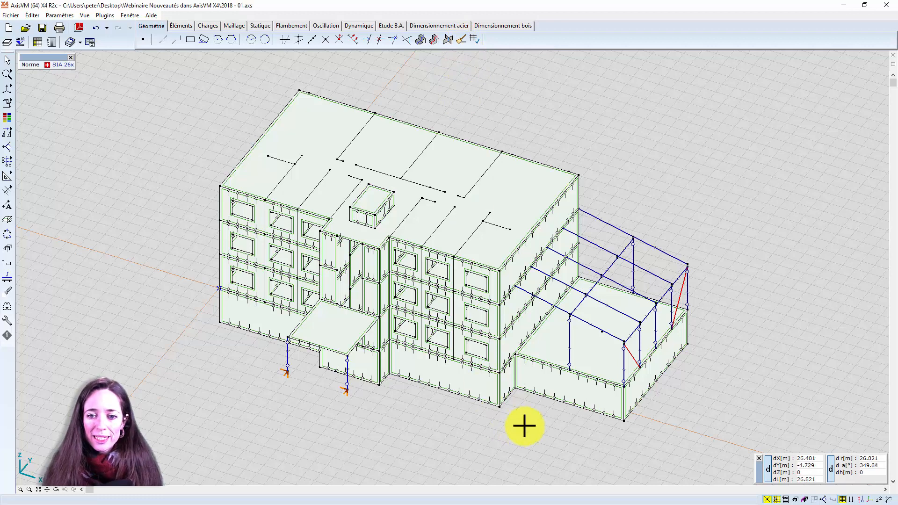
- Extend the base line of the main front wall and the base line of the annex's end wall to their common intersection
scroll(524, 425, "up", 1)
middle_click_drag(506, 369, 493, 375)
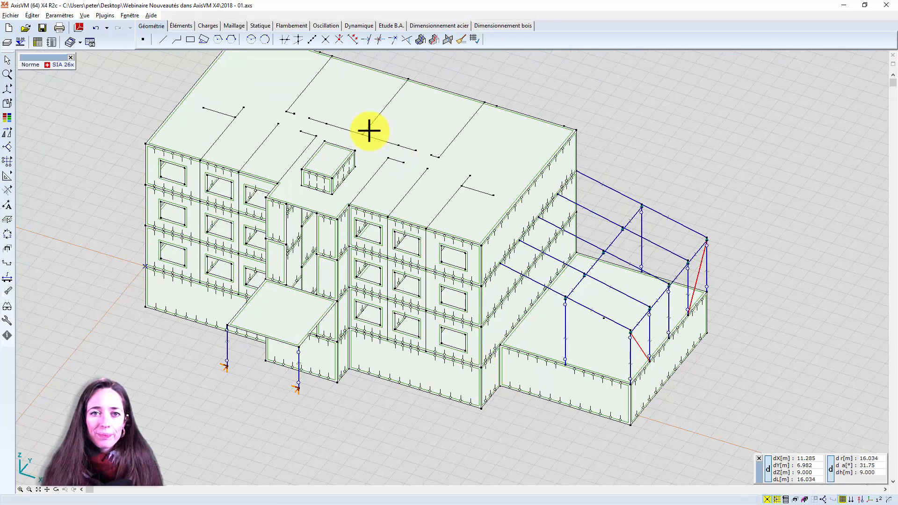
left_click(395, 47)
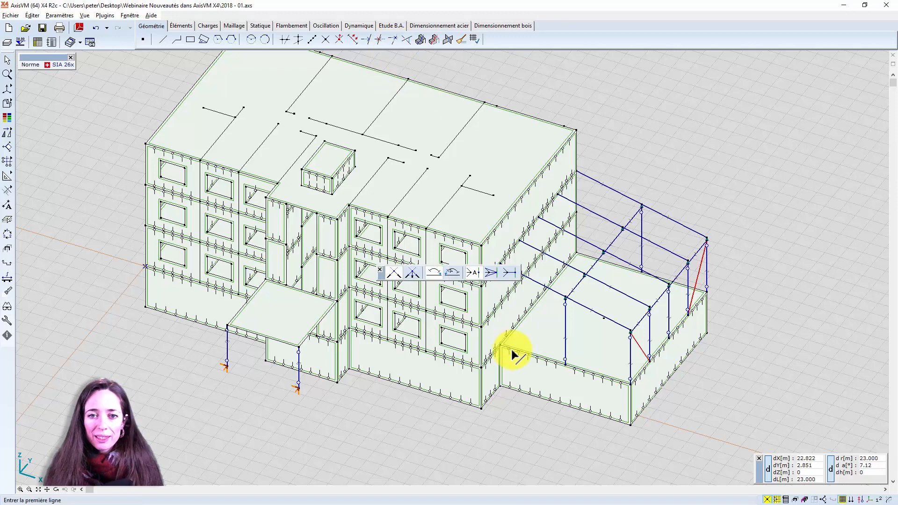
scroll(468, 386, "down", 1)
middle_click_drag(452, 371, 421, 387)
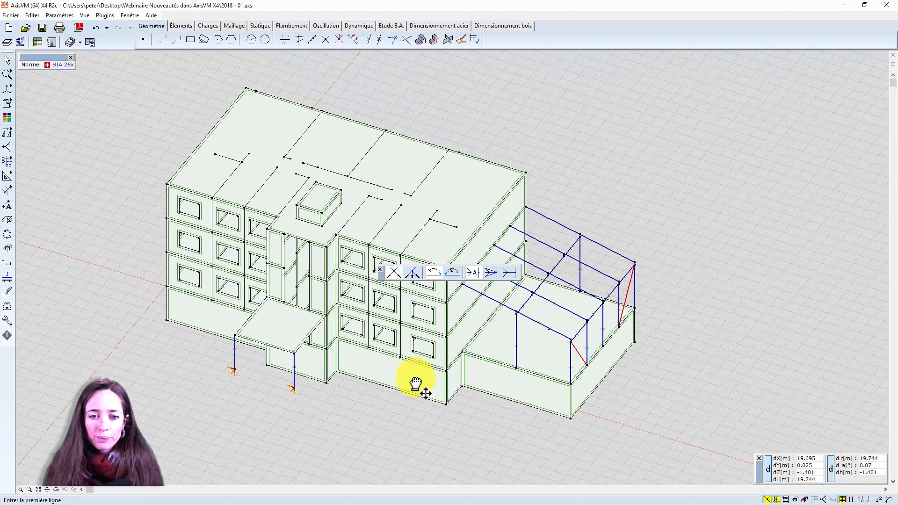
left_click(411, 394)
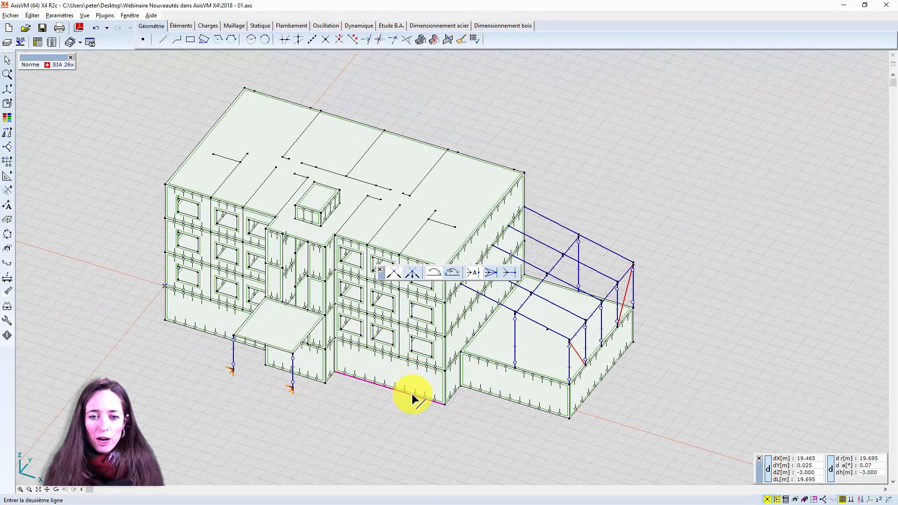
left_click(579, 410)
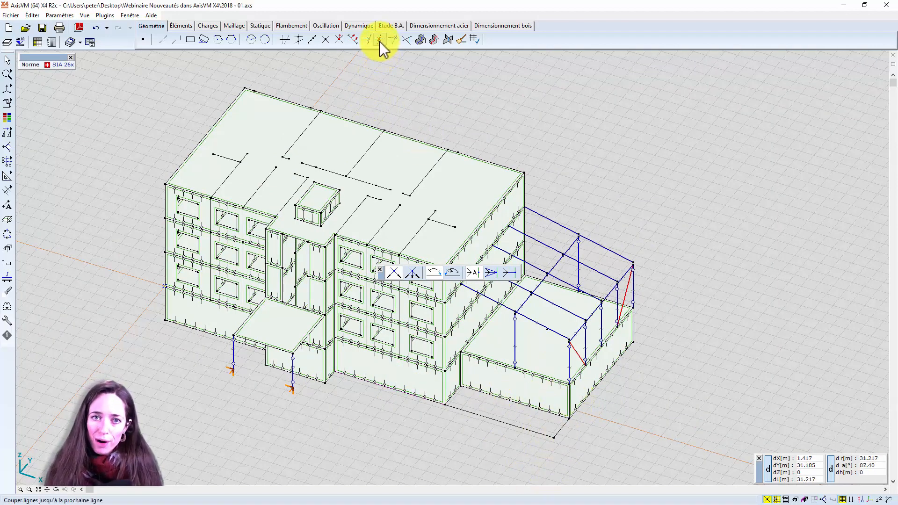
- Extend the base line of the projecting entrance wall to the annex end wall's base line as the boundary
left_click(366, 40)
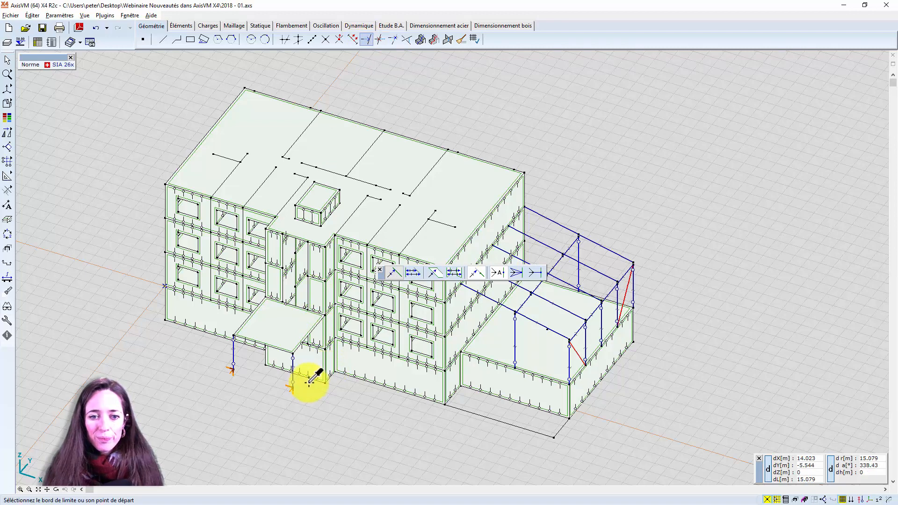
left_click(564, 427)
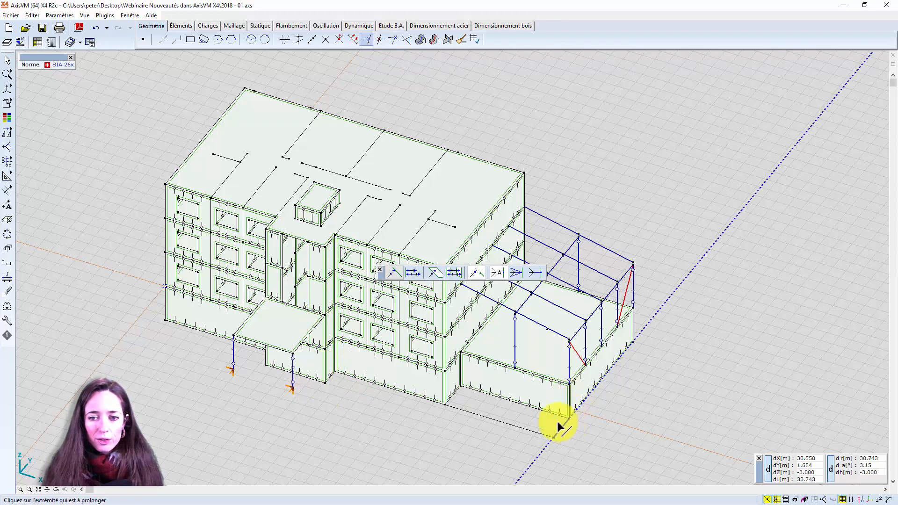
left_click(322, 384)
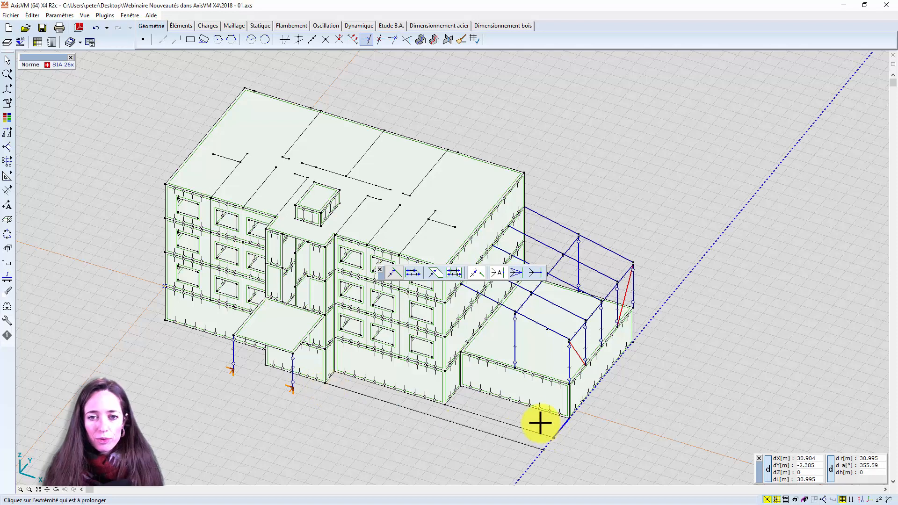
- Trim the extended base line of the projecting entrance wall at the base line of the main building's end wall
left_click(378, 41)
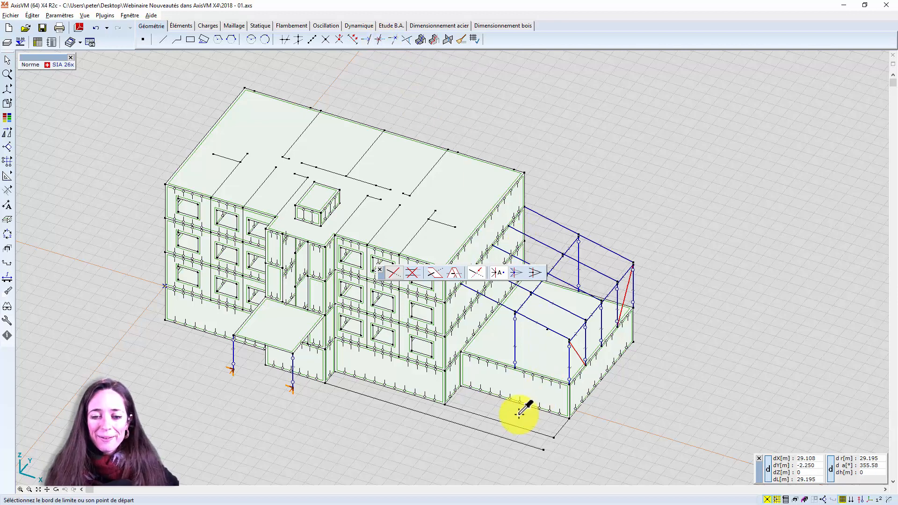
left_click(453, 402)
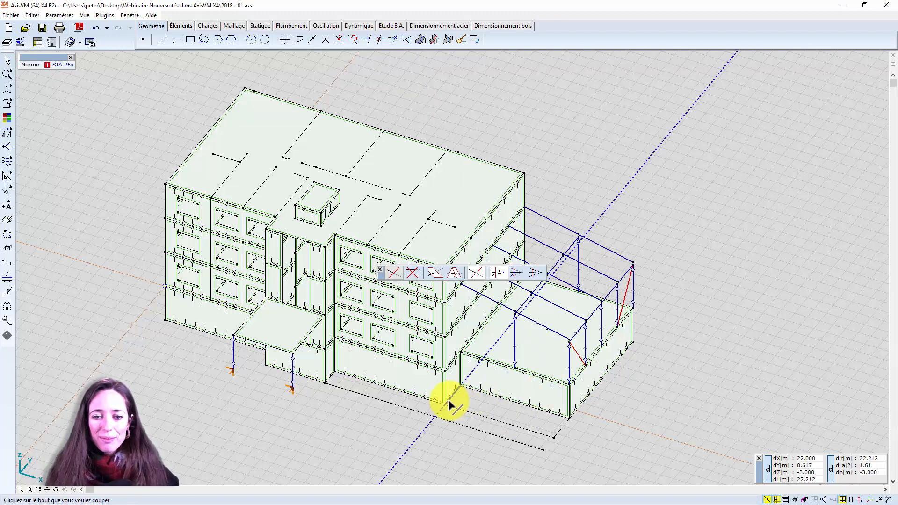
left_click(465, 427)
key("Escape")
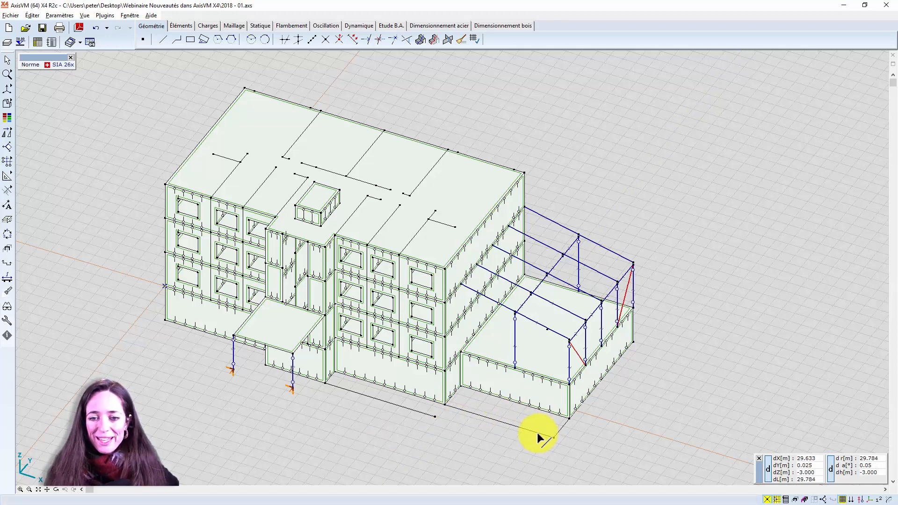
- Chamfer the corner between the extended main front base line and the annex end base line by about 1.8 m
scroll(510, 446, "up", 1)
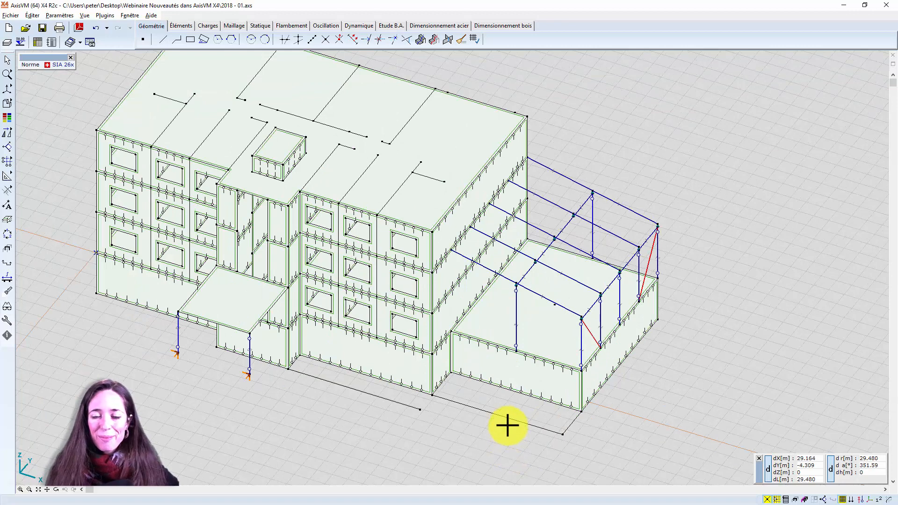
left_click(564, 436)
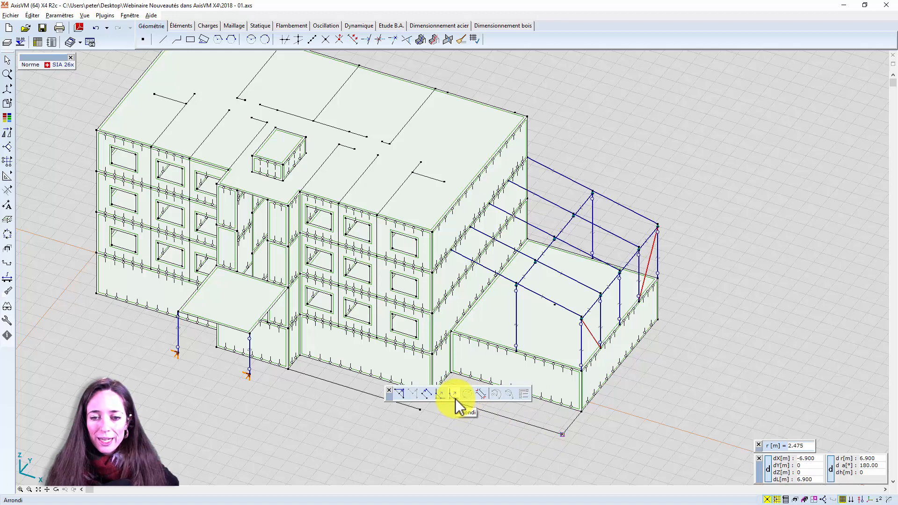
left_click(439, 397)
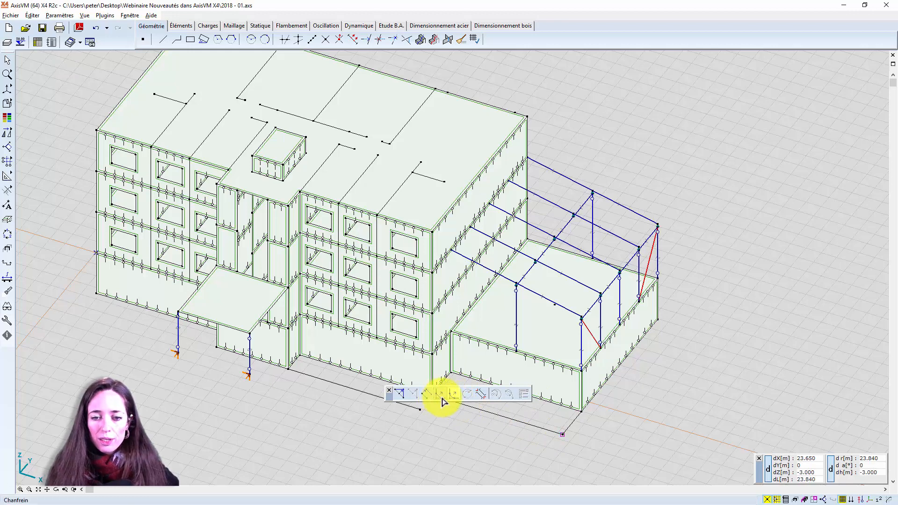
scroll(558, 426, "up", 3)
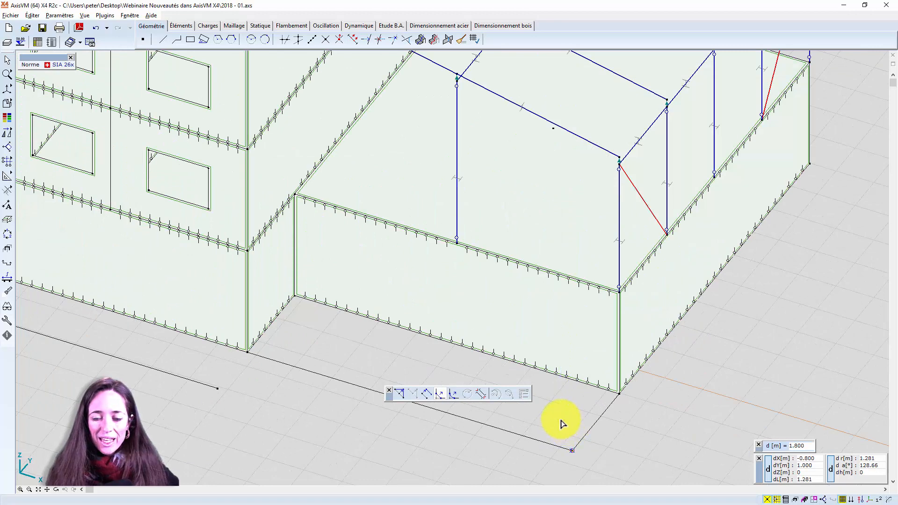
left_click(564, 423)
scroll(601, 418, "down", 1)
scroll(605, 417, "down", 3)
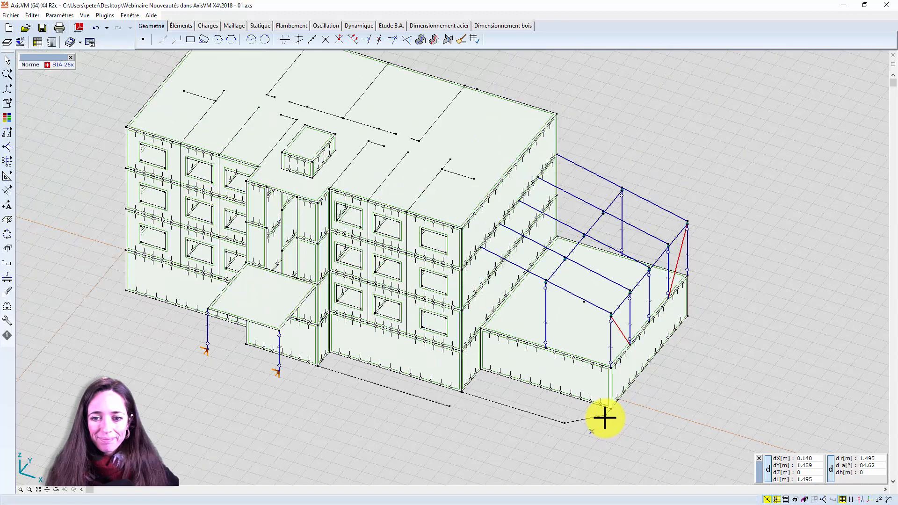
middle_click_drag(602, 417, 572, 437, "shift")
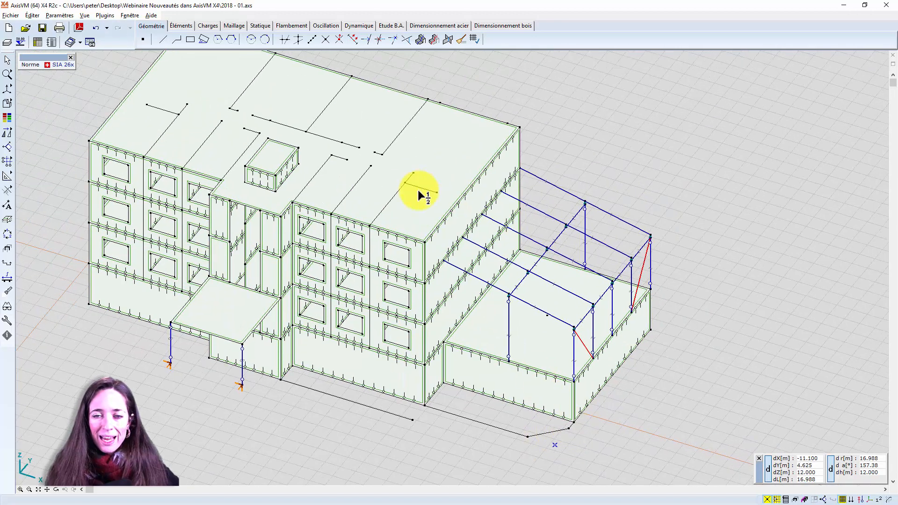
- Delete the unused lines and nodes of the model, also checking those inside the domains
left_click(463, 40)
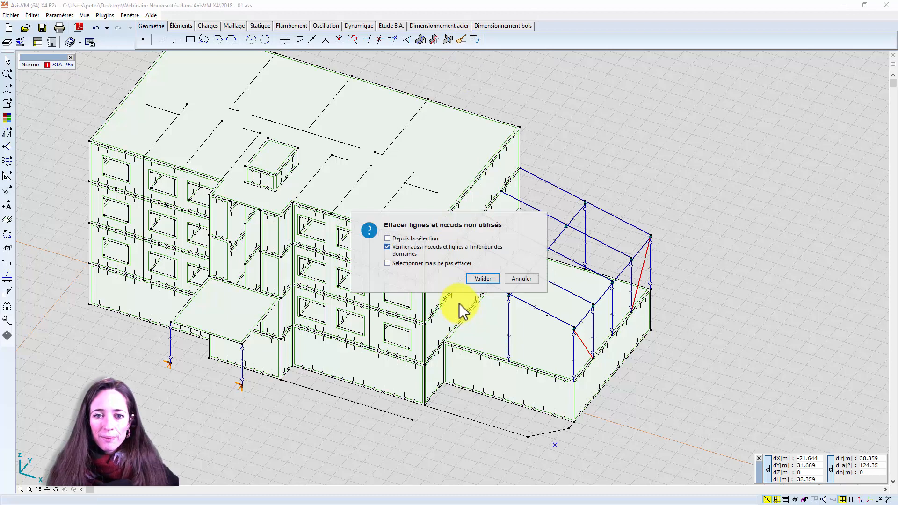
left_click(491, 277)
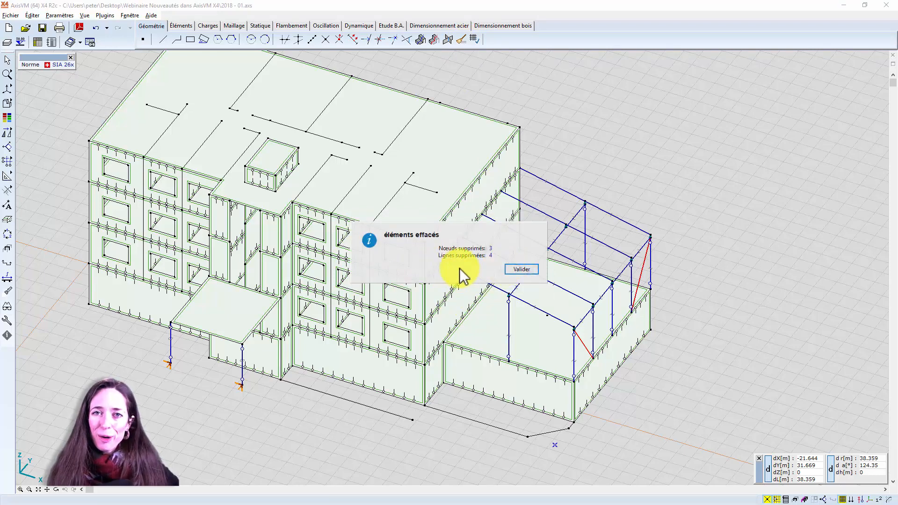
left_click(522, 269)
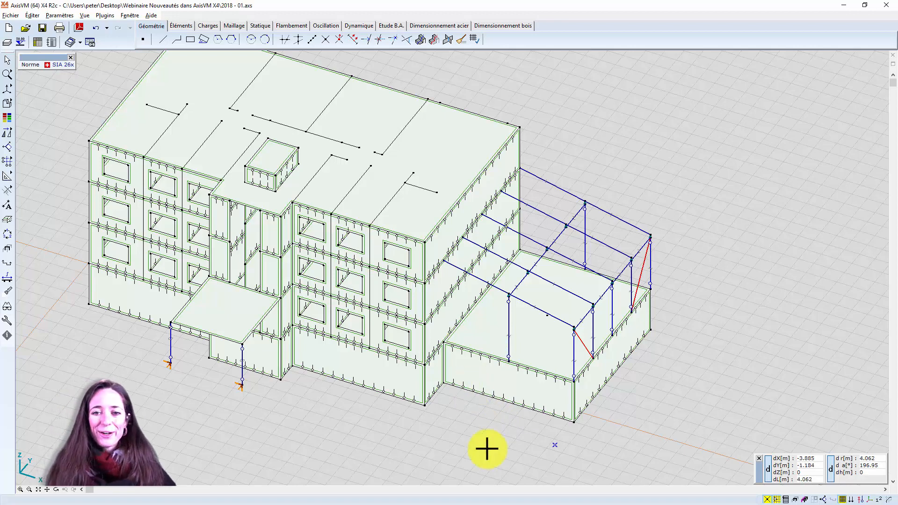
- Show the background floor plan beneath and beside the building
scroll(483, 415, "down", 1)
scroll(476, 384, "down", 1)
middle_click_drag(447, 381, 412, 375)
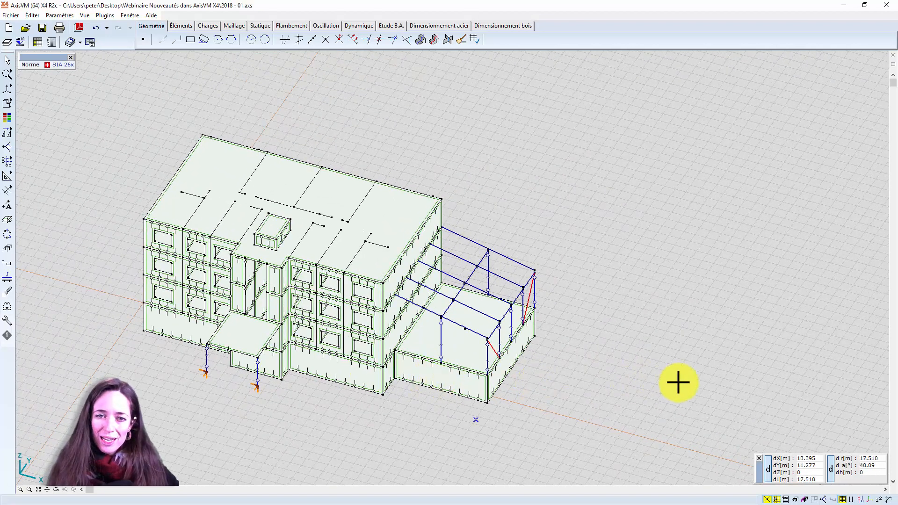
left_click(888, 500)
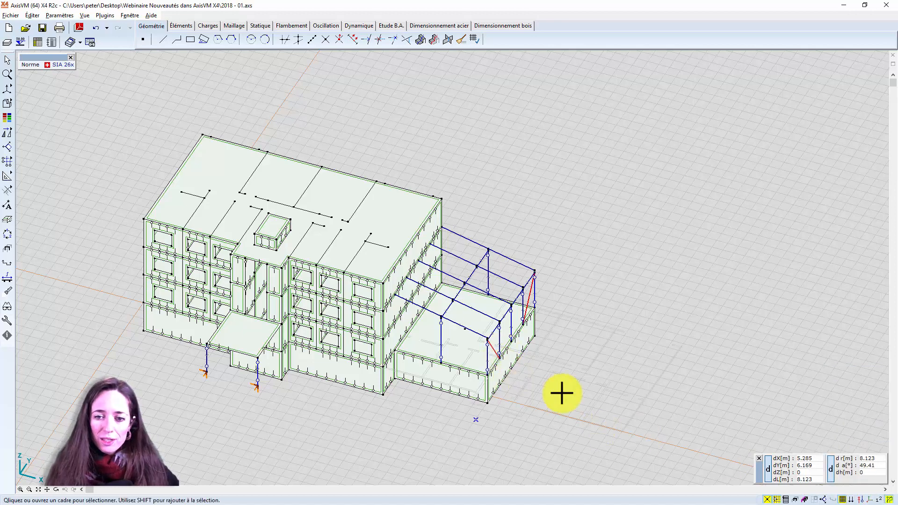
scroll(562, 393, "up", 4)
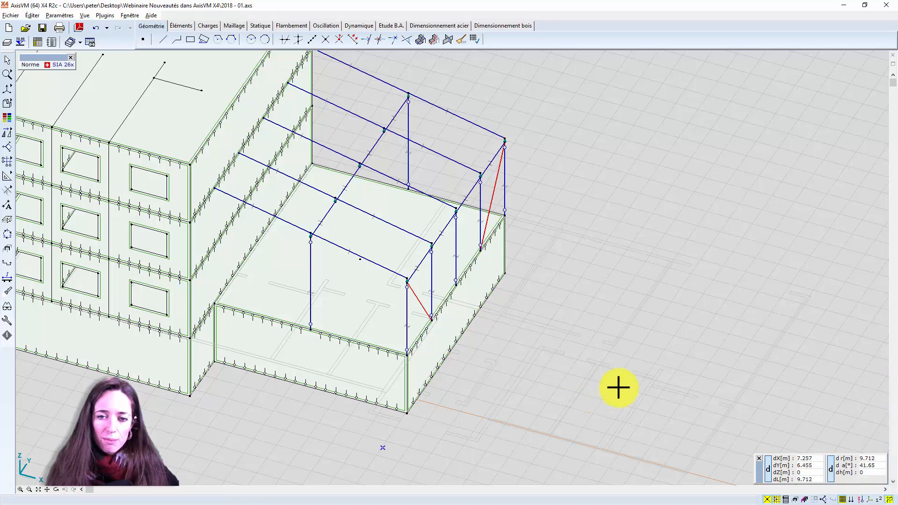
- Start direct drawing of C25/30 shell walls, 150 mm thick and 3 m high, with the reference line on a wall face
left_click(181, 25)
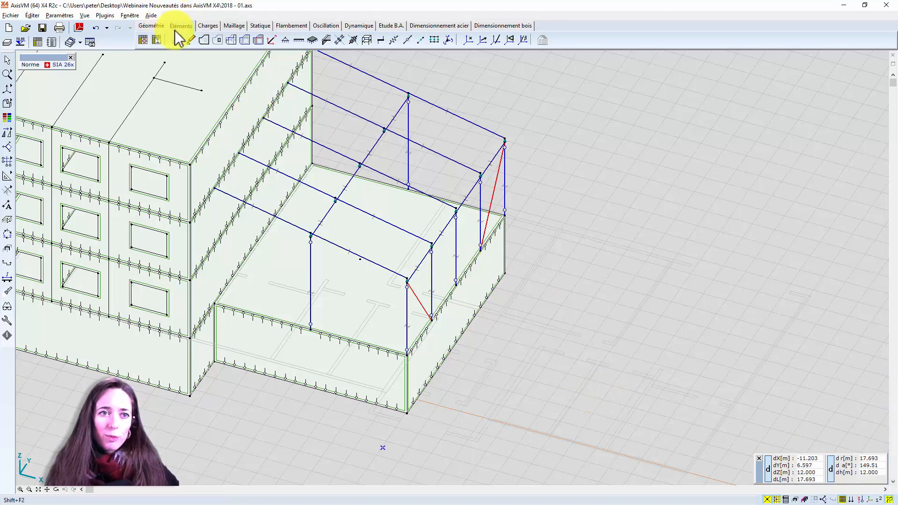
left_click(178, 40)
scroll(580, 351, "down", 2)
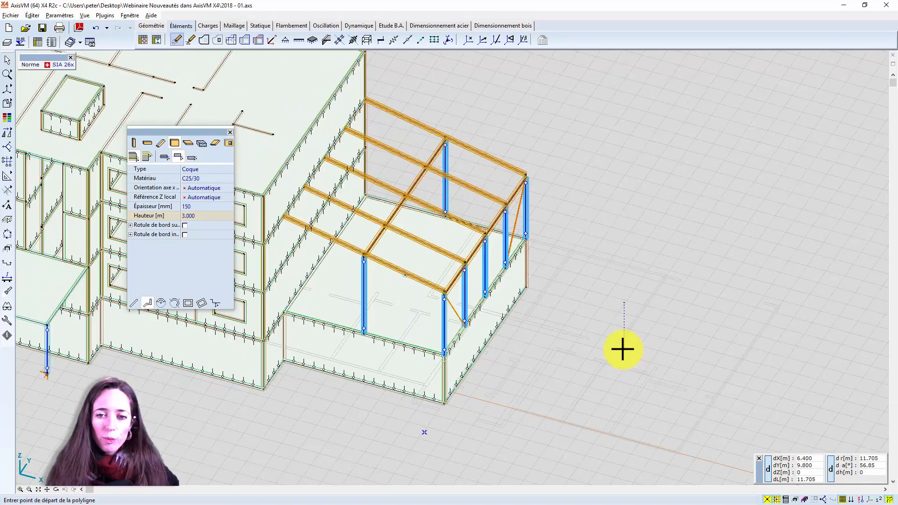
scroll(585, 328, "up", 2)
middle_click_drag(559, 296, 532, 314, "alt")
scroll(535, 322, "up", 2)
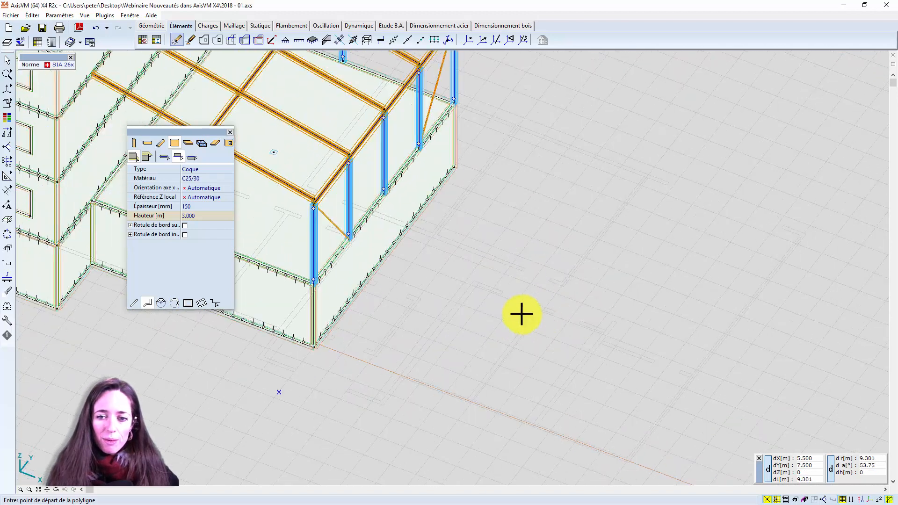
scroll(540, 311, "up", 2)
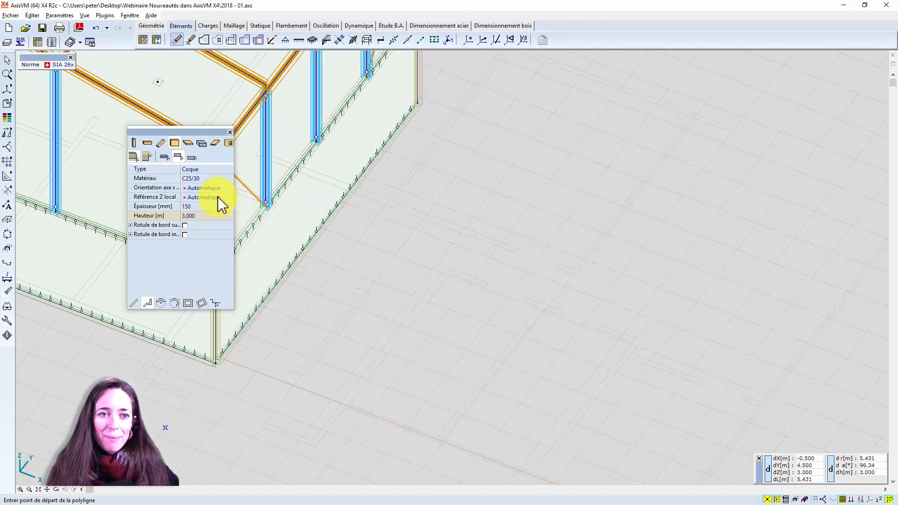
left_click(164, 157)
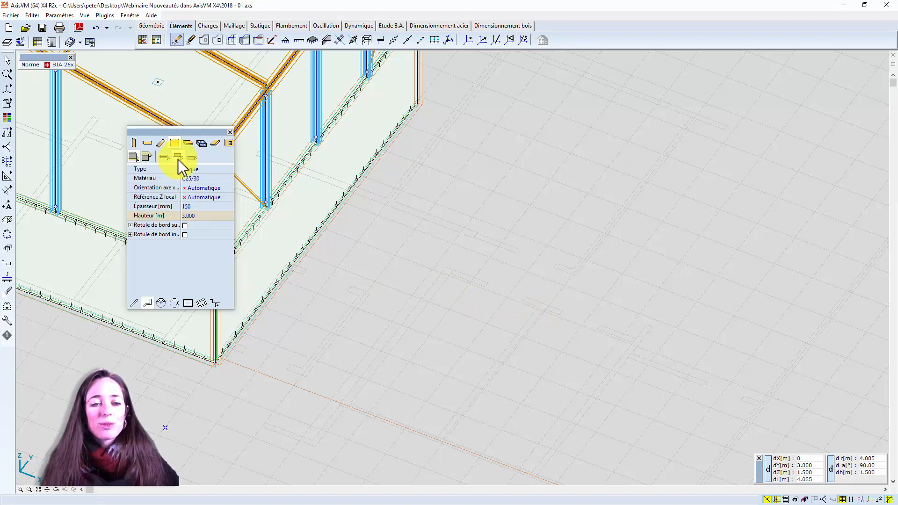
scroll(538, 334, "up", 2)
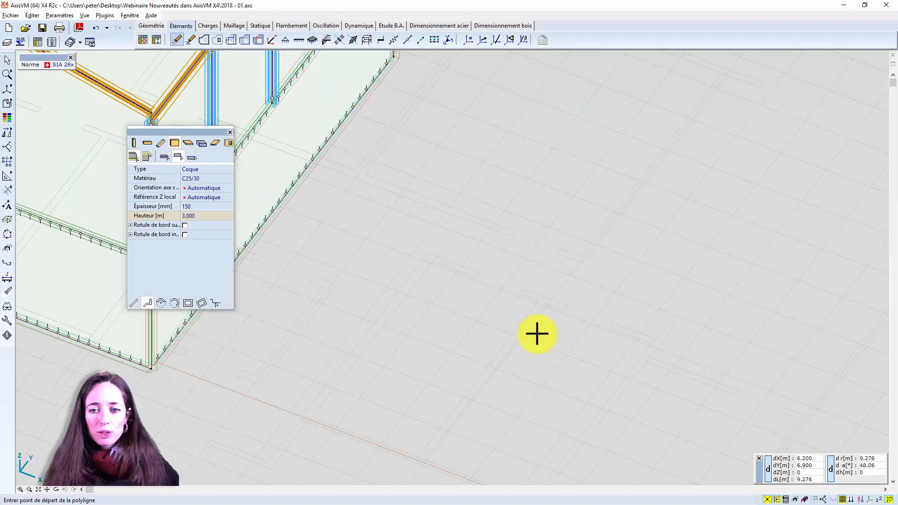
- Draw a 5 m long wall over the background plan beside the annex, ending on the plan's front wall line
left_click(539, 295)
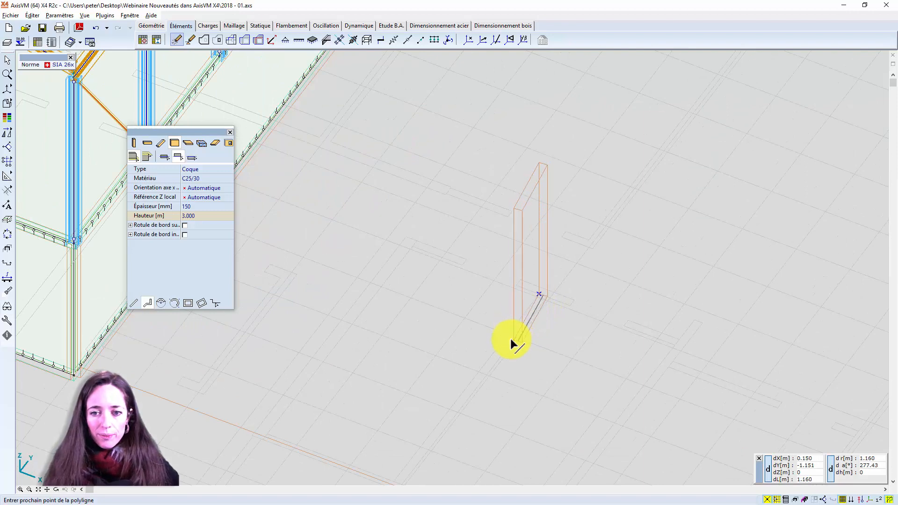
scroll(506, 343, "up", 3)
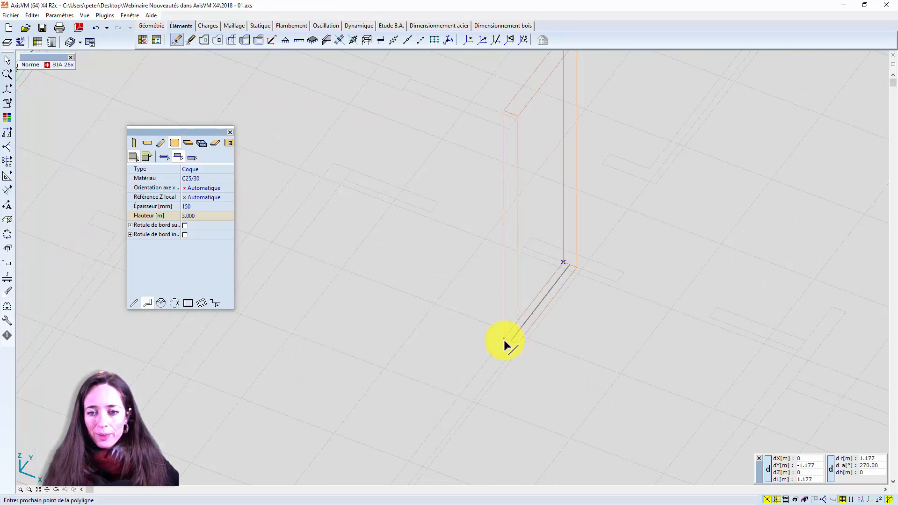
mouse_move(496, 357)
middle_mouse_down()
mouse_move(486, 381)
mouse_move(498, 238)
middle_mouse_up()
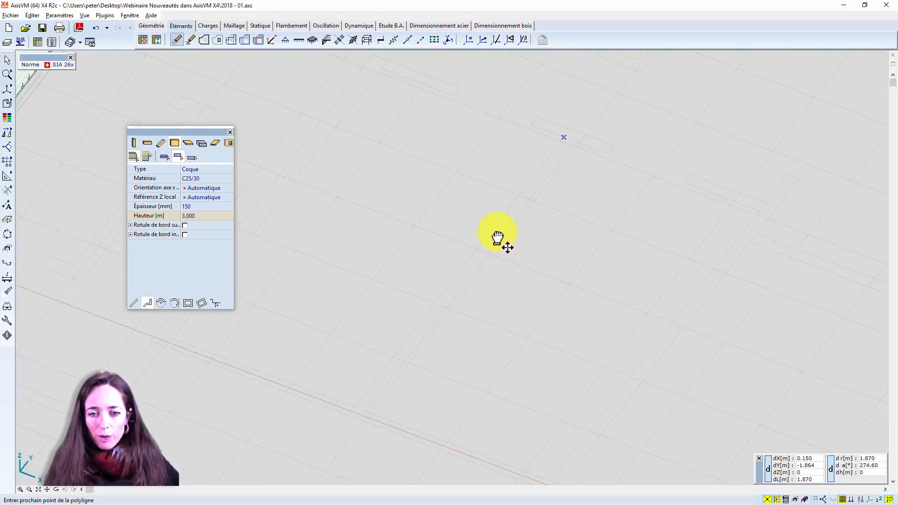
scroll(498, 238, "down", 1)
scroll(383, 378, "up", 1)
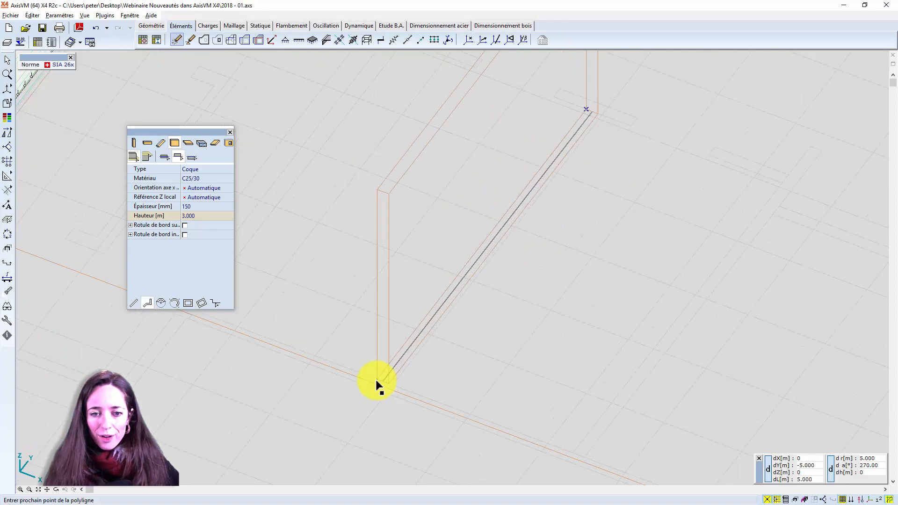
left_click(377, 382)
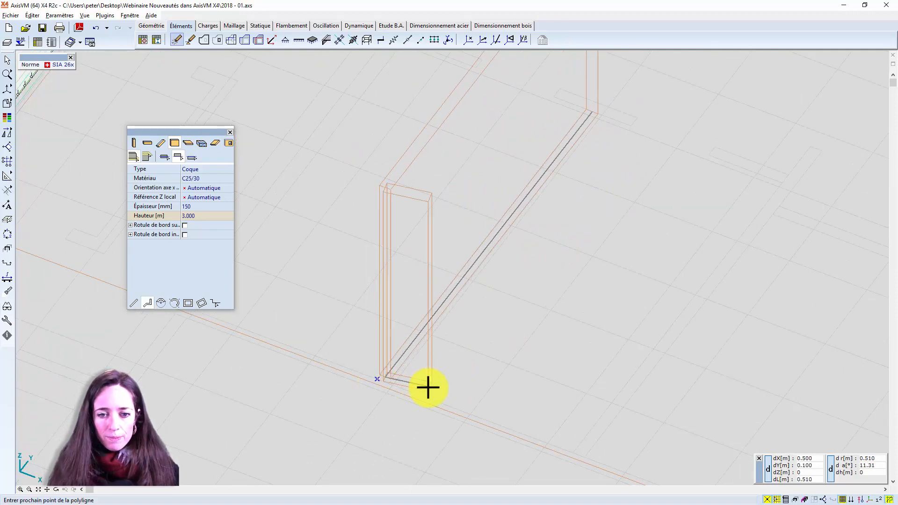
left_click(378, 379)
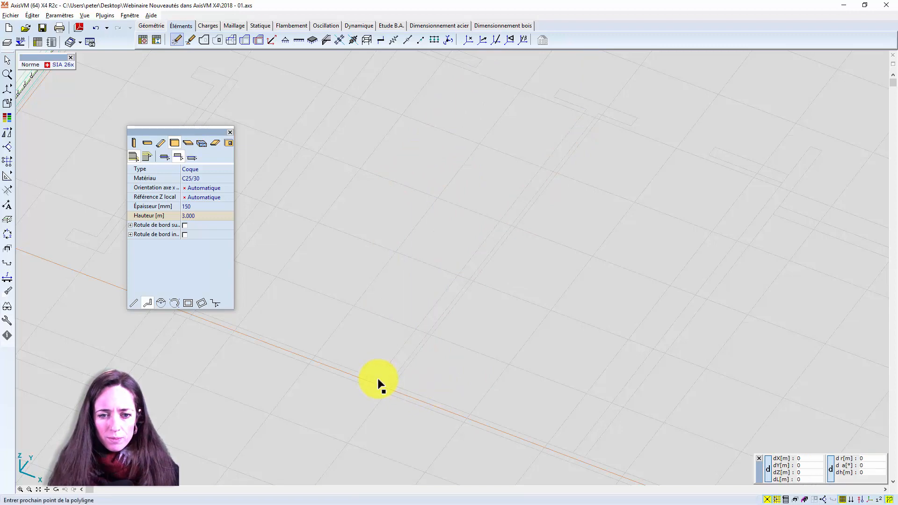
scroll(443, 370, "down", 3)
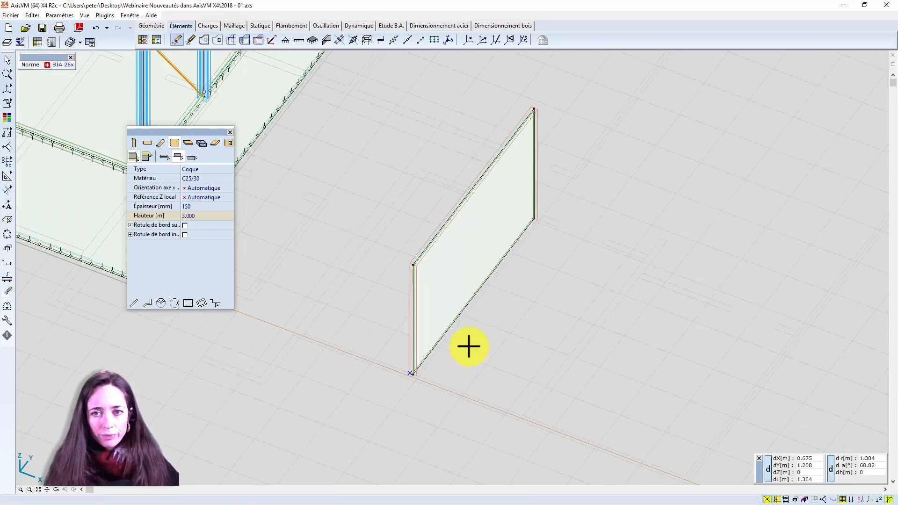
- Draw a single-segment wall 8.625 m long along the plan's front line, crossing the end of the 5 m wall
middle_click_drag(469, 346, 425, 349, "alt")
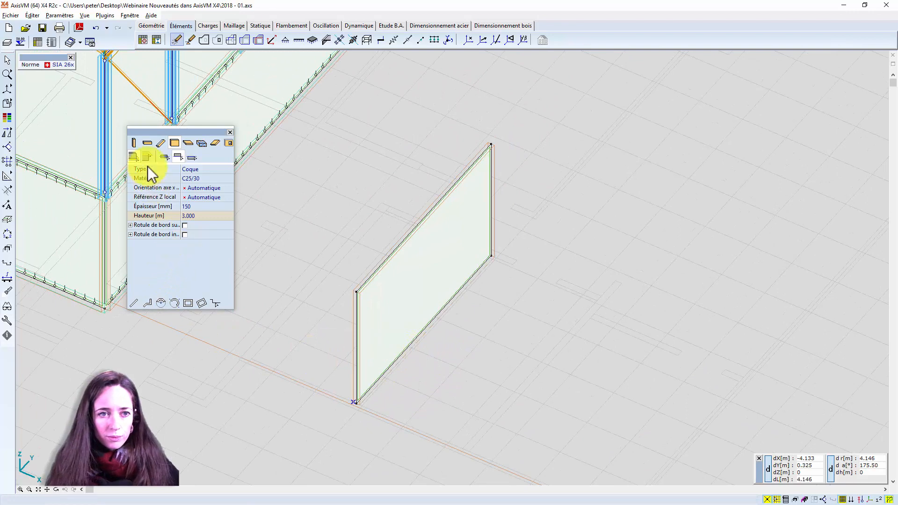
left_click(135, 304)
scroll(293, 413, "up", 2)
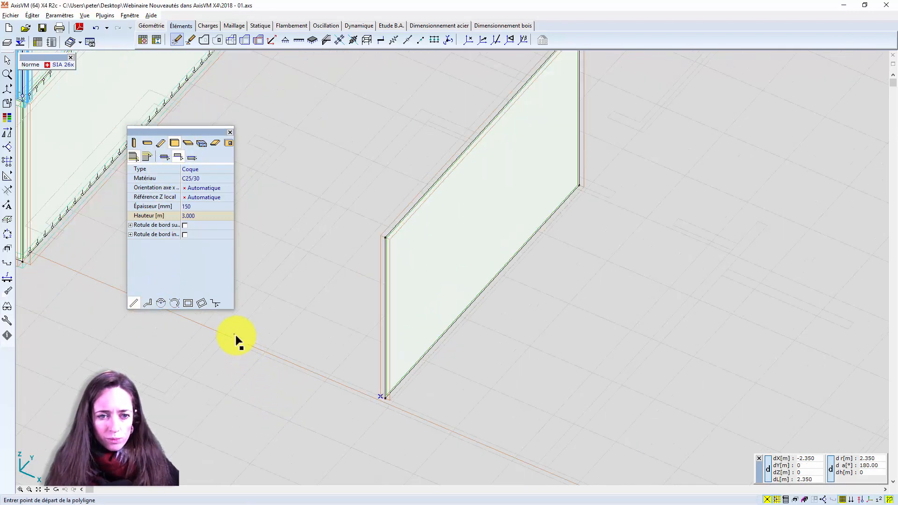
left_click(234, 334)
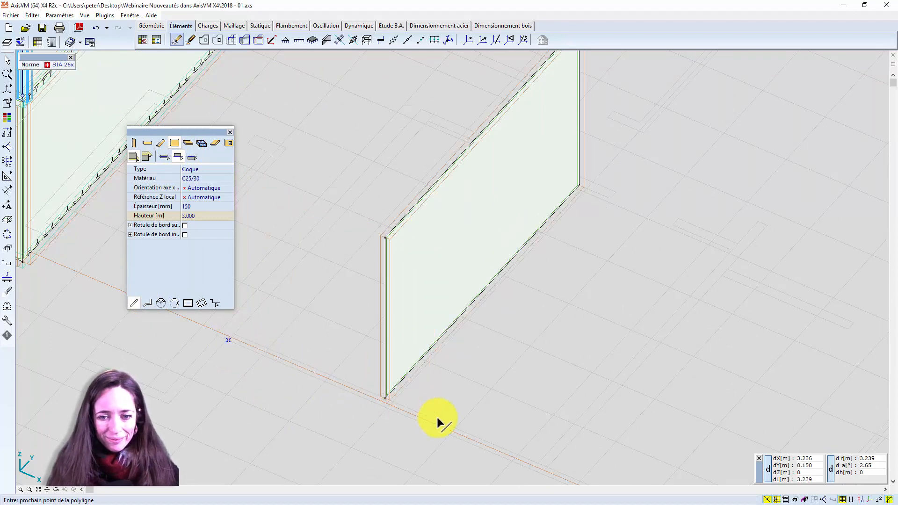
scroll(436, 353, "down", 1)
middle_click_drag(436, 353, 353, 276)
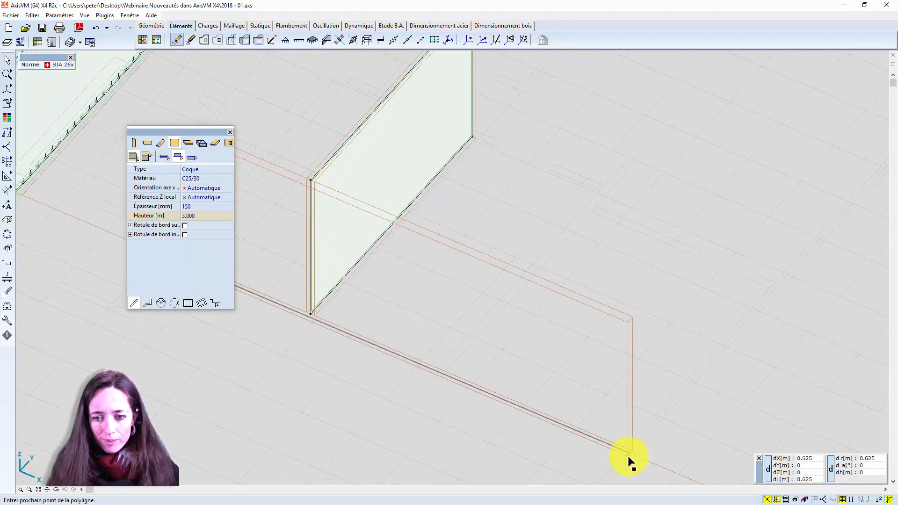
left_click(628, 458)
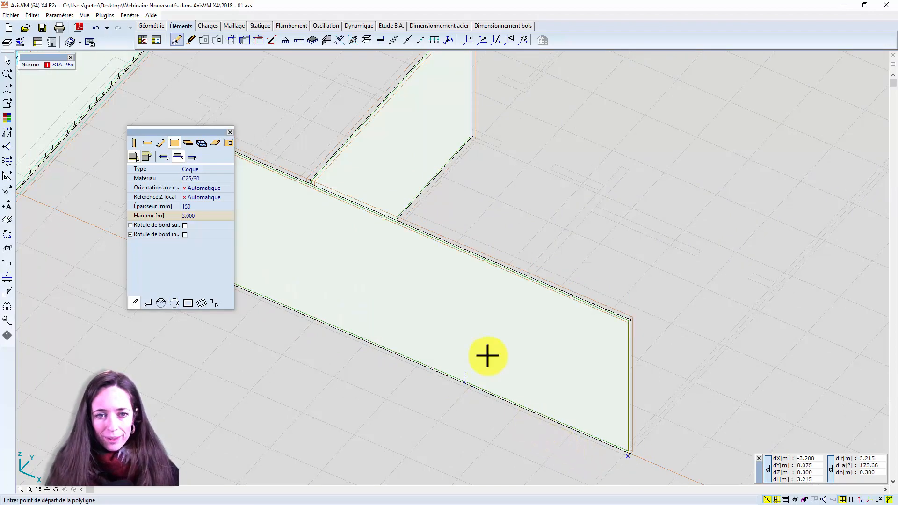
- Examine from the opposite side and close up how the two new walls meet at their junction
middle_click_drag(523, 333, 538, 319)
middle_click_drag(538, 319, 323, 349, "alt")
scroll(323, 349, "down", 3)
middle_click_drag(249, 357, 620, 297)
scroll(337, 354, "down", 3)
middle_click_drag(620, 297, 353, 245, "alt")
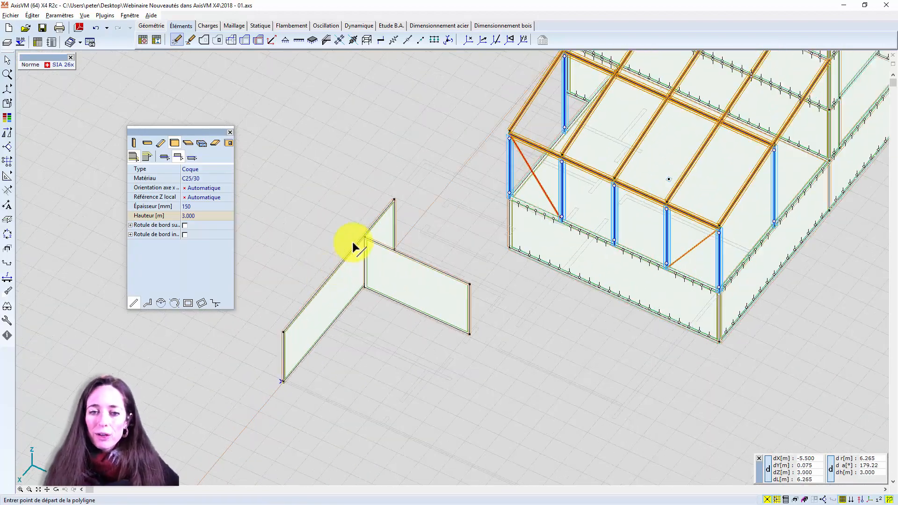
scroll(367, 234, "up", 4)
scroll(373, 236, "up", 3)
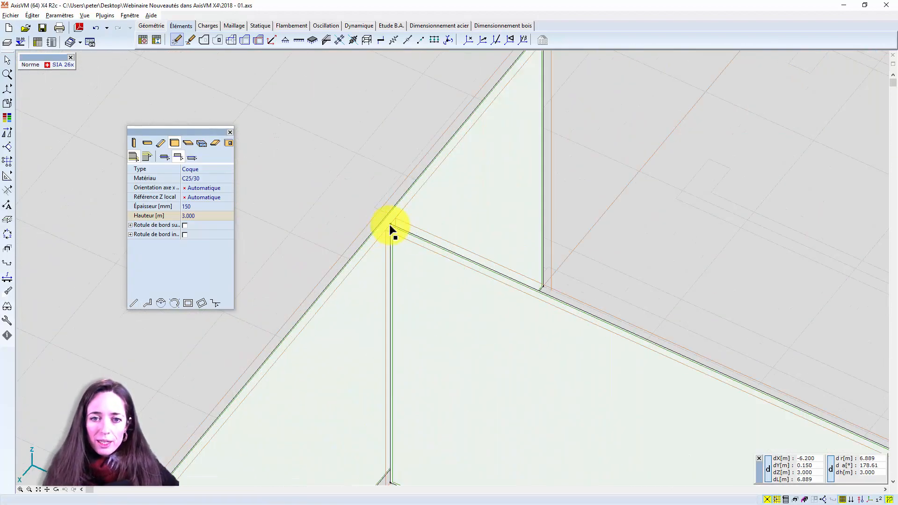
- End the direct wall drawing and turn off the thickness contours of beams and walls across the whole building
scroll(382, 266, "down", 3)
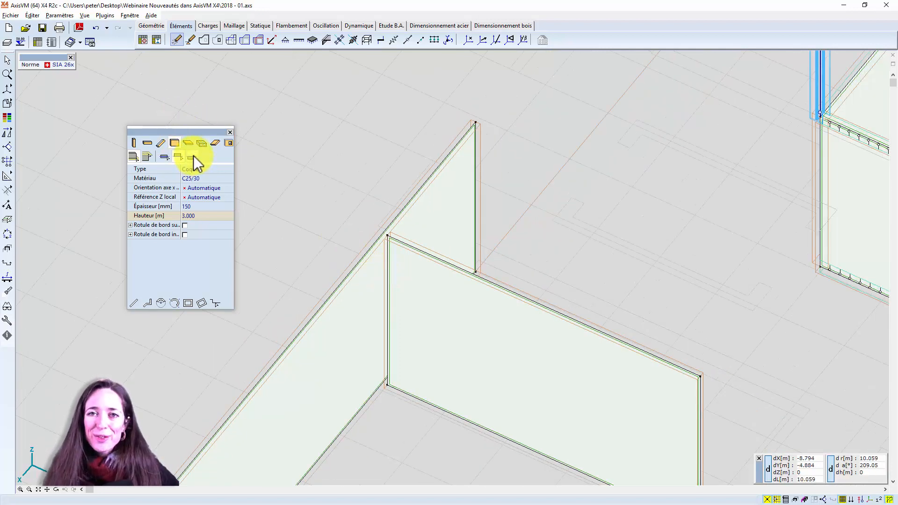
scroll(435, 281, "down", 2)
middle_click_drag(436, 281, 389, 245)
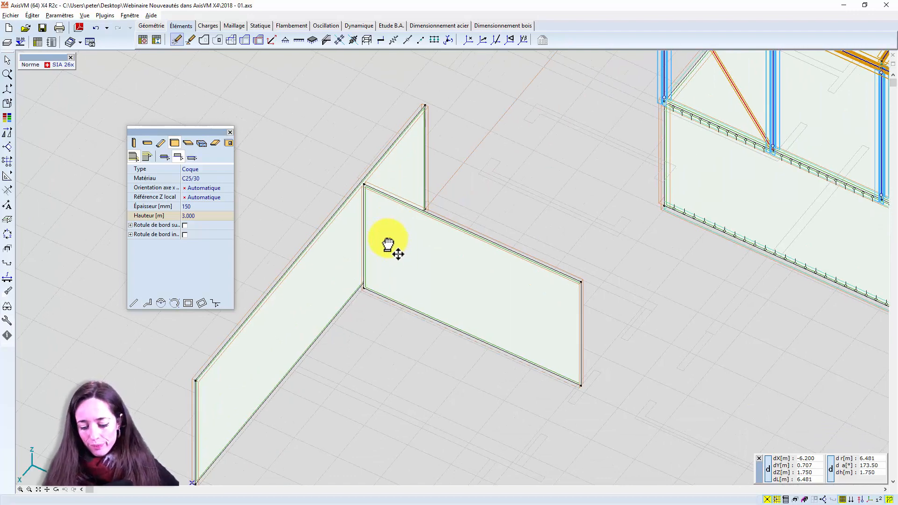
scroll(384, 224, "down", 2)
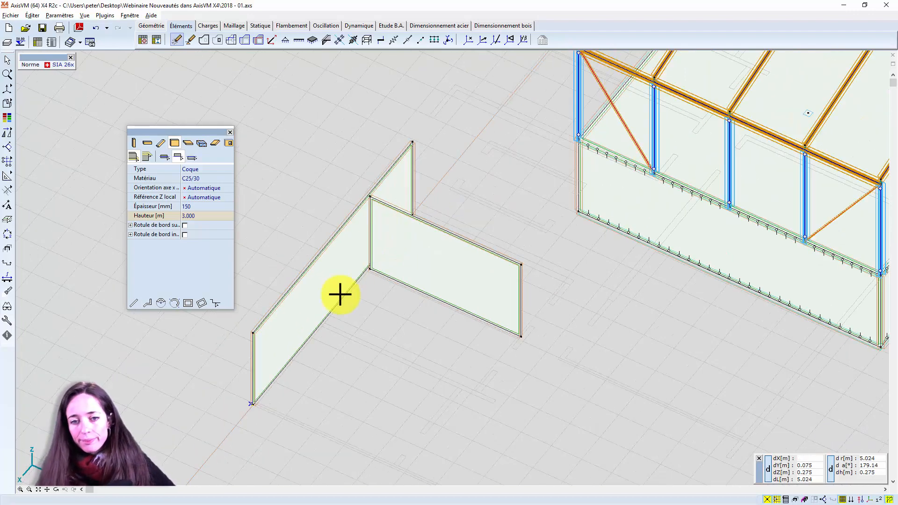
middle_click_drag(382, 295, 477, 288, "alt")
scroll(602, 234, "down", 2)
scroll(476, 289, "down", 1)
scroll(305, 217, "down", 1)
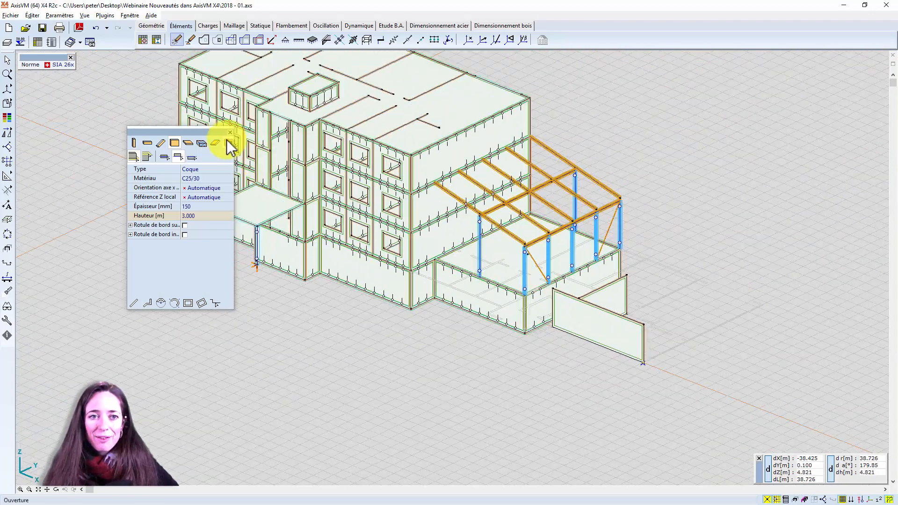
key("Escape")
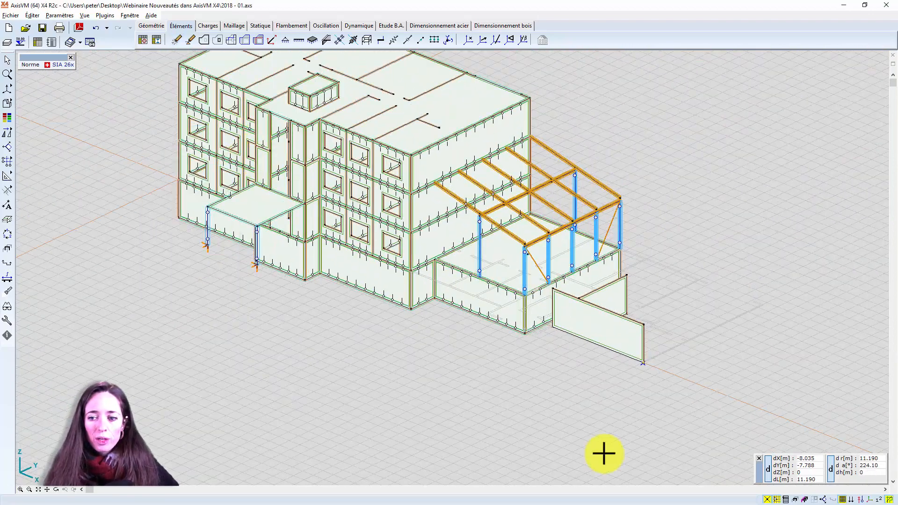
left_click(862, 500)
left_click(864, 491)
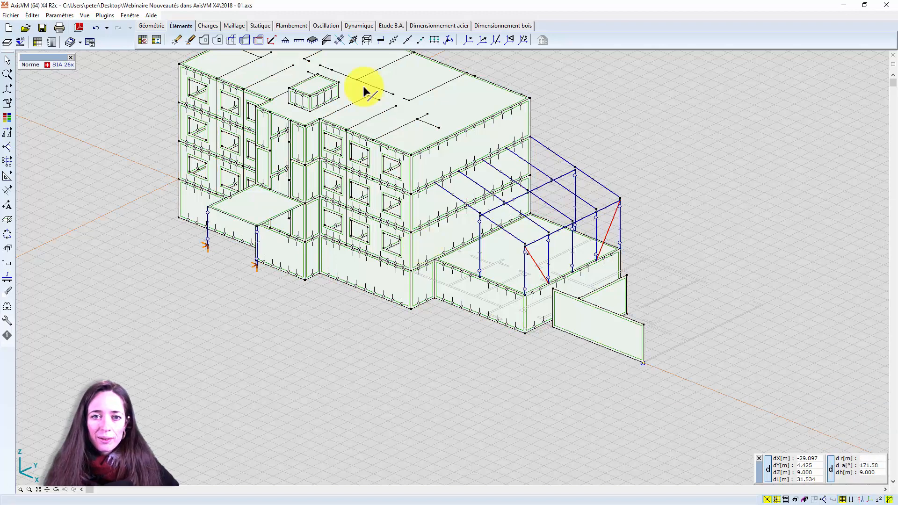
- Change the roof slab's domain type to Nervuré with ribs on the underside in the x direction
scroll(366, 91, "up", 1)
middle_click_drag(365, 96, 367, 215)
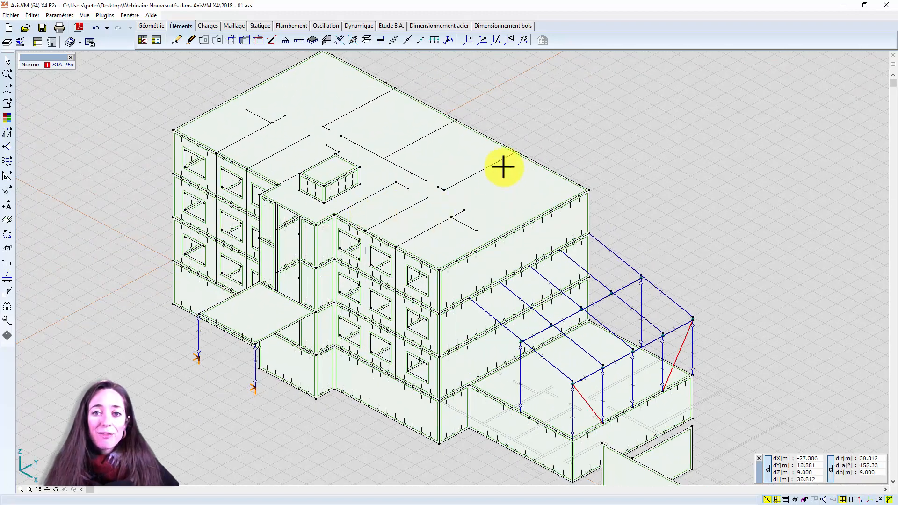
left_click(548, 175)
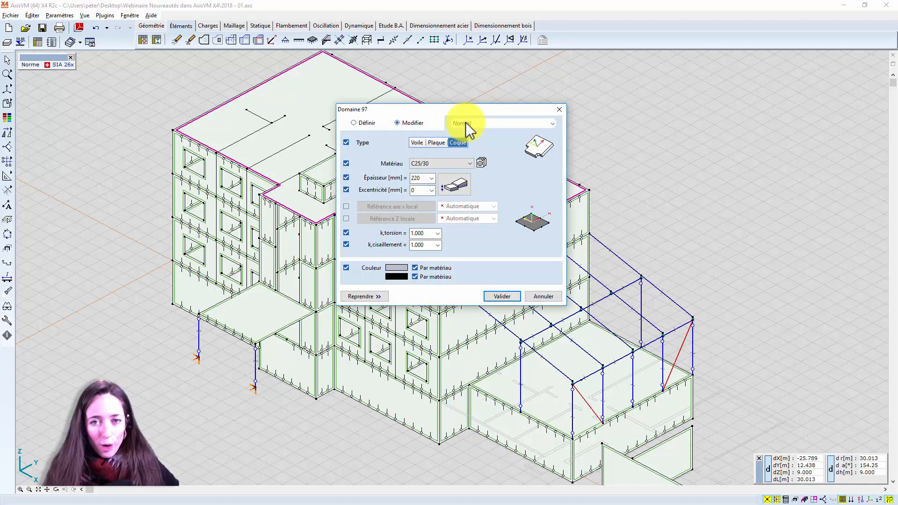
left_click(468, 125)
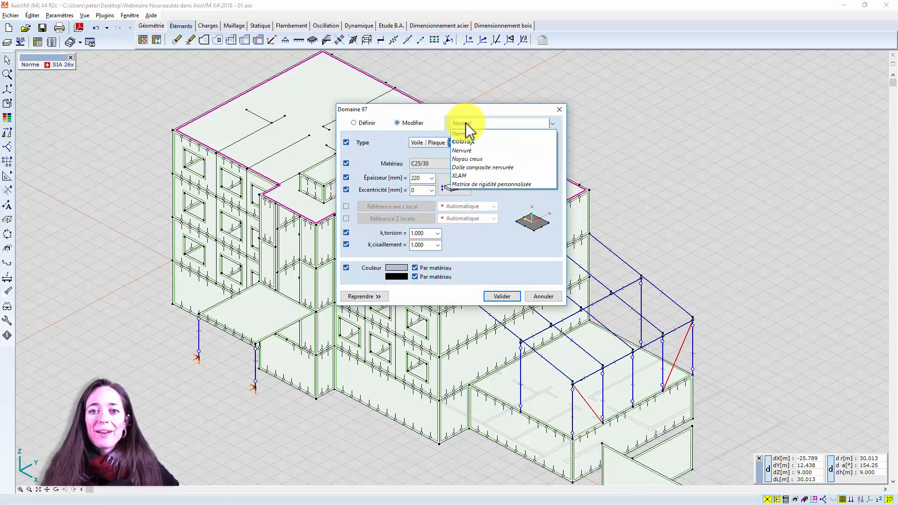
left_click(468, 150)
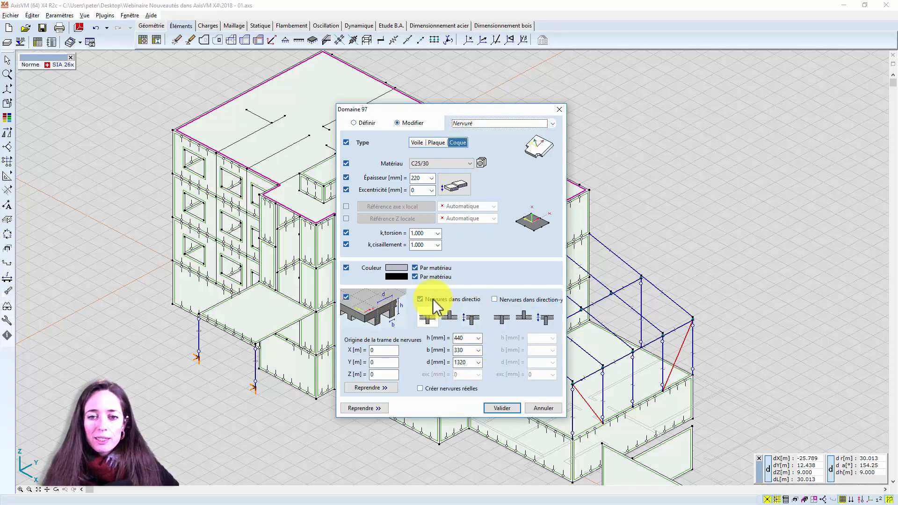
left_click(427, 318)
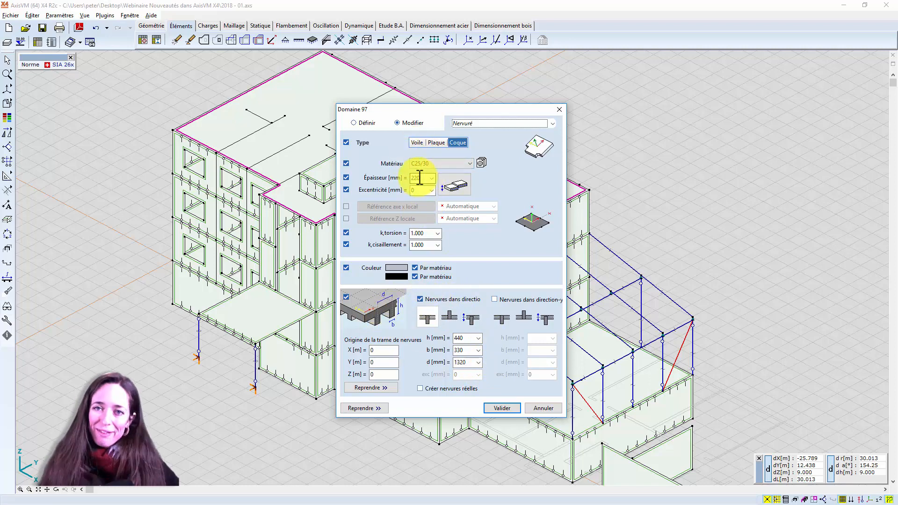
- Change the roof slab's type to Dalle composite nervurée and set the rib material to S 235
left_click(478, 124)
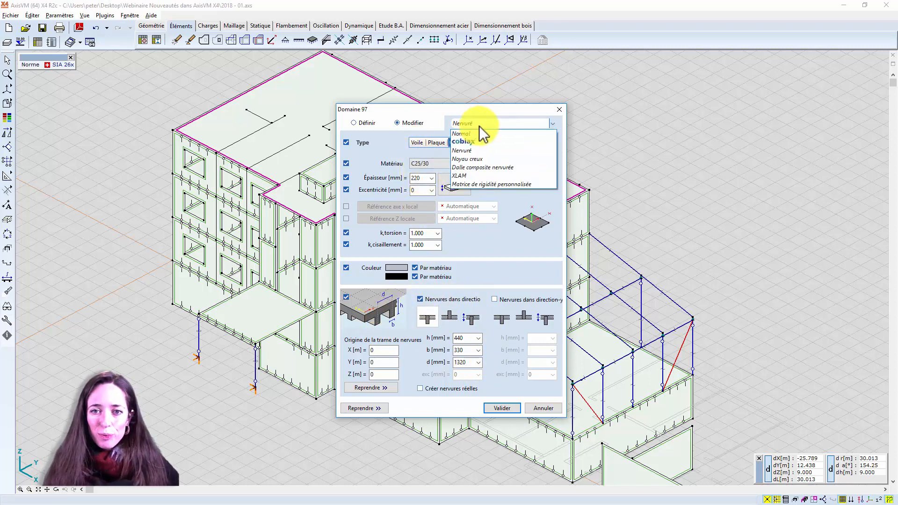
left_click(477, 167)
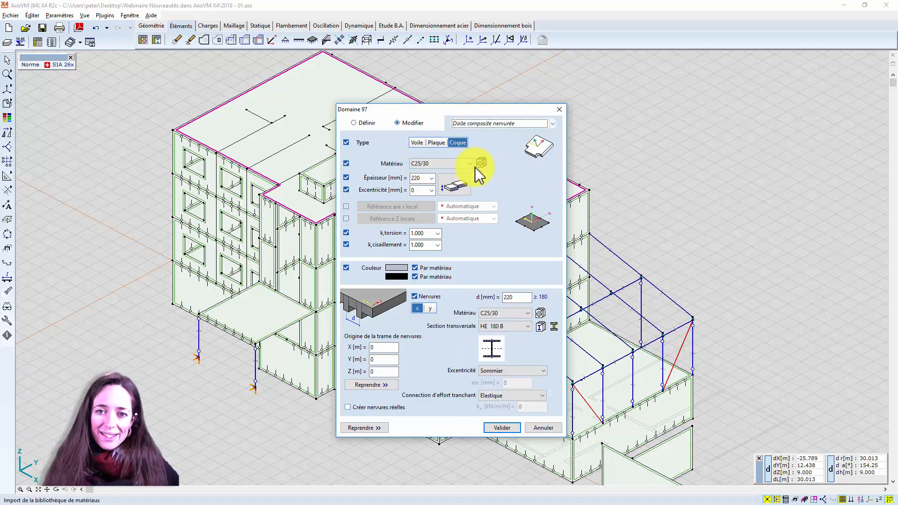
left_click(496, 318)
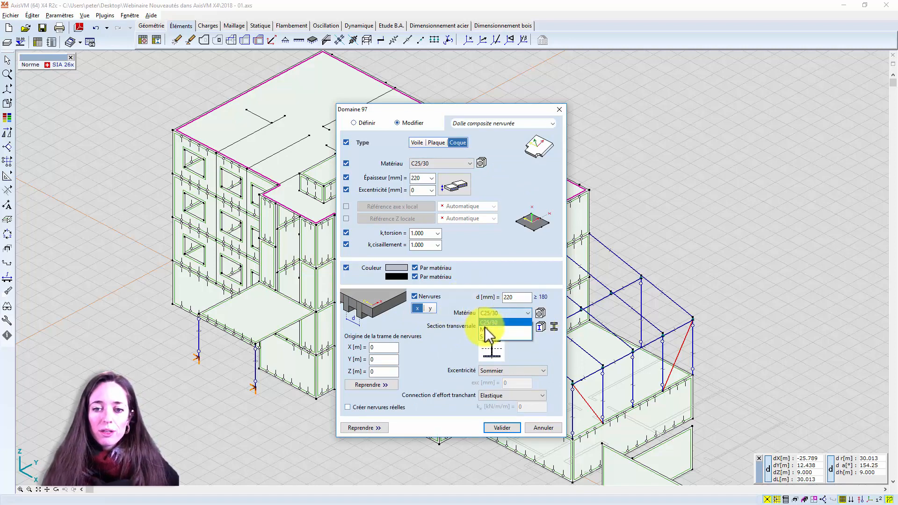
left_click(485, 336)
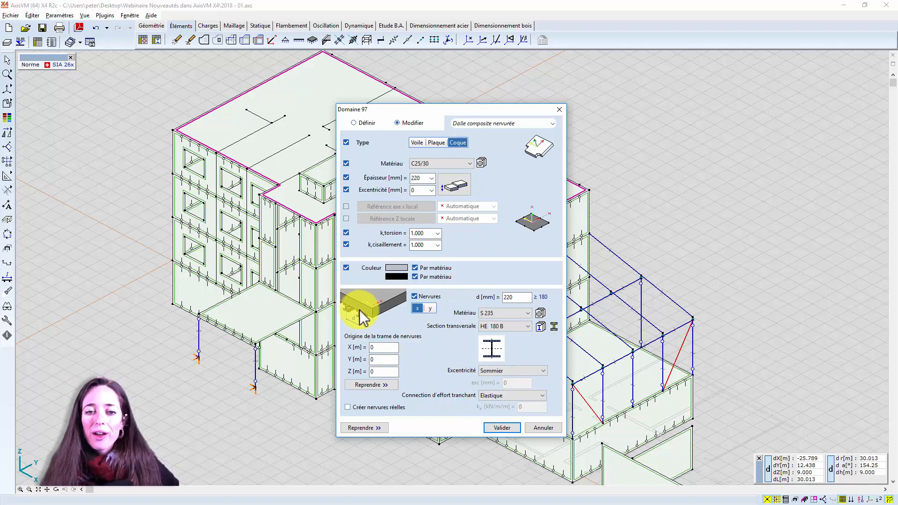
- Make the roof slab a hollow-core slab (Noyau creux) with rectangular voids and apply the change
left_click(487, 126)
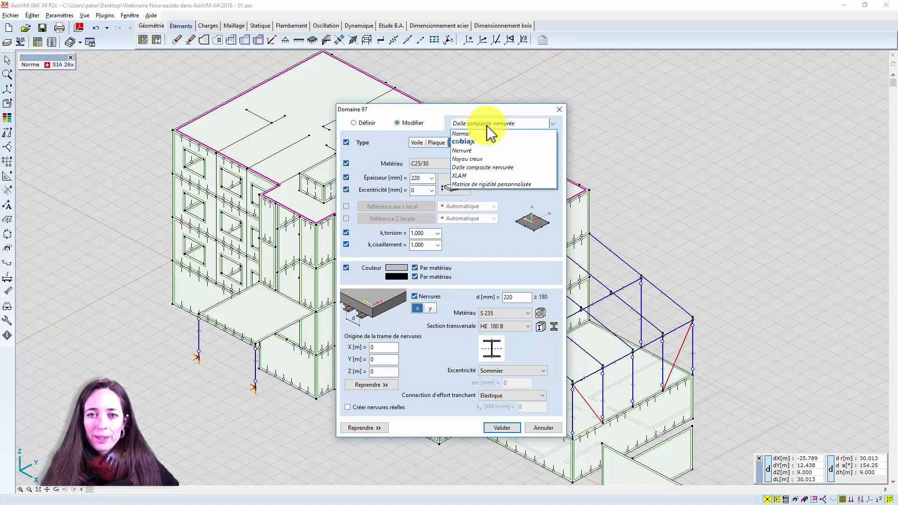
left_click(475, 159)
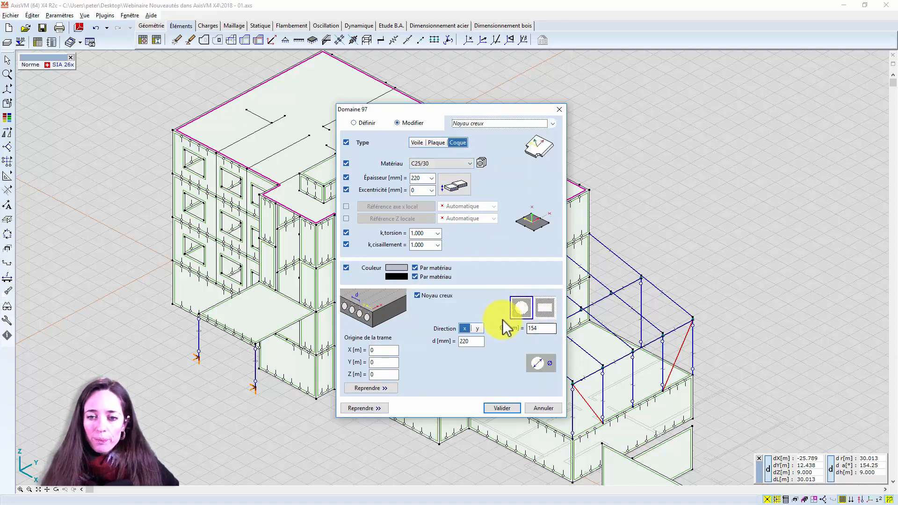
left_click(546, 306)
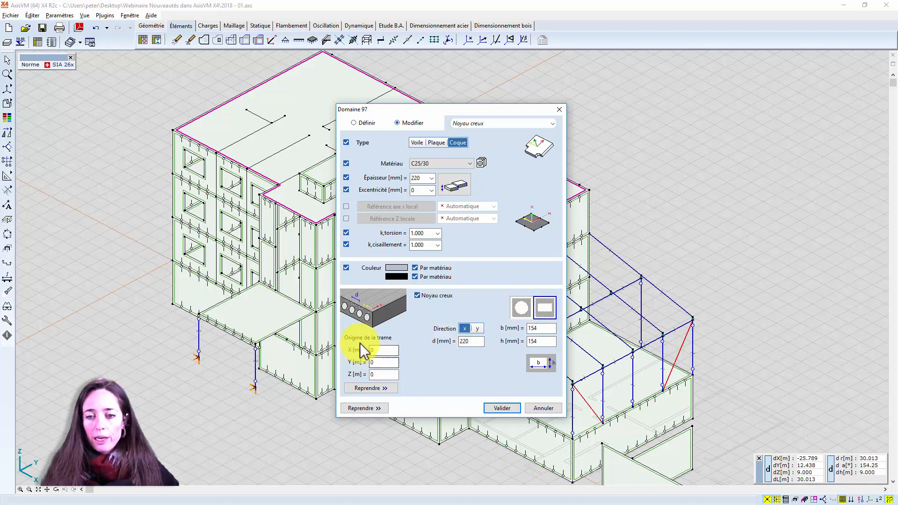
left_click(503, 409)
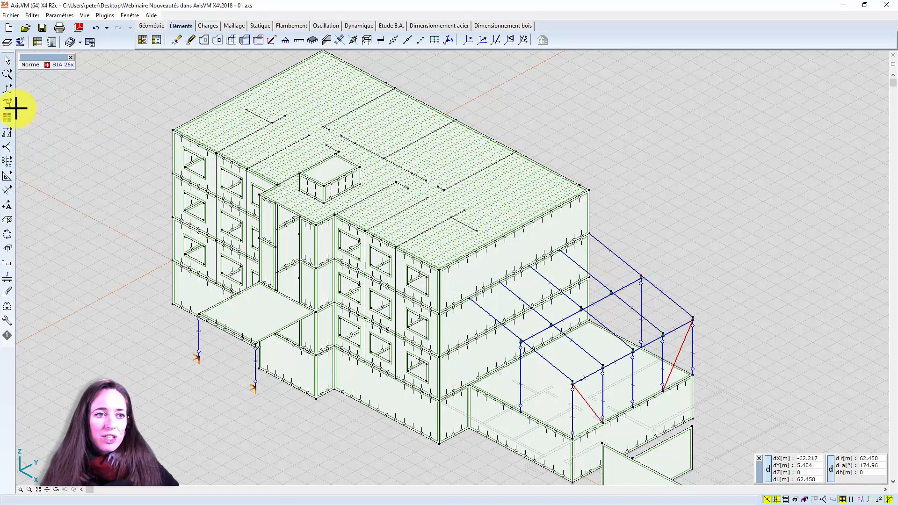
- Switch to the rendered display and examine the hollow cores along the roof slab's edge at the building corner
mouse_move(9, 103)
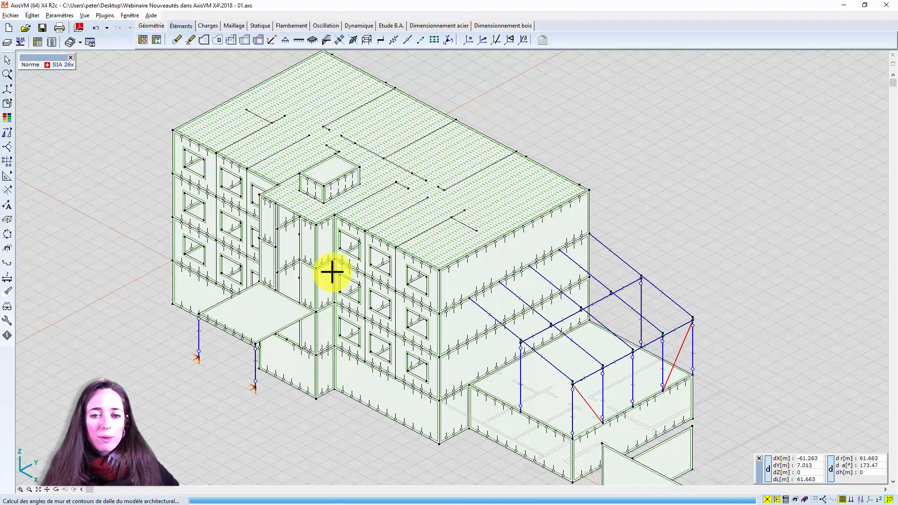
scroll(445, 257, "up", 3)
scroll(445, 262, "up", 3)
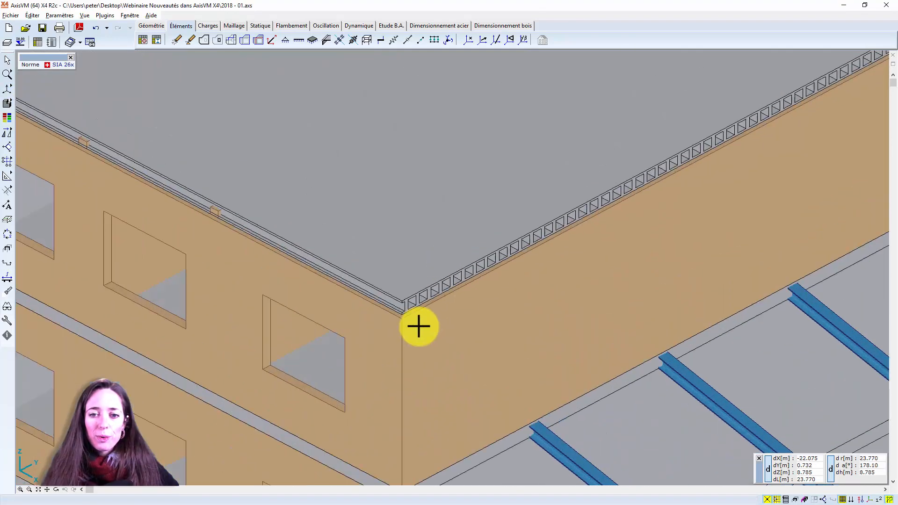
scroll(418, 313, "down", 2)
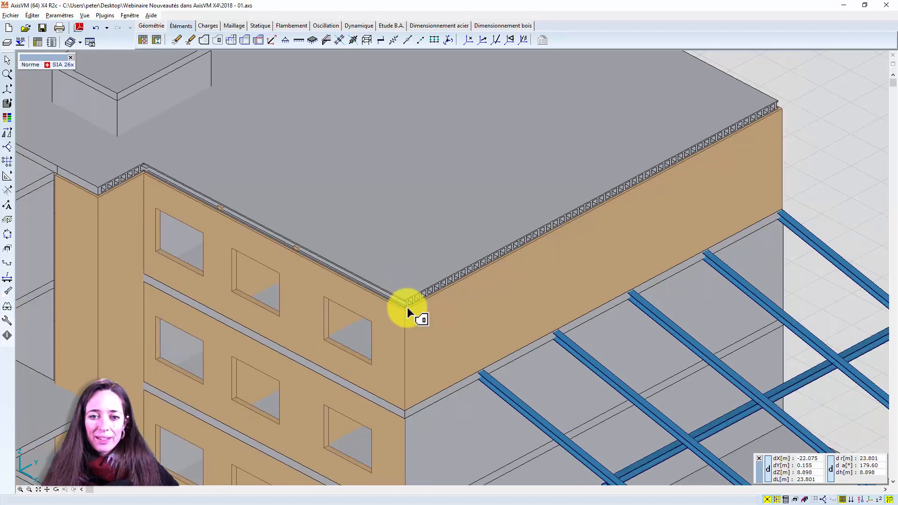
scroll(407, 307, "up", 3)
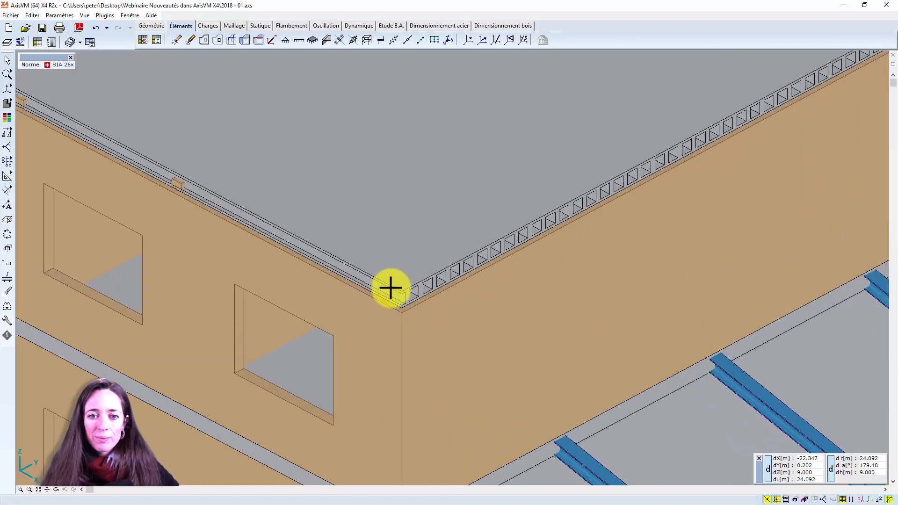
- Set the roof slab's type to Matrice de rigidité personnalisée and pick up the matrix coefficients from the hollow-core roof slab
left_click(386, 294)
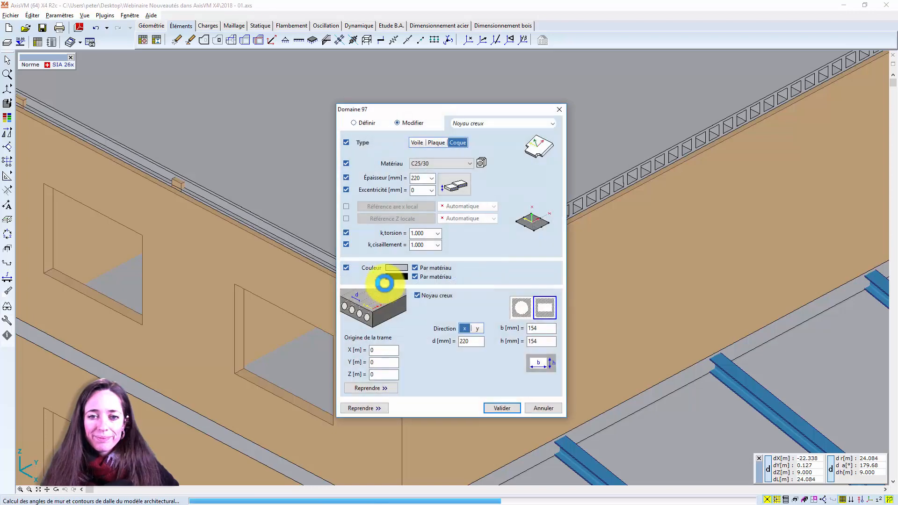
left_click(492, 124)
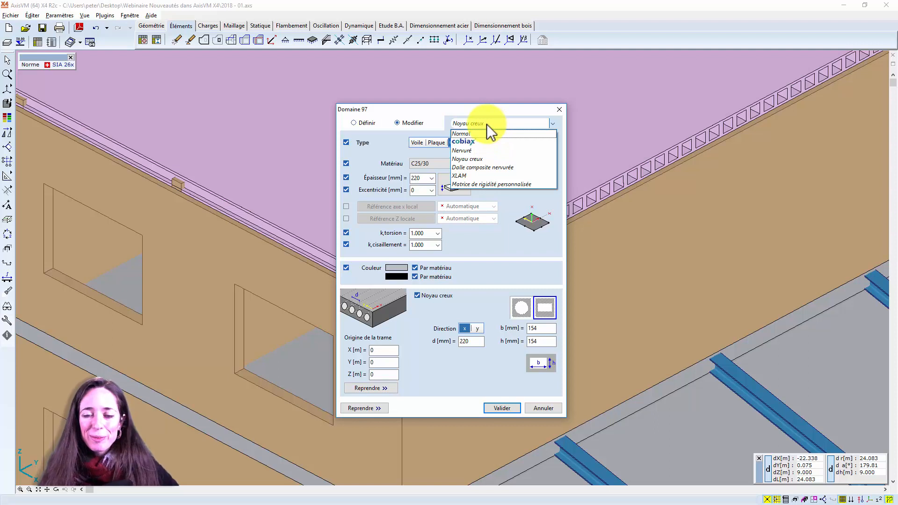
left_click(493, 184)
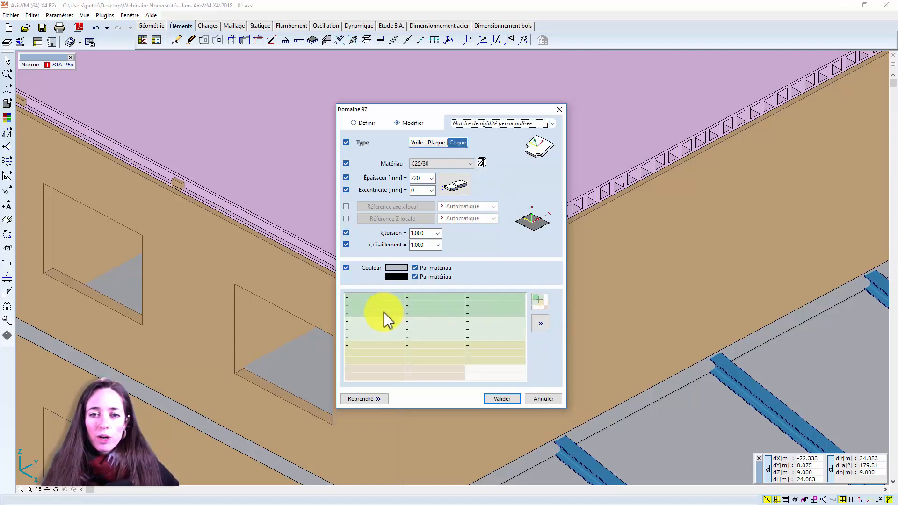
left_click(547, 307)
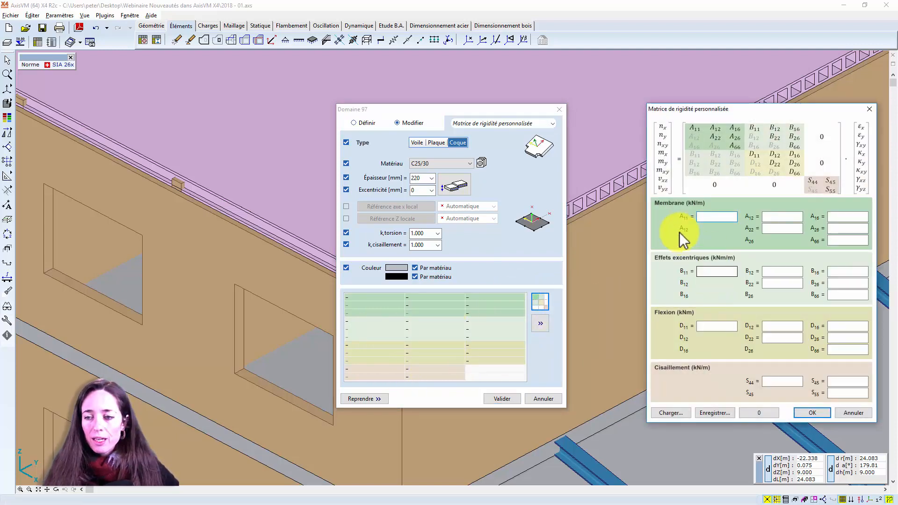
left_click(869, 109)
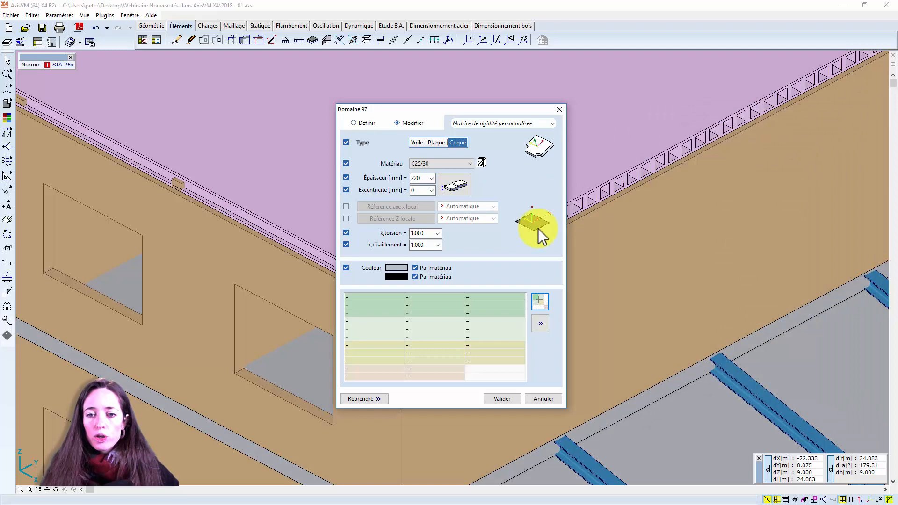
left_click(539, 325)
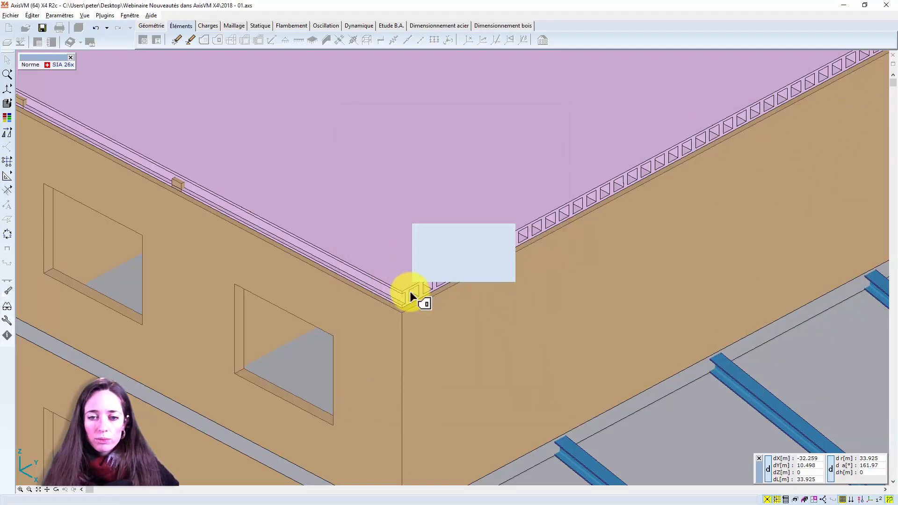
left_click(410, 291)
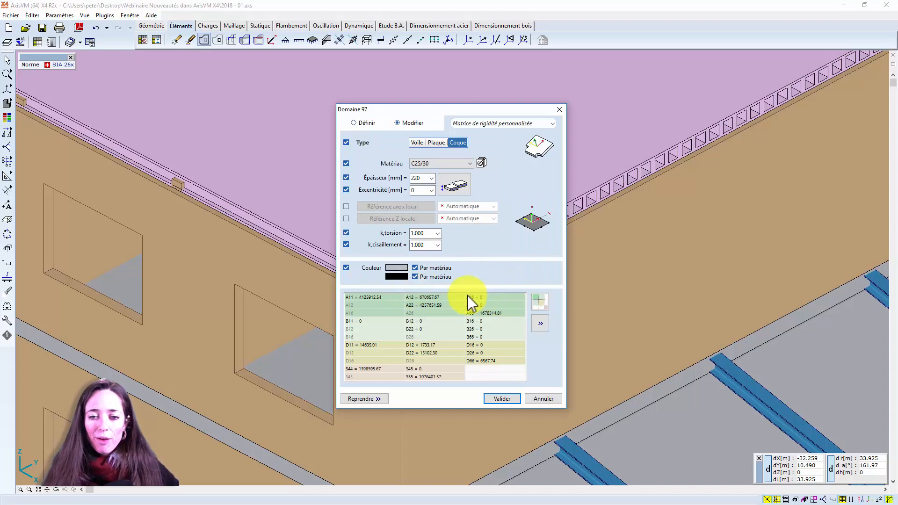
- Examine the membrane, bending and shear coefficients of the custom stiffness matrix, and discard the slab's pending changes
left_click(540, 303)
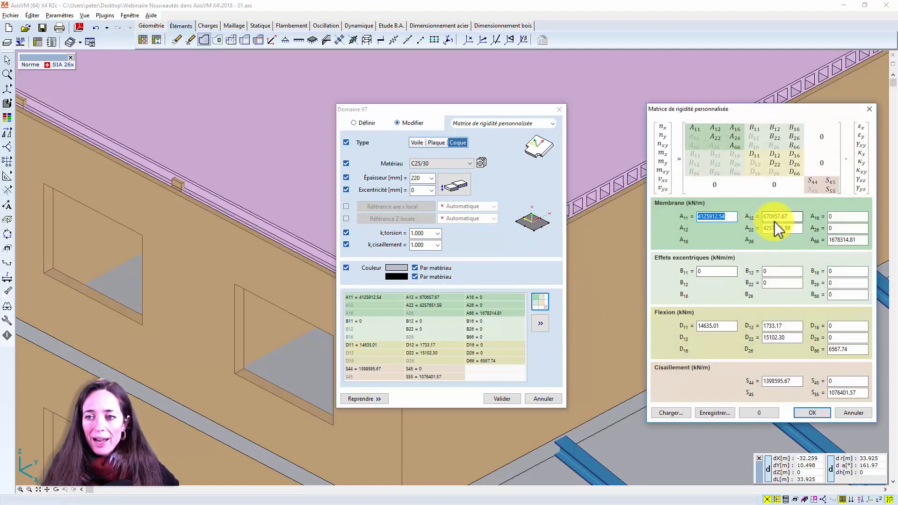
left_click(780, 216)
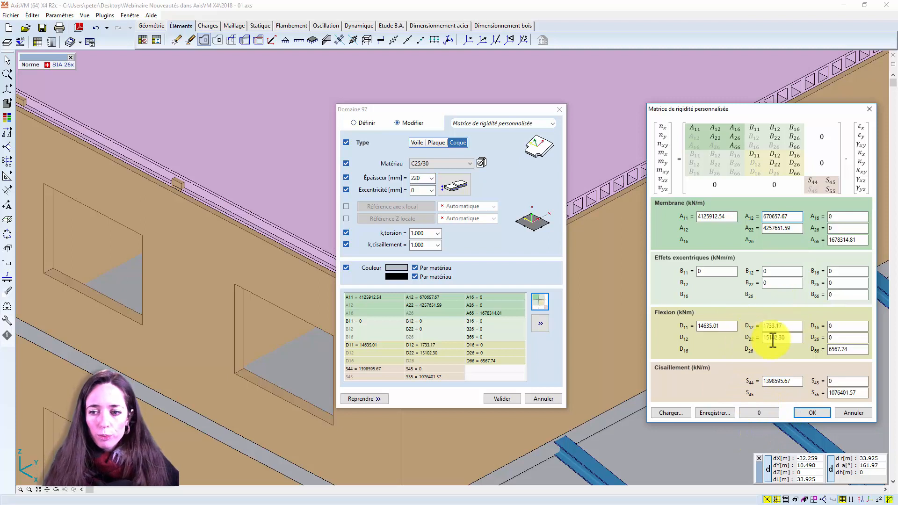
left_click(781, 381)
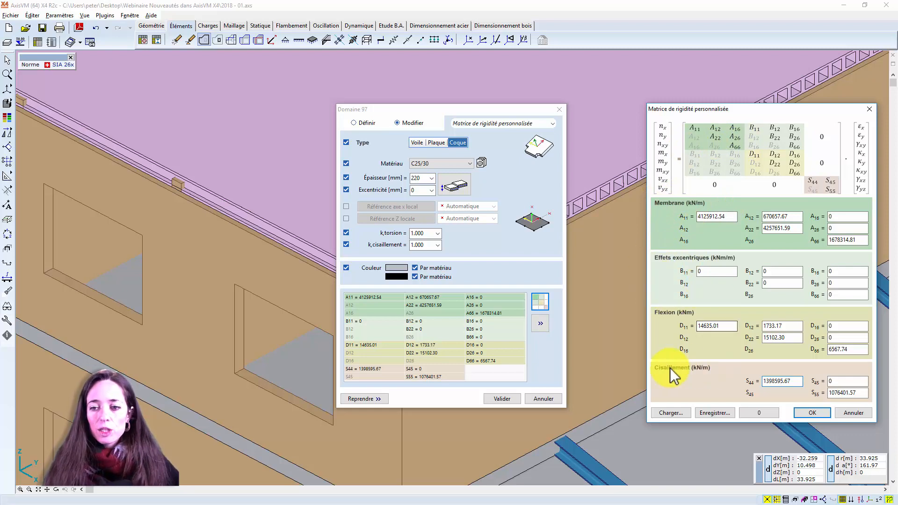
left_click(812, 412)
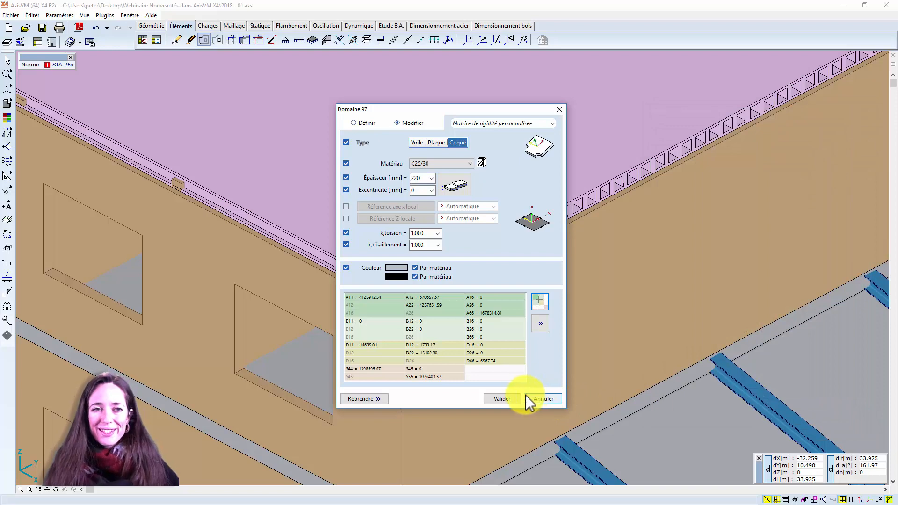
left_click(559, 400)
left_click(151, 15)
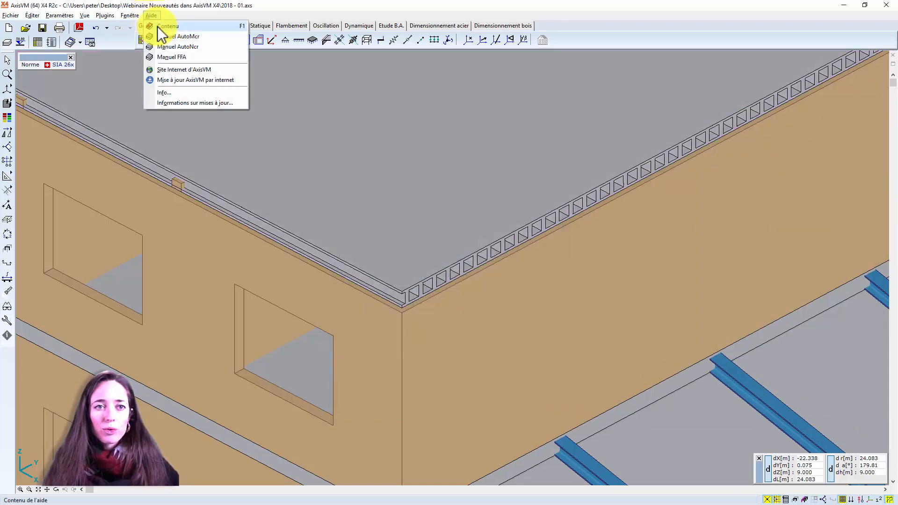
left_click(158, 27)
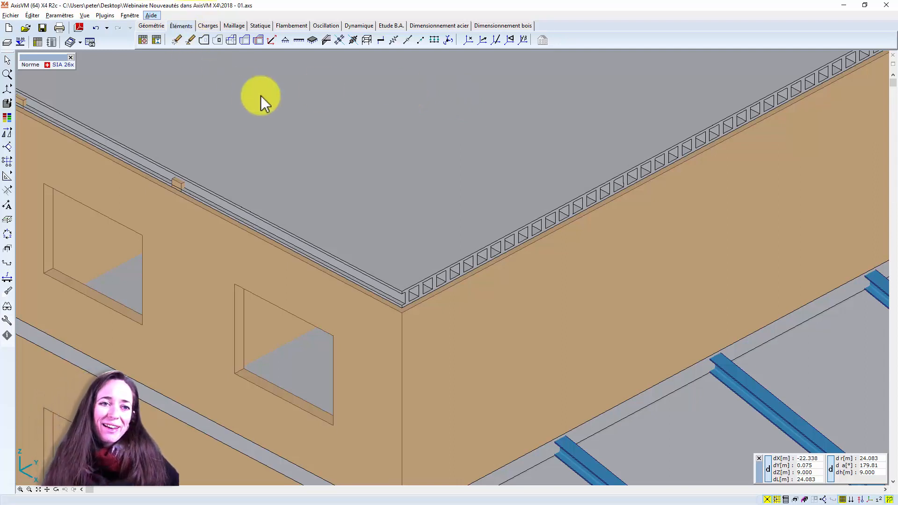
- Try enabling the nonlinear properties (Plastique / Bresler-Pister) of the masonry material MB in the materials table, and discard the change
left_click(142, 41)
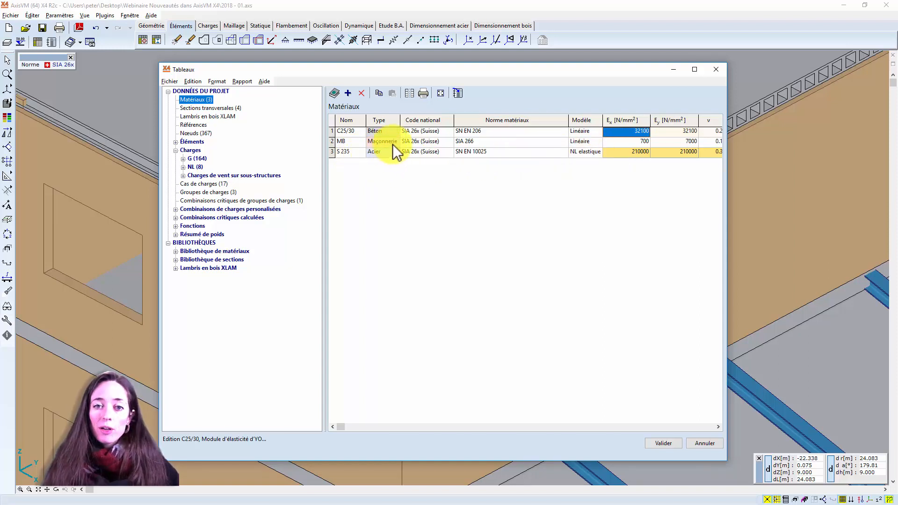
double_click(572, 142)
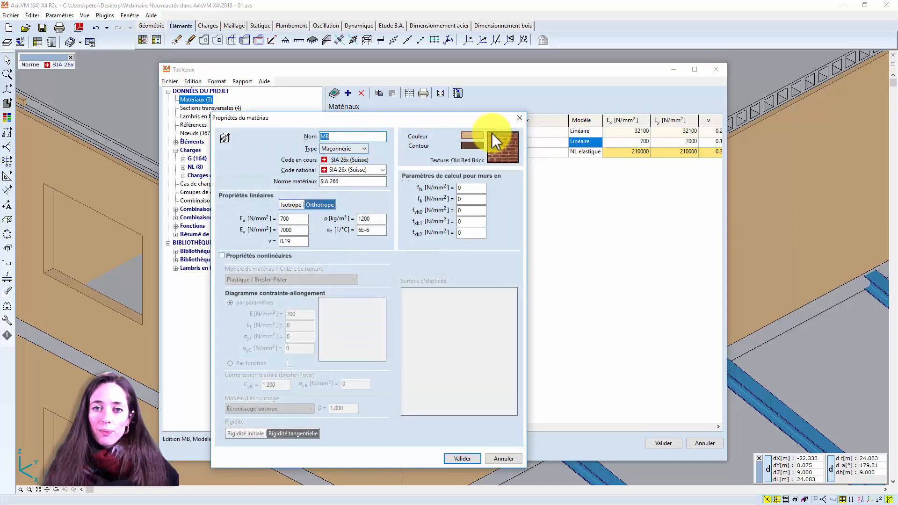
left_click_drag(449, 120, 672, 123)
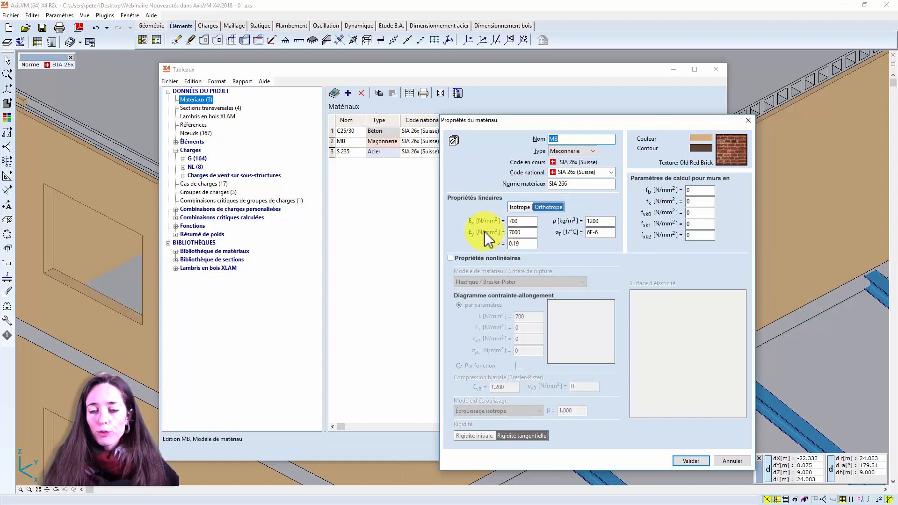
left_click(451, 259)
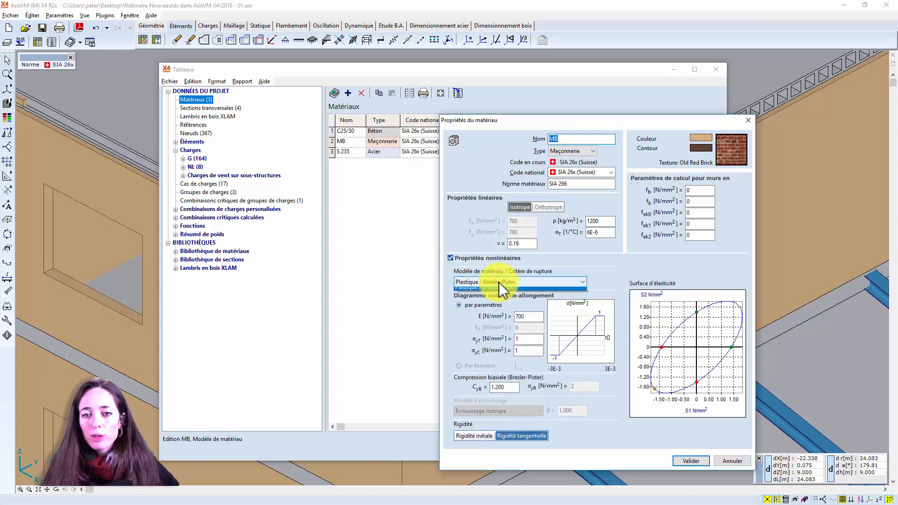
left_click(692, 461)
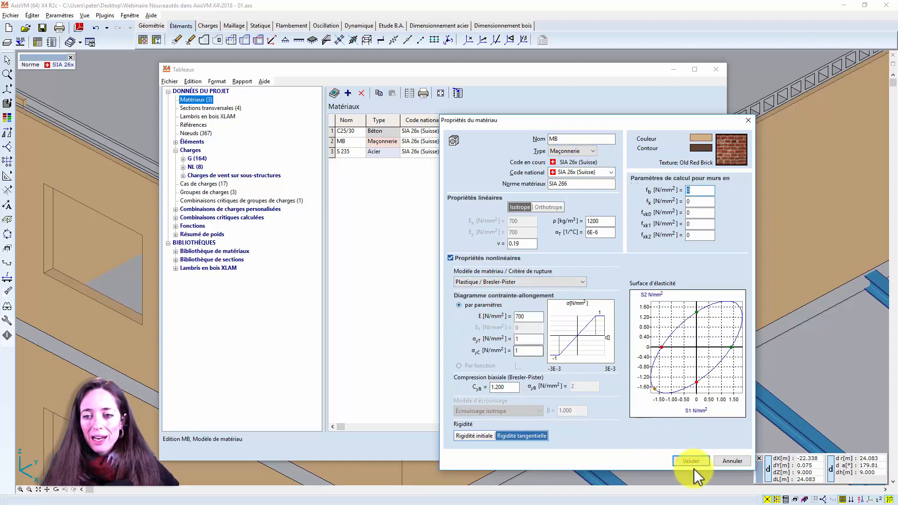
left_click(733, 461)
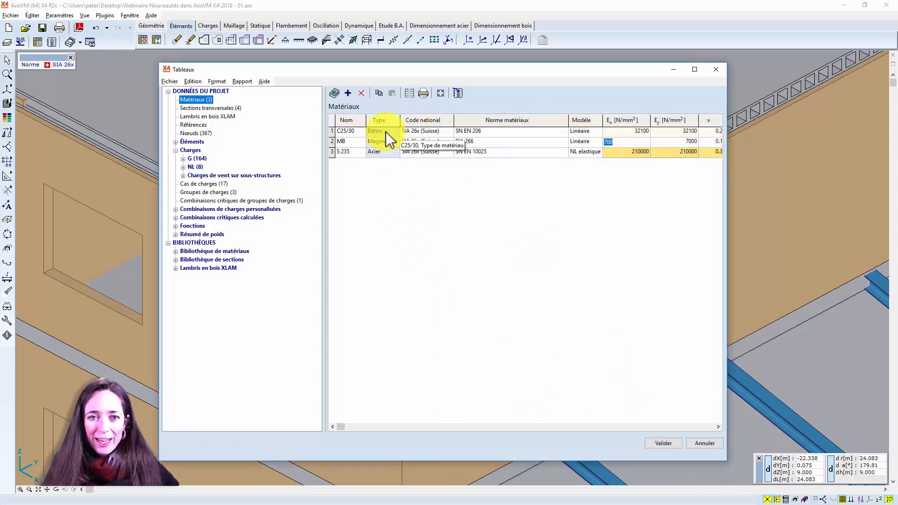
- Try enabling the nonlinear properties of the C25/30 concrete, and leave the materials table without saving anything
double_click(583, 141)
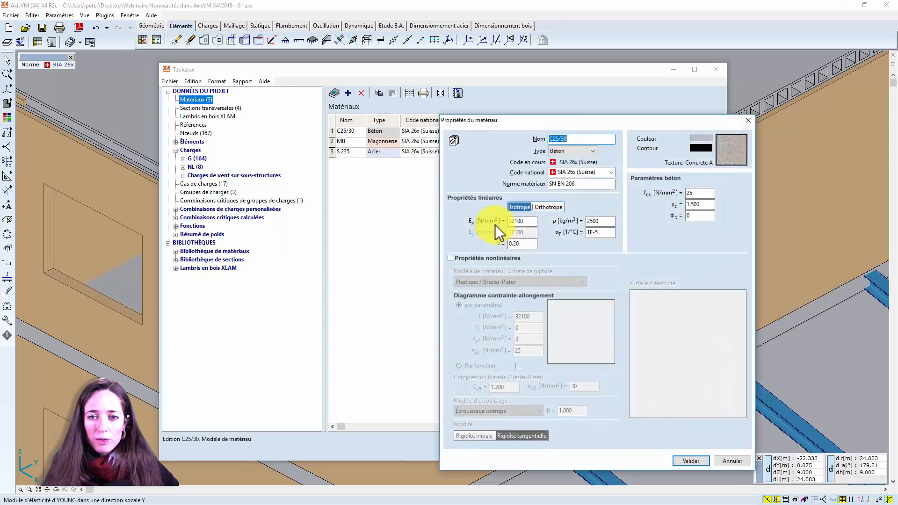
left_click(451, 258)
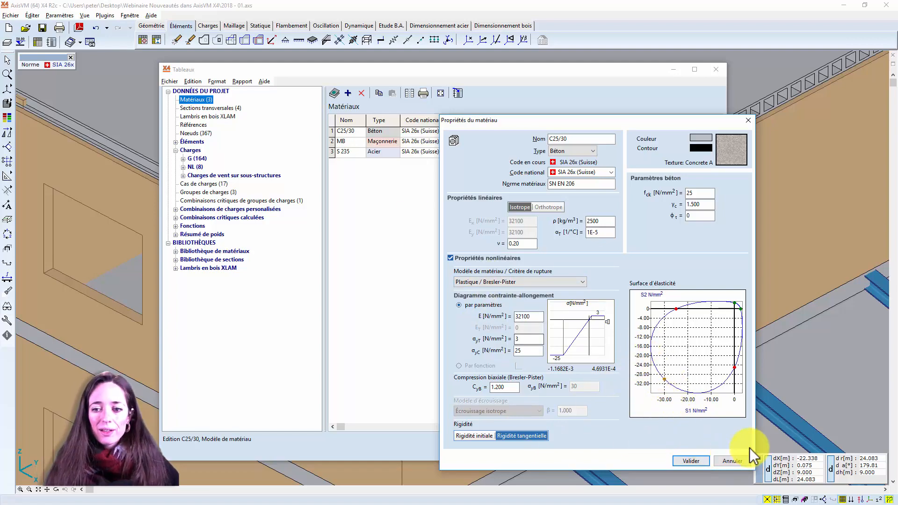
left_click(734, 463)
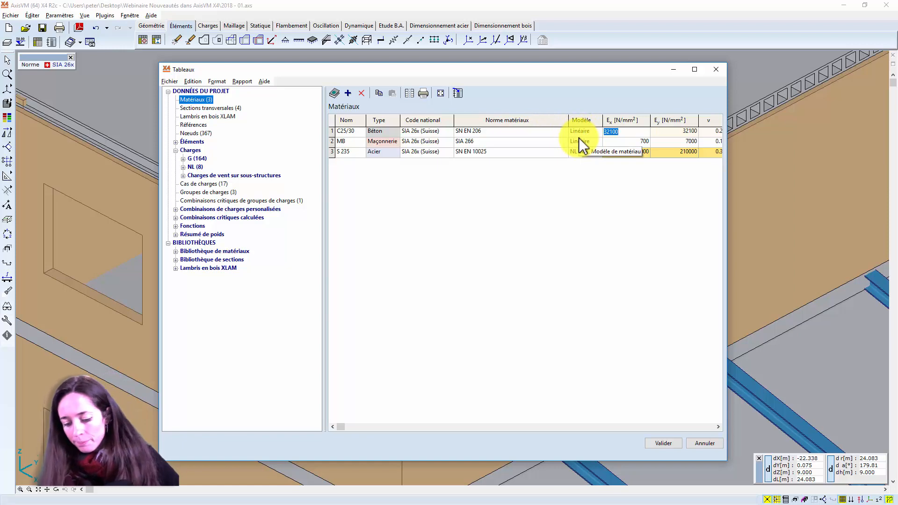
left_click(706, 445)
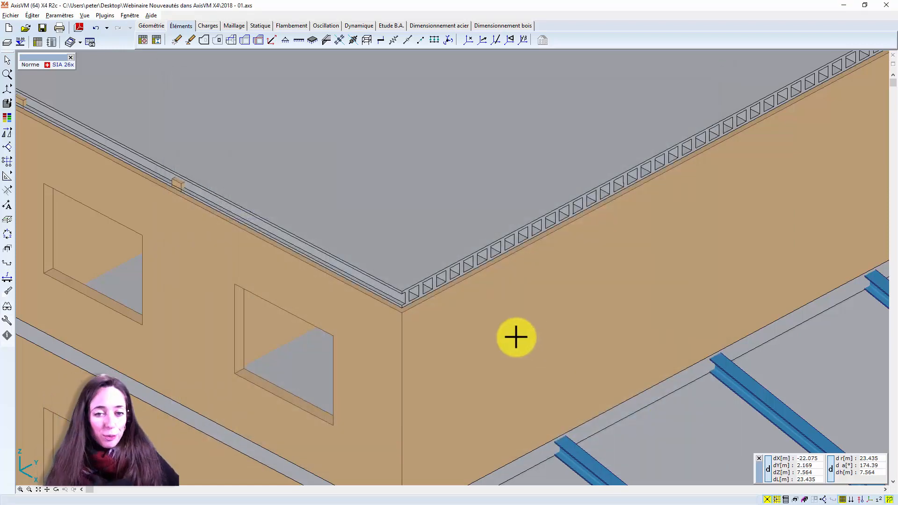
- Delete the VENT load group together with all its wind load cases from the model's load groups
scroll(515, 336, "down", 4)
scroll(278, 319, "down", 2)
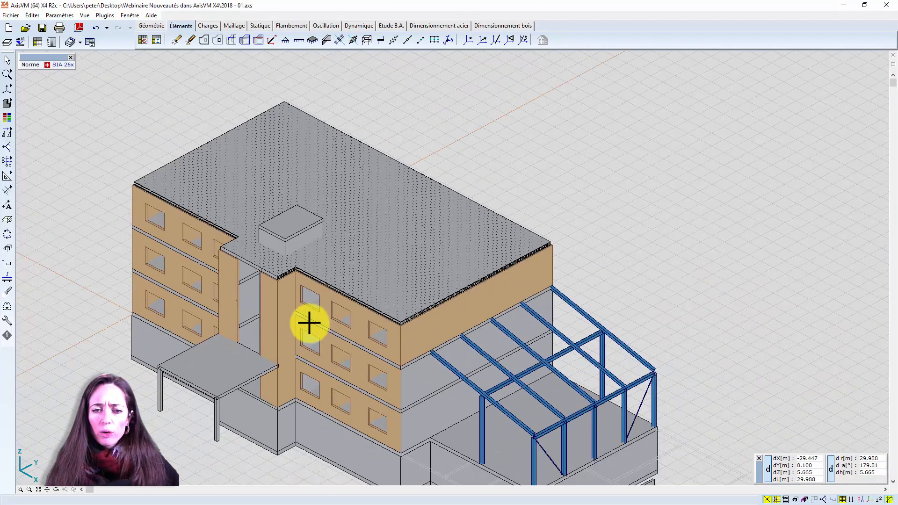
middle_click_drag(307, 321, 337, 255)
scroll(341, 260, "down", 1)
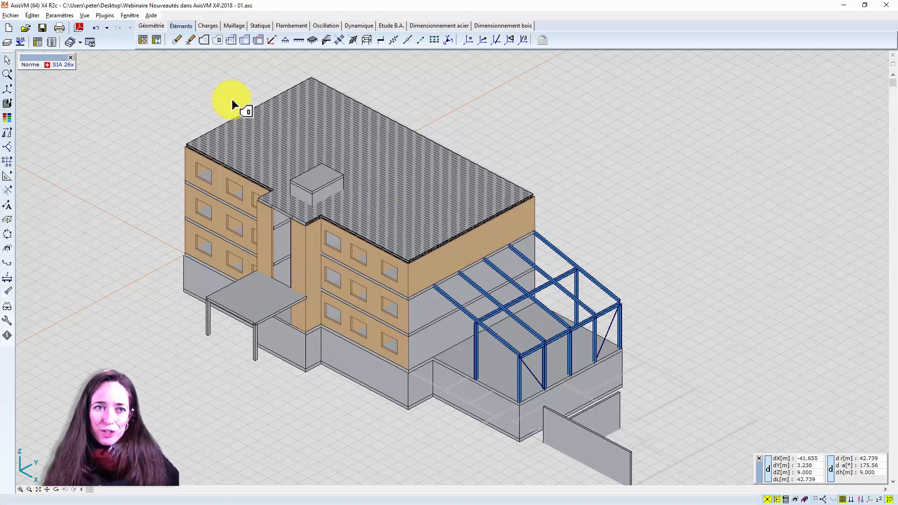
left_click(210, 28)
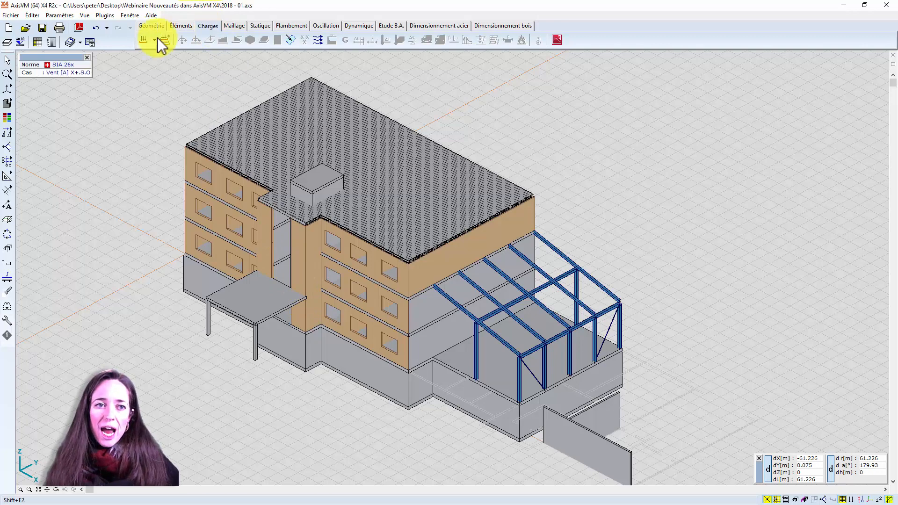
left_click(144, 41)
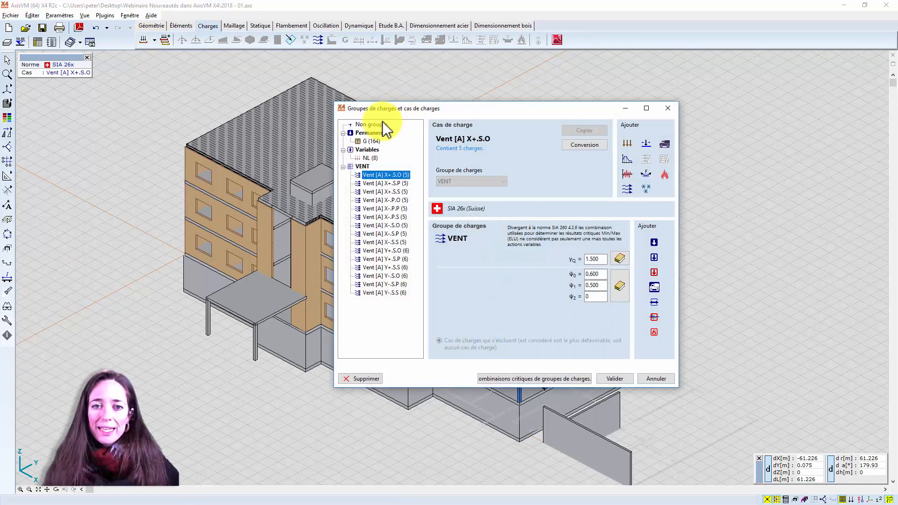
left_click(361, 166)
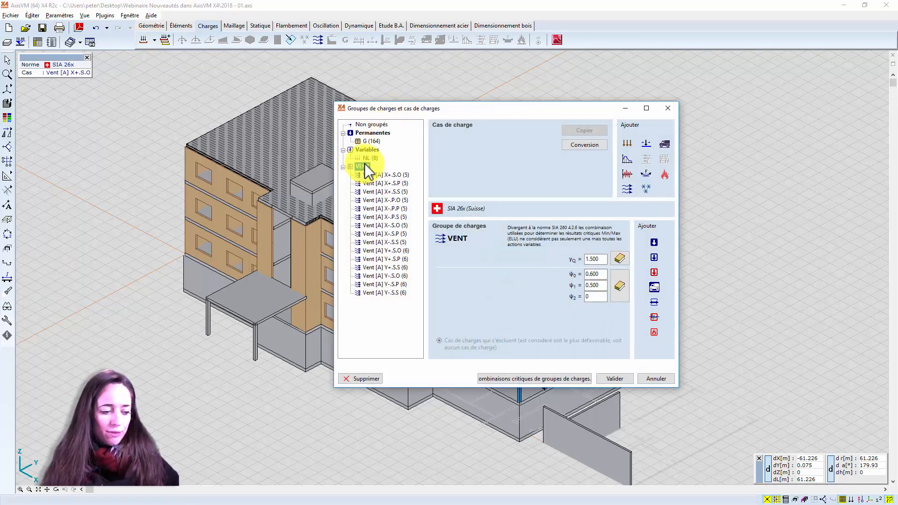
key("Delete")
key("Return")
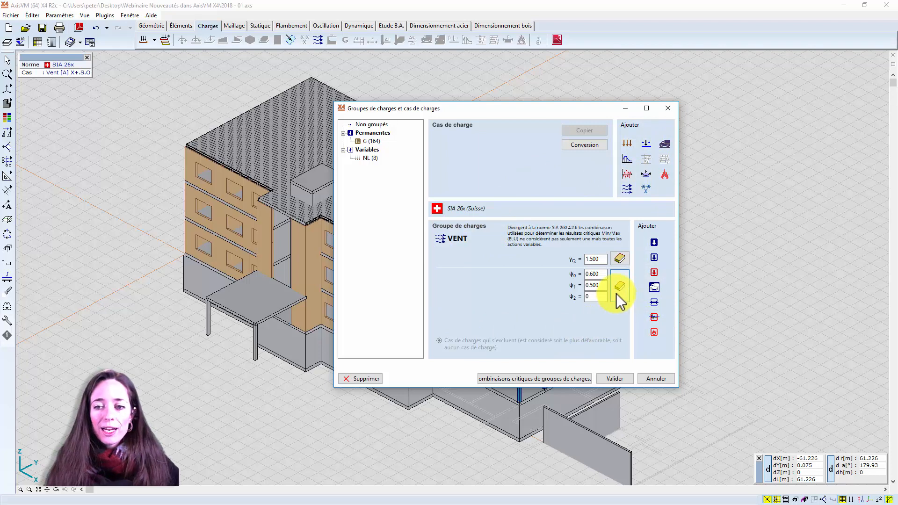
- Compare the recommended ψ factors of several use categories, and apply those for snow loads on buildings at 400 m altitude to the Variables group
left_click(369, 151)
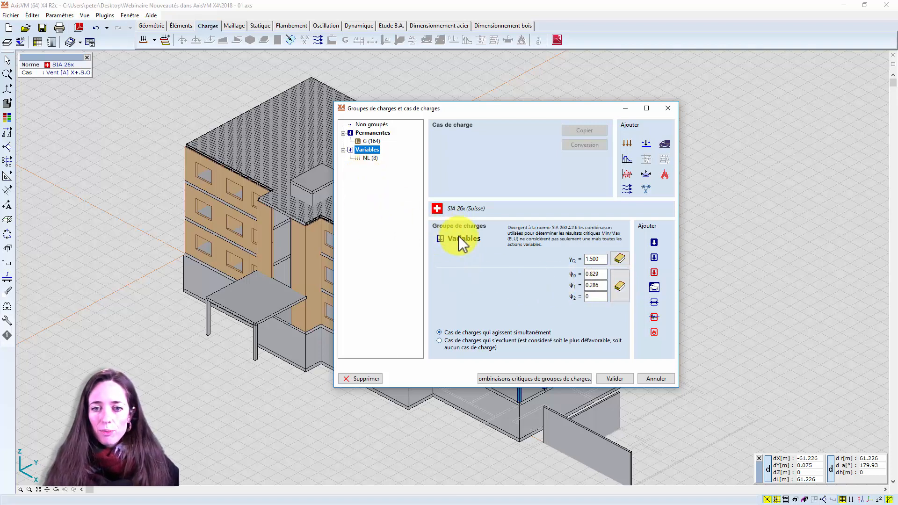
left_click(617, 292)
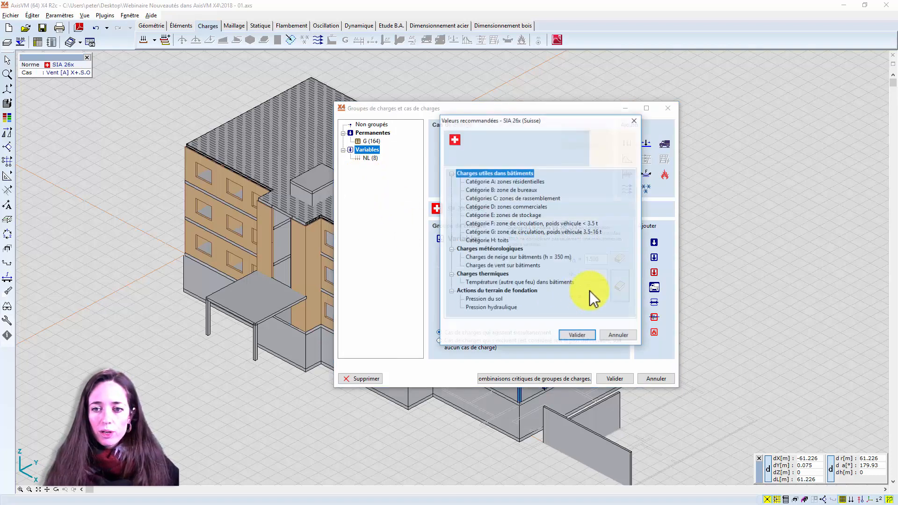
left_click_drag(542, 121, 389, 171)
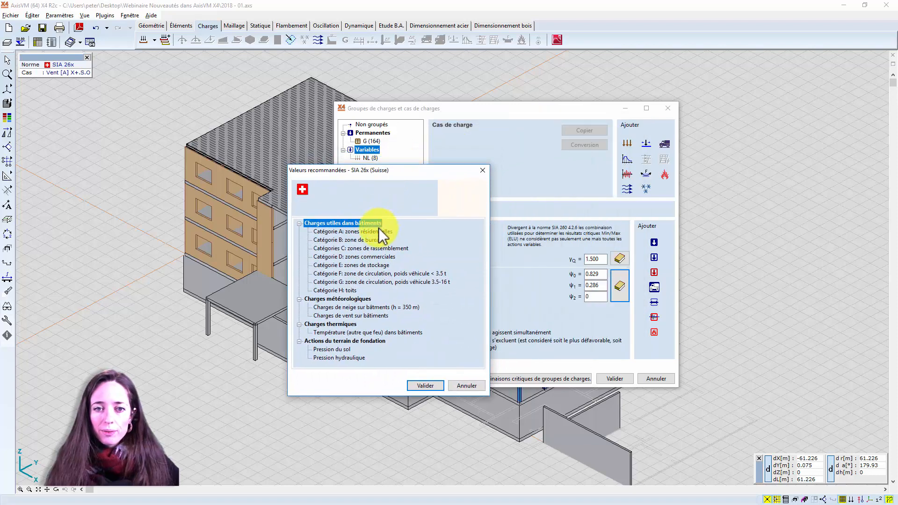
left_click(380, 233)
left_click(374, 238)
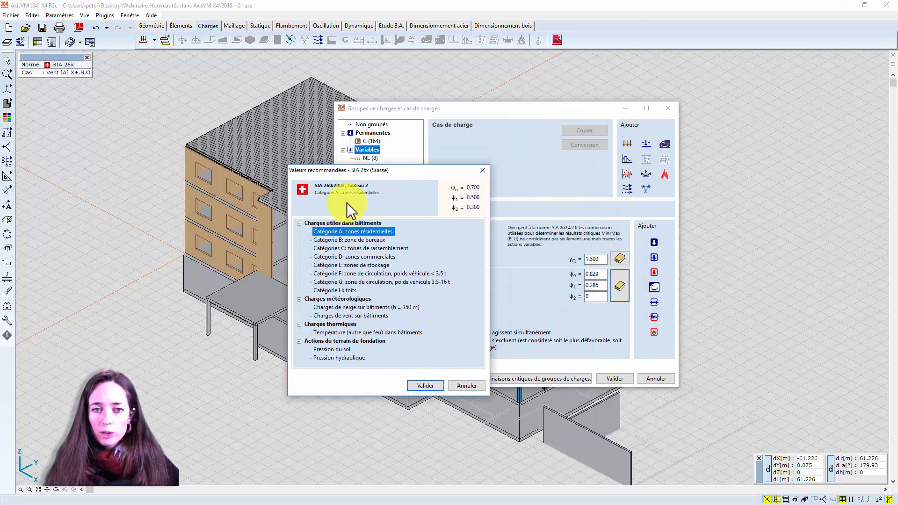
left_click(367, 248)
left_click(361, 256)
left_click(366, 266)
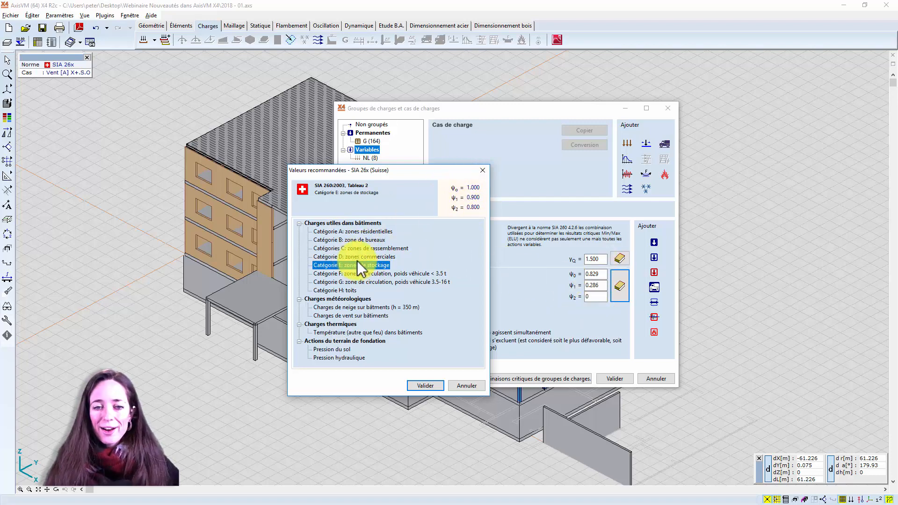
left_click(378, 308)
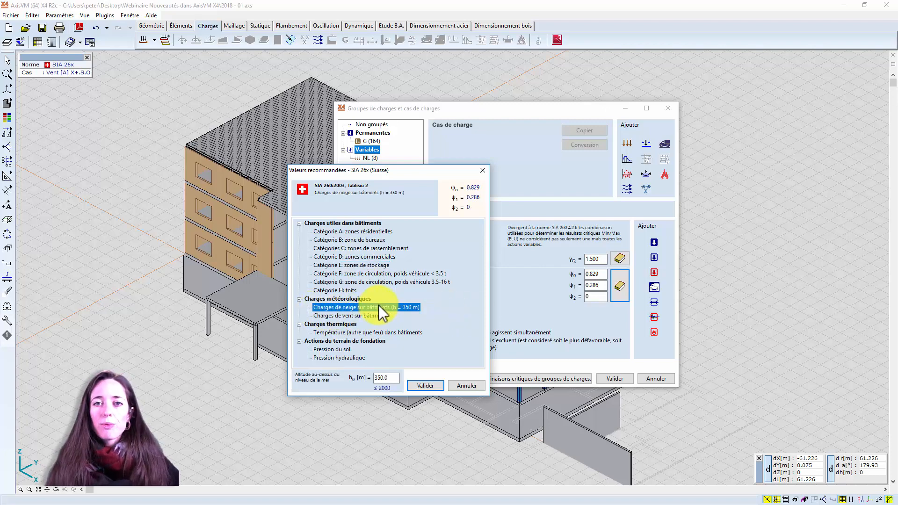
left_click_drag(388, 378, 280, 378)
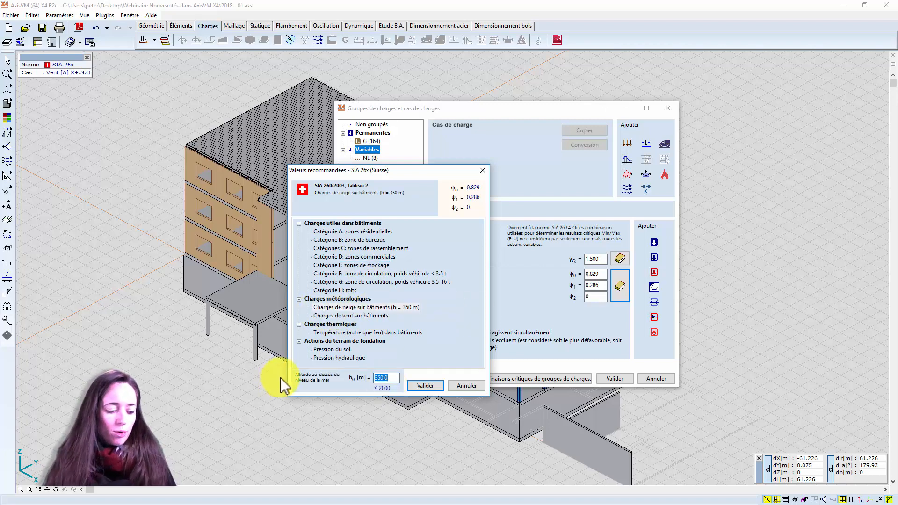
type("400")
left_click(430, 386)
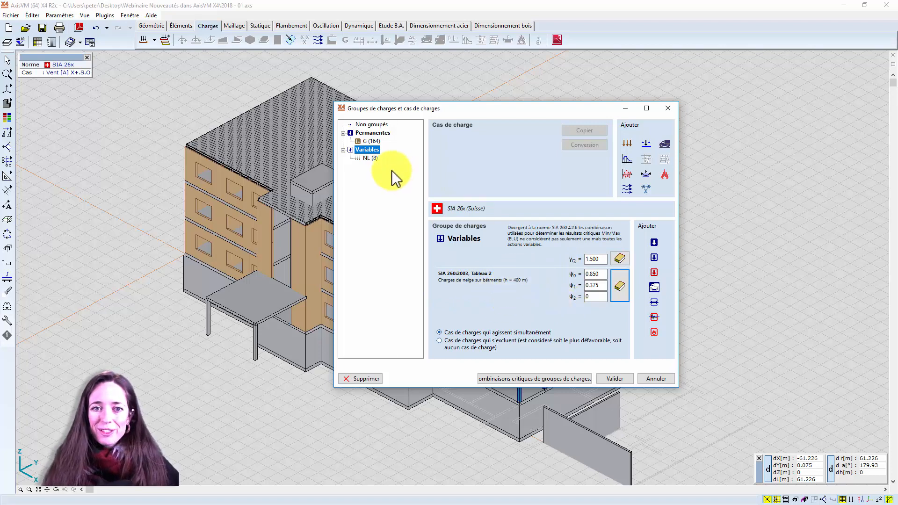
- Add a wind load case and set the reference dynamic pressure qp0 to 0.9 kN/m² in its wind parameters
left_click(626, 188)
left_click(617, 378)
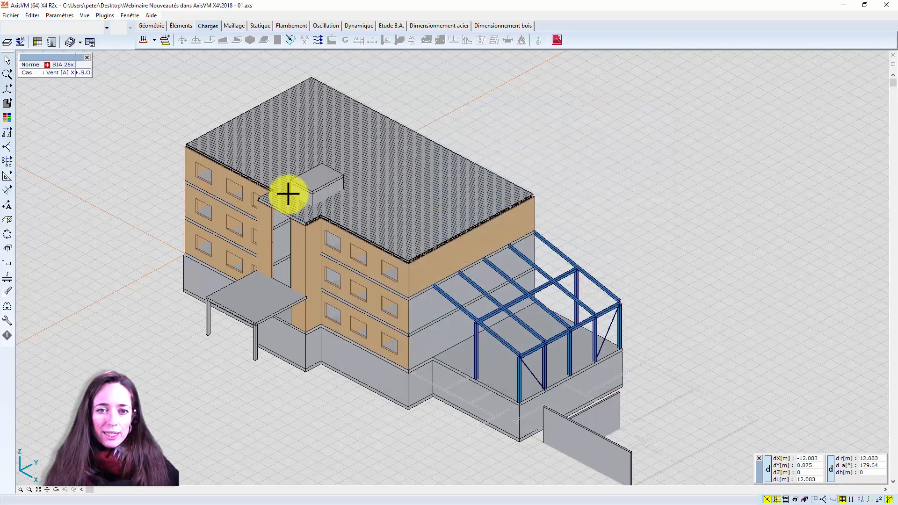
scroll(331, 61, "up", 2)
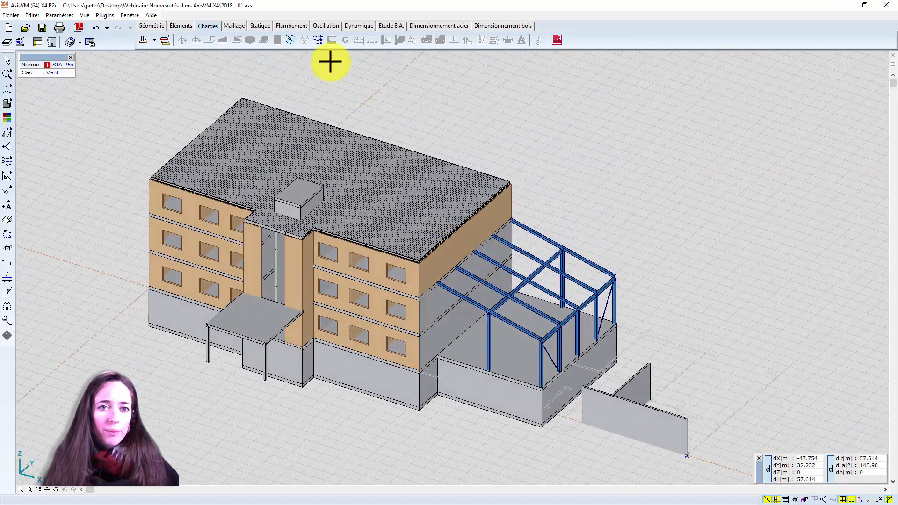
left_click(318, 41)
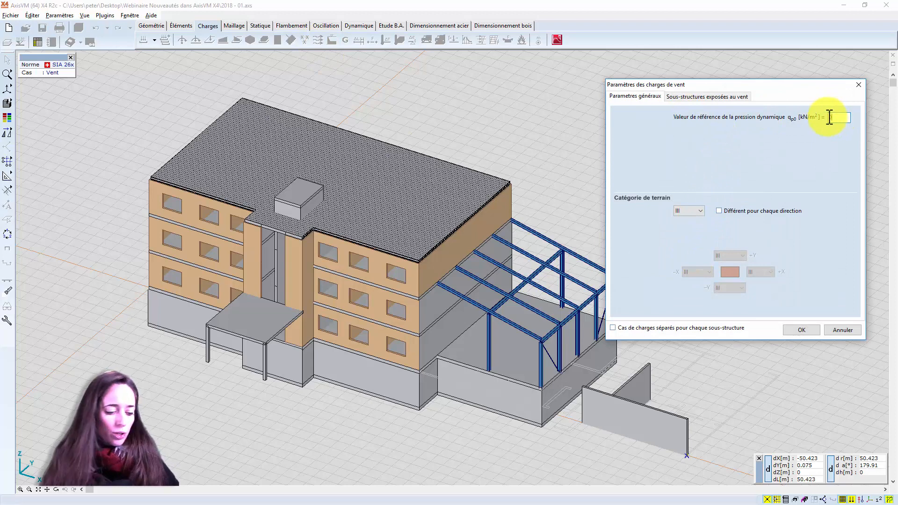
type("0.9")
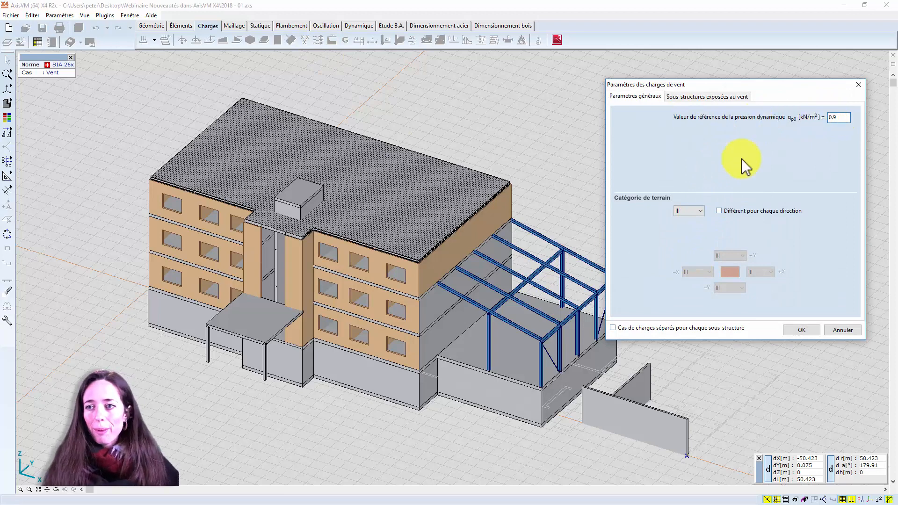
- Create wind-exposed substructure A from the load plane on the steel frame's roof
left_click(708, 96)
left_click(620, 132)
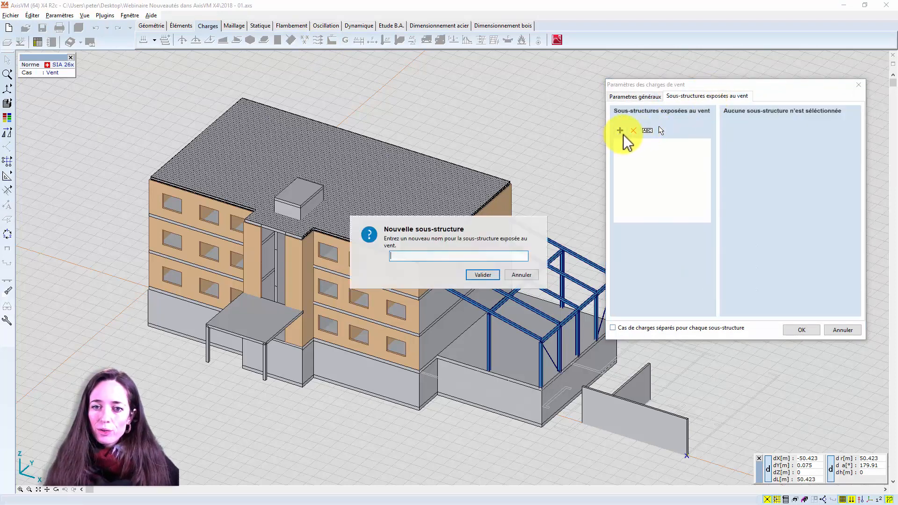
type("A")
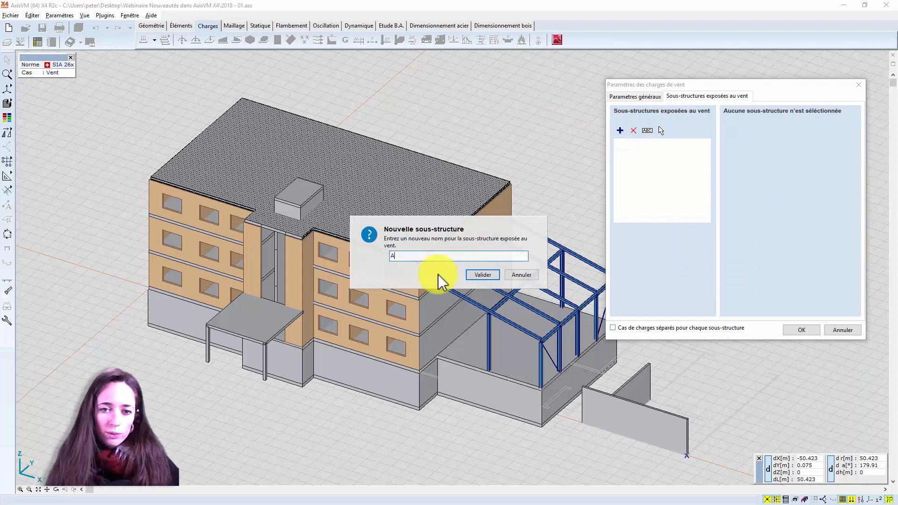
left_click(482, 275)
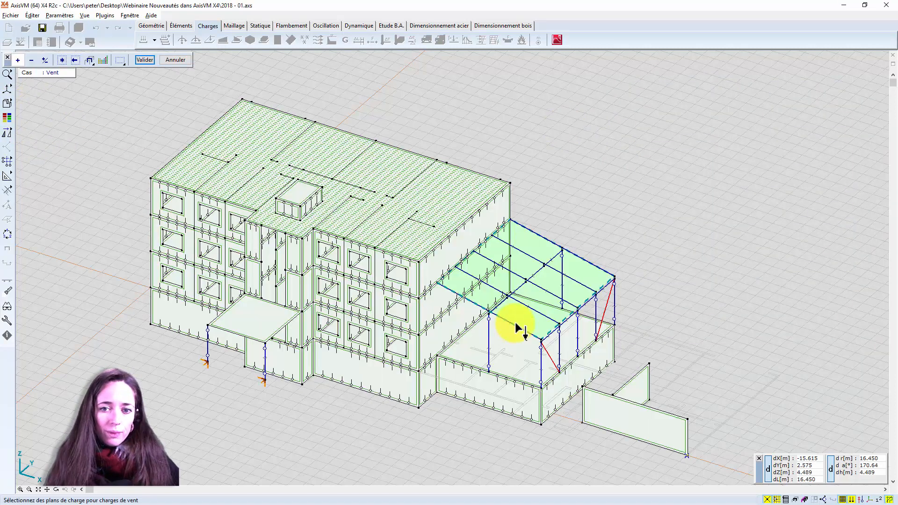
scroll(513, 304, "up", 2)
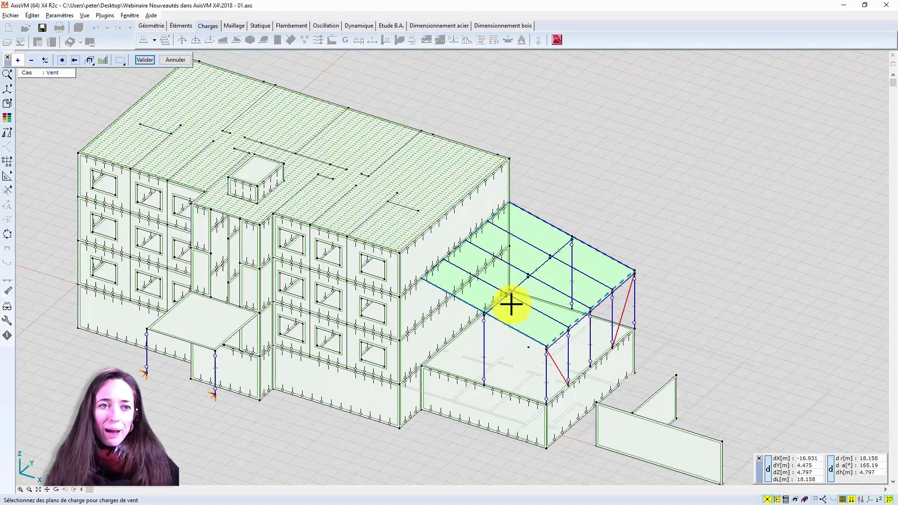
left_click(472, 305)
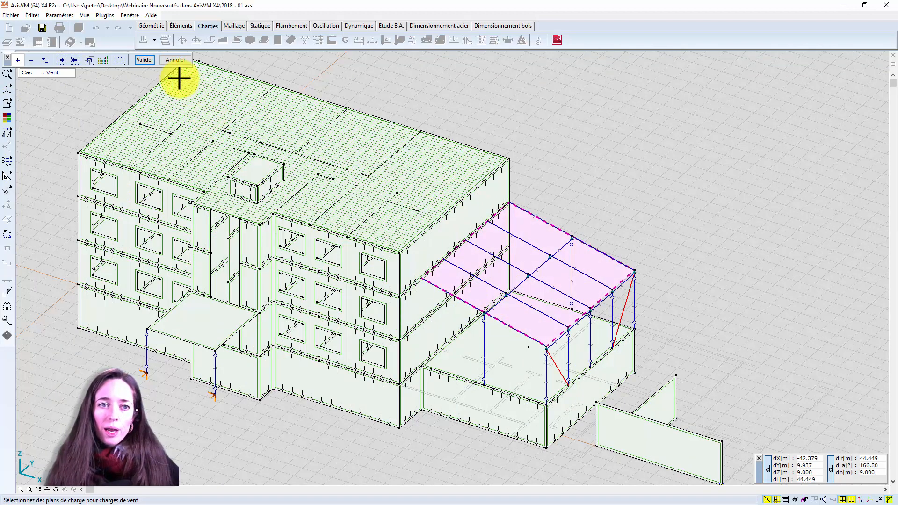
left_click(149, 61)
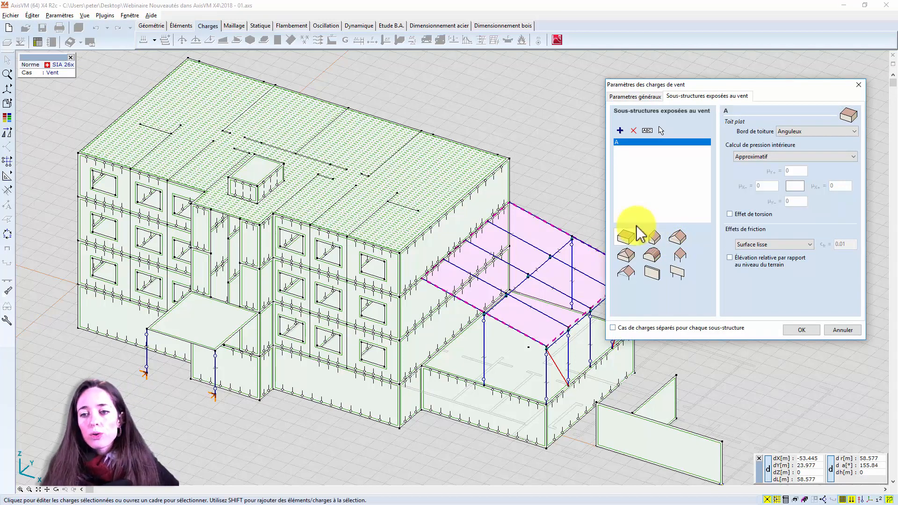
- Try the single-pitch roof type on substructure A, check the internal pressure methods, and leave the wind parameters without saving
left_click(656, 241)
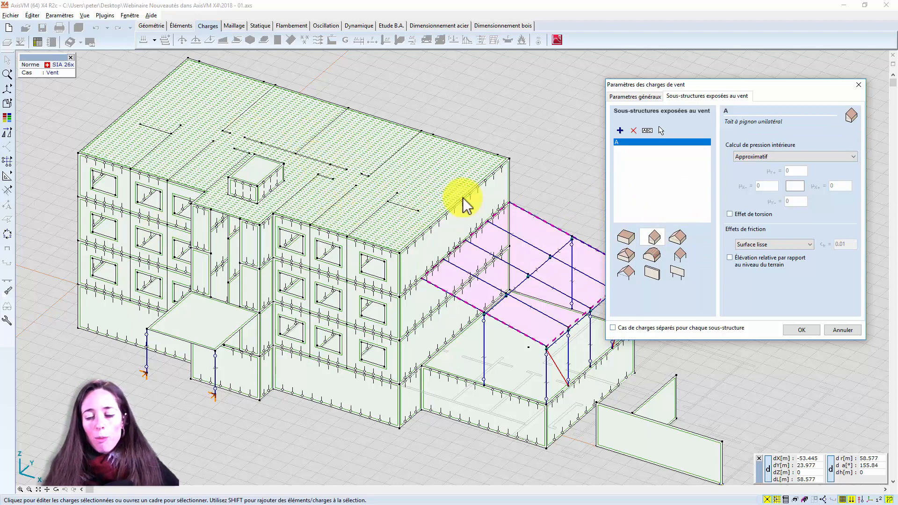
left_click(802, 330)
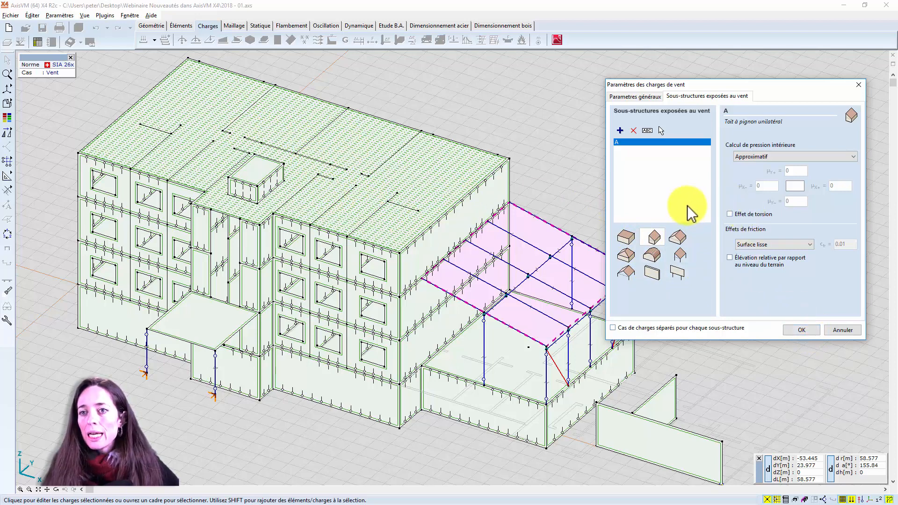
left_click(764, 159)
left_click(764, 159)
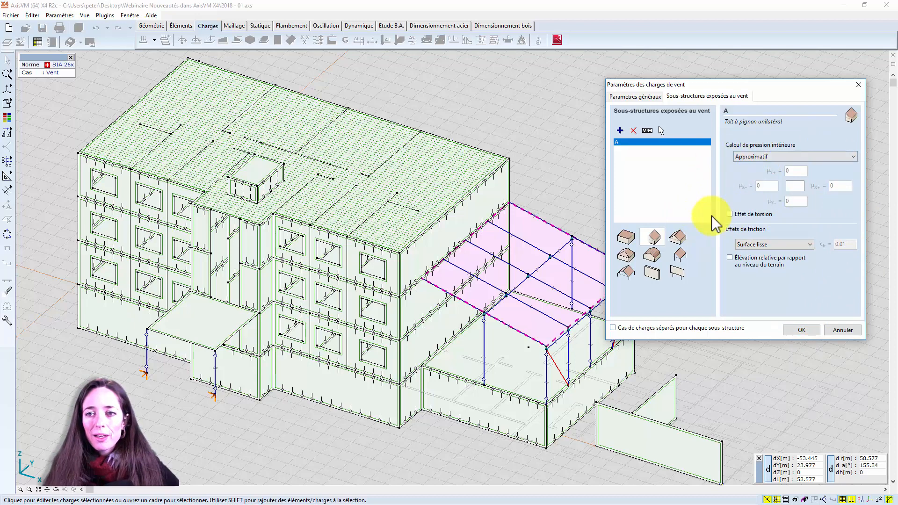
left_click(660, 96)
left_click(692, 97)
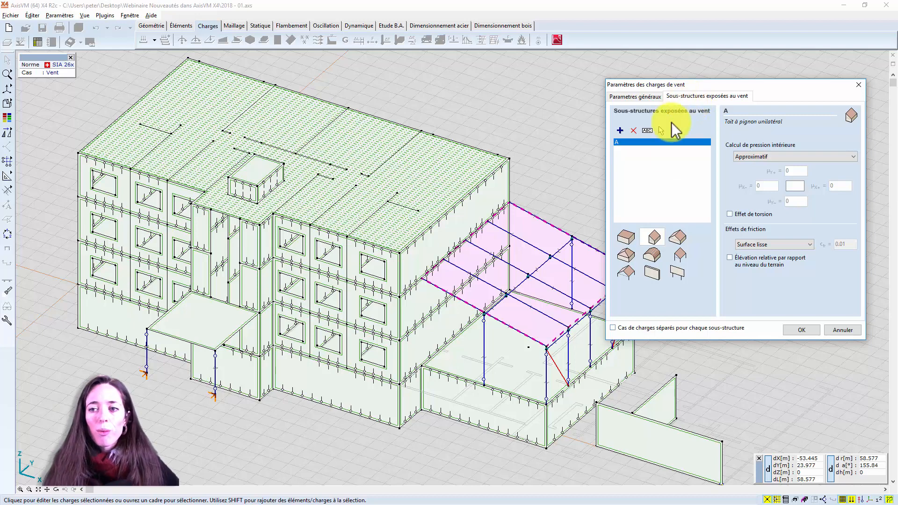
left_click(816, 329)
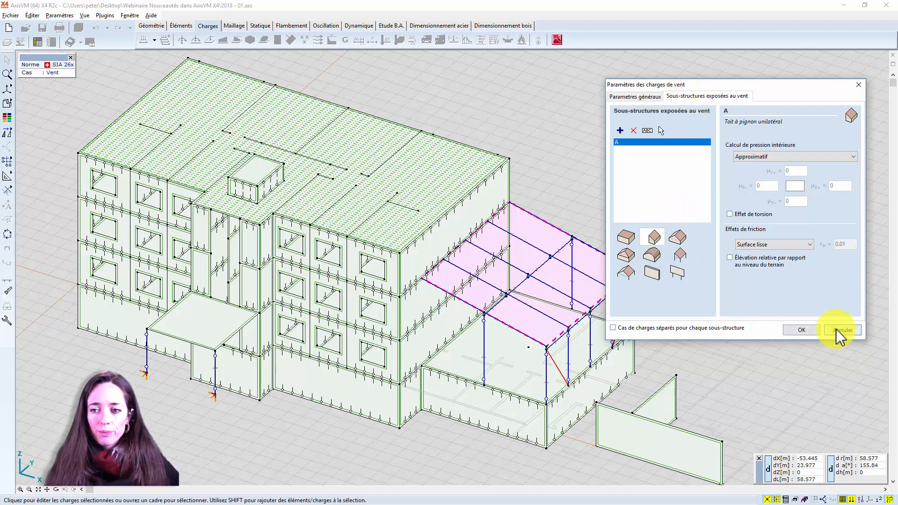
scroll(593, 323, "down", 2)
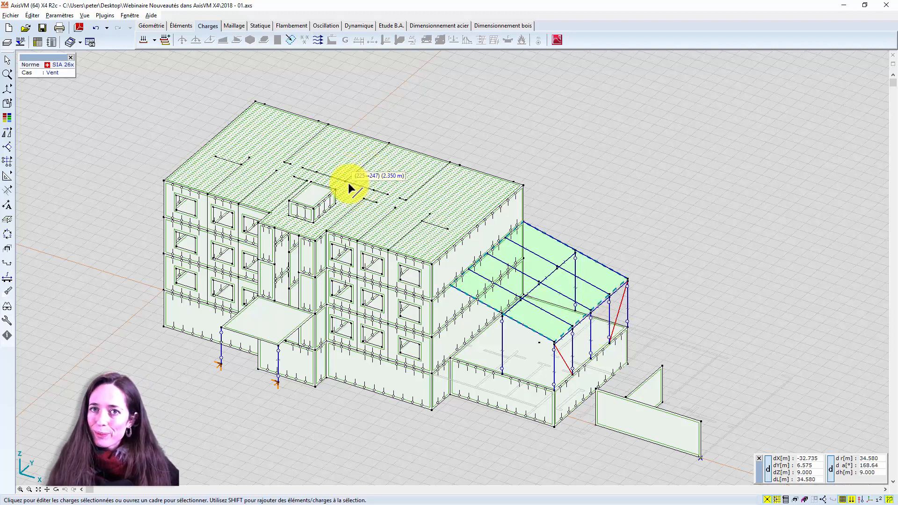
- Review the stiffness reduction factors for response spectrum analysis by structural element type, and accept the existing settings
left_click(187, 26)
left_click(59, 15)
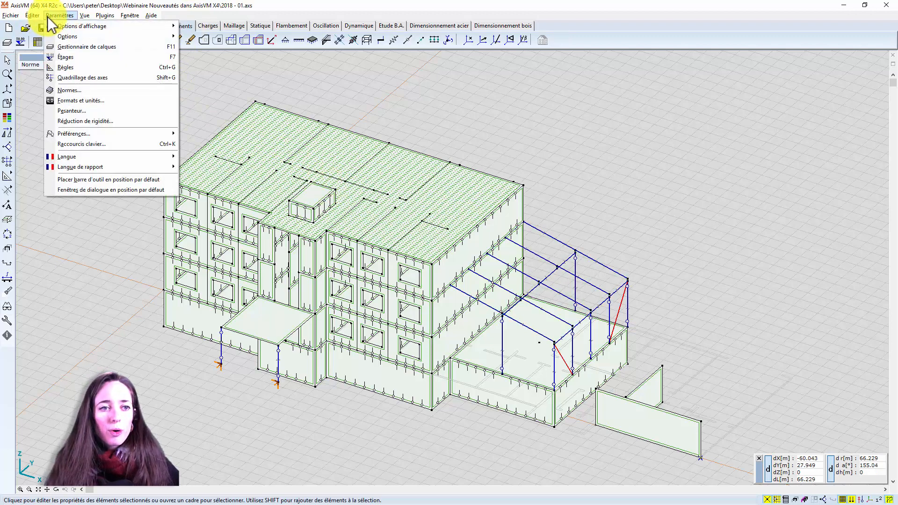
left_click(101, 122)
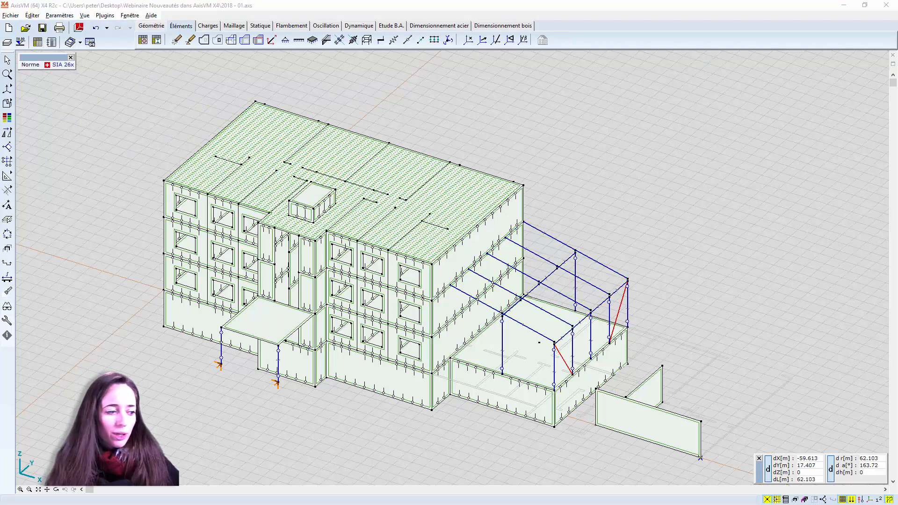
left_click_drag(395, 144, 469, 149)
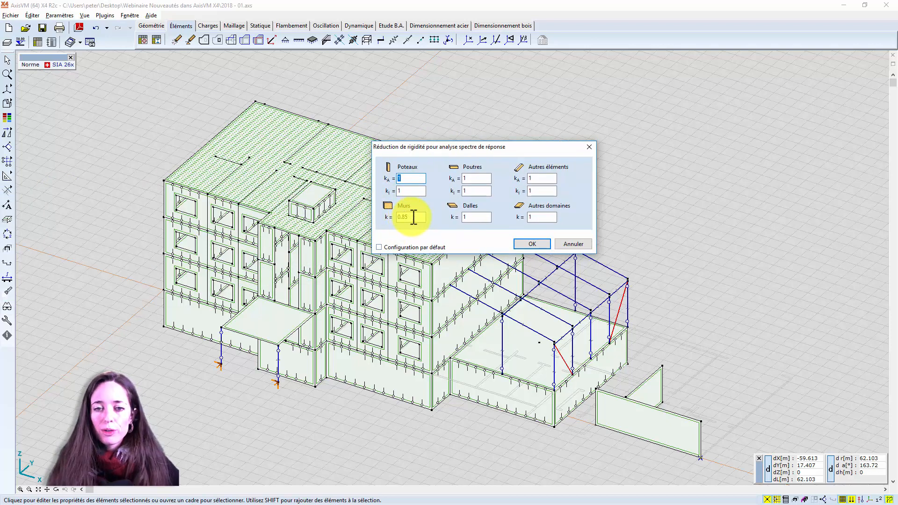
left_click(549, 242)
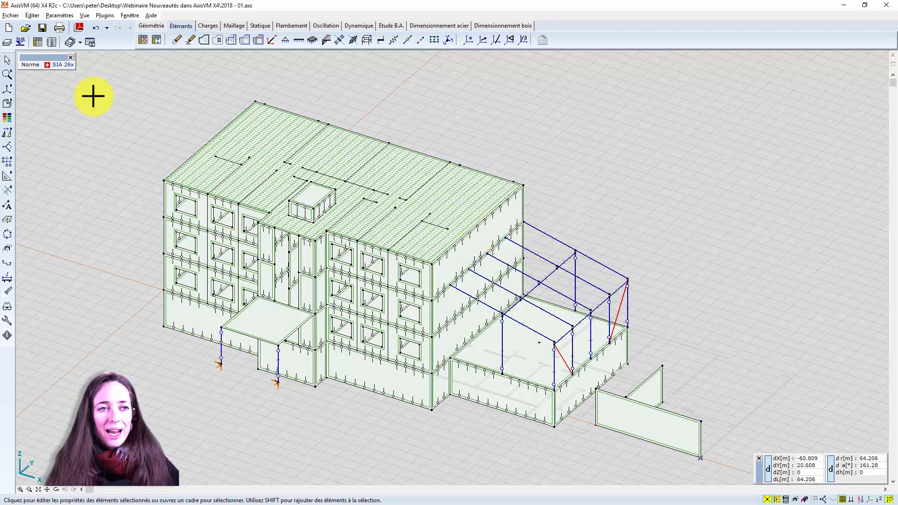
- Examine the domain table's k factors and the response-spectrum stiffness reduction table, and return to the model
left_click(42, 45)
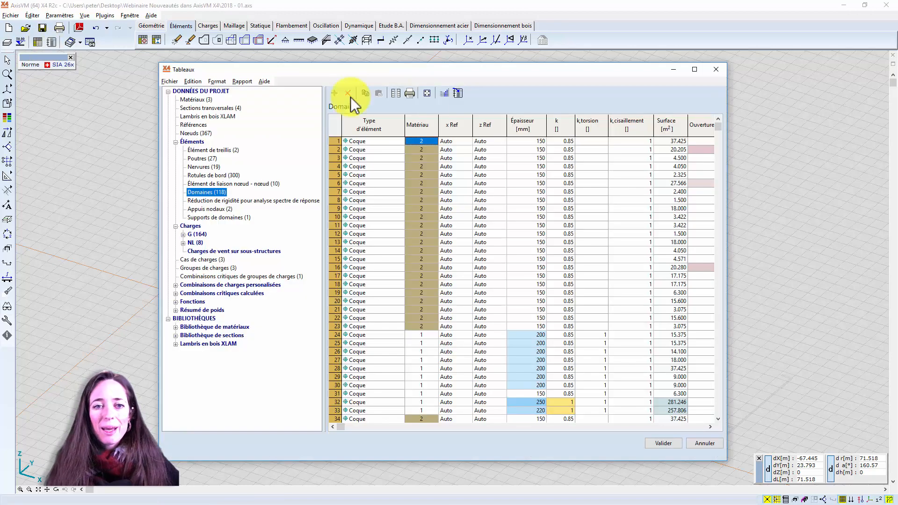
left_click(209, 201)
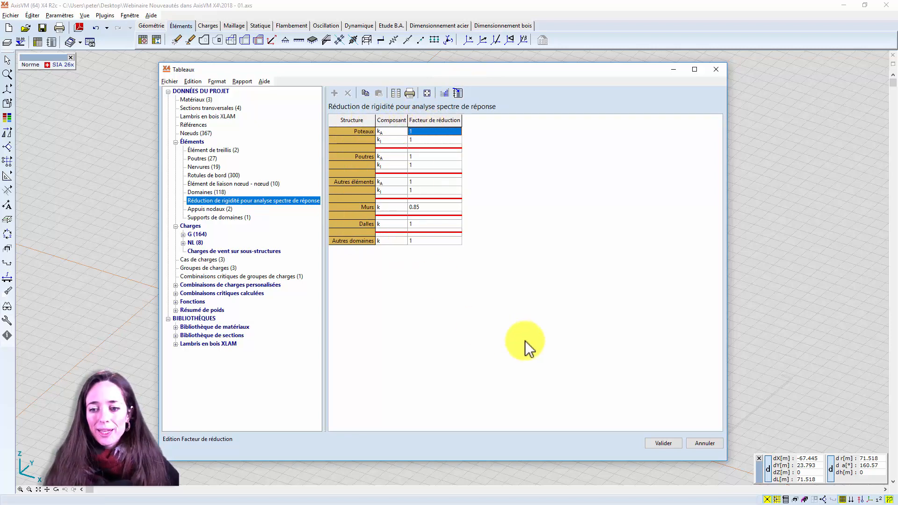
left_click(669, 442)
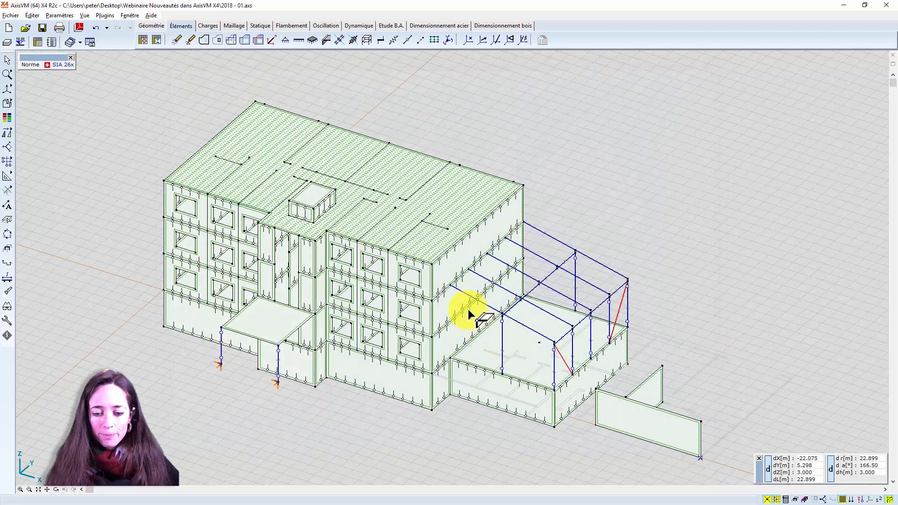
mouse_move(465, 307)
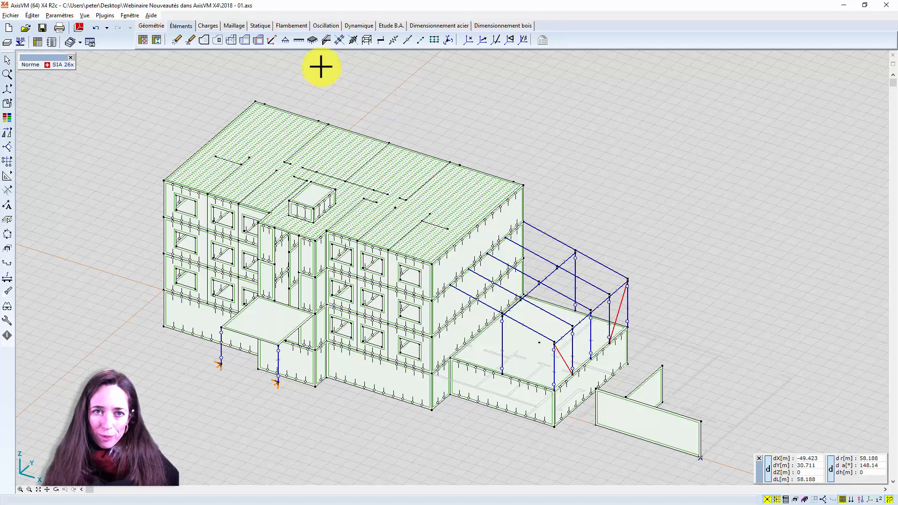
- Compare the vibration analysis mass options for all masses, above a height Z and above the Rez-de-Chaussée storey, without running the analysis
left_click(326, 26)
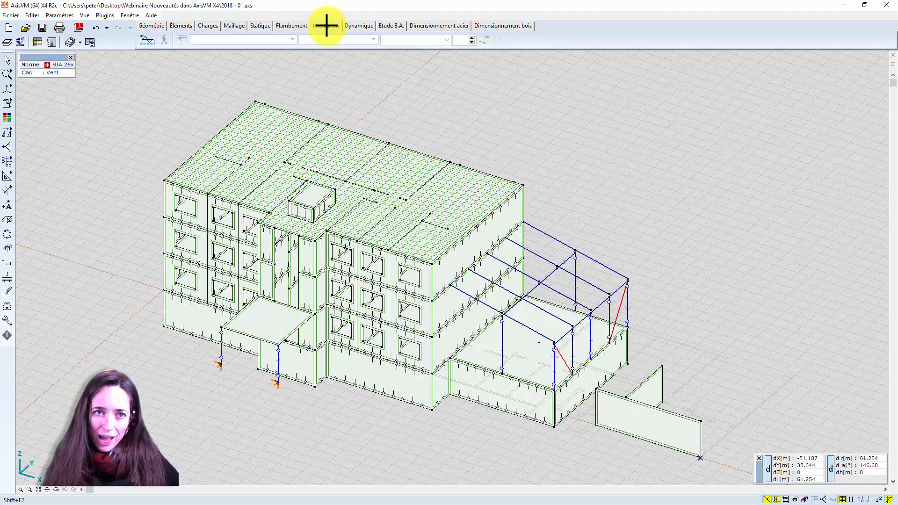
left_click(147, 40)
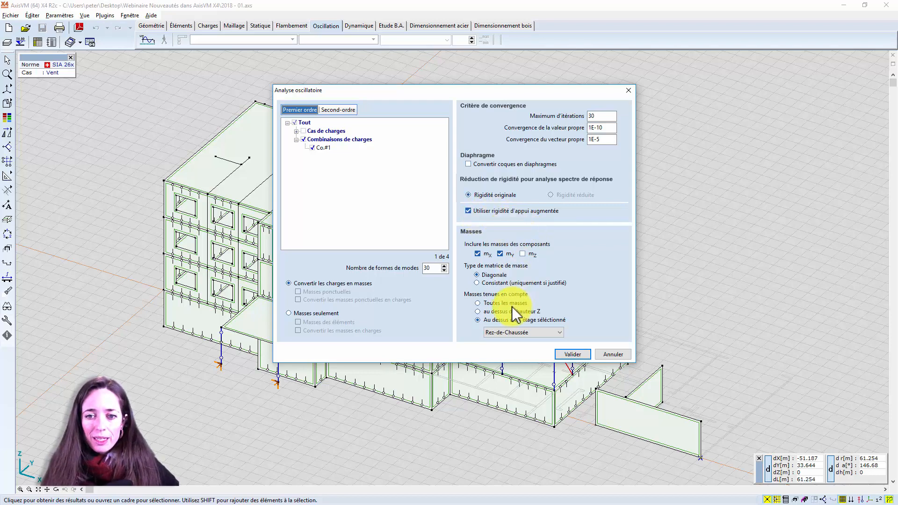
left_click(477, 303)
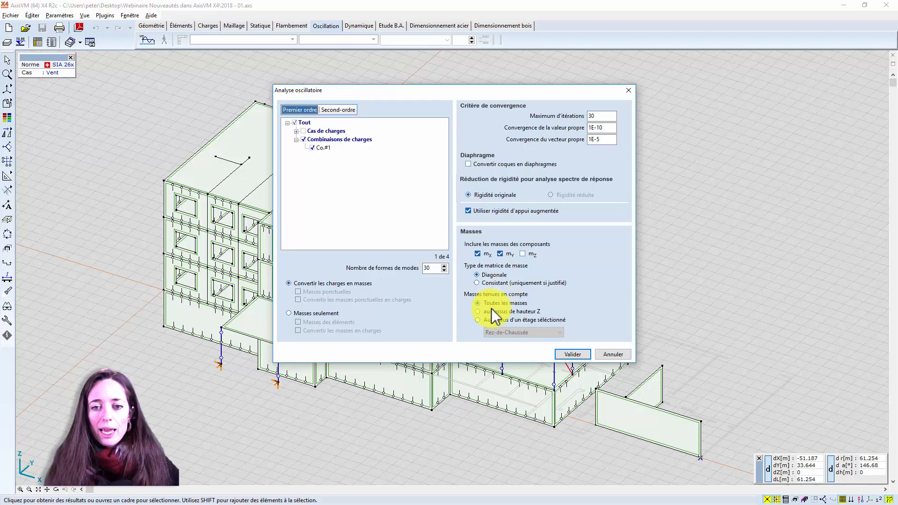
left_click(488, 310)
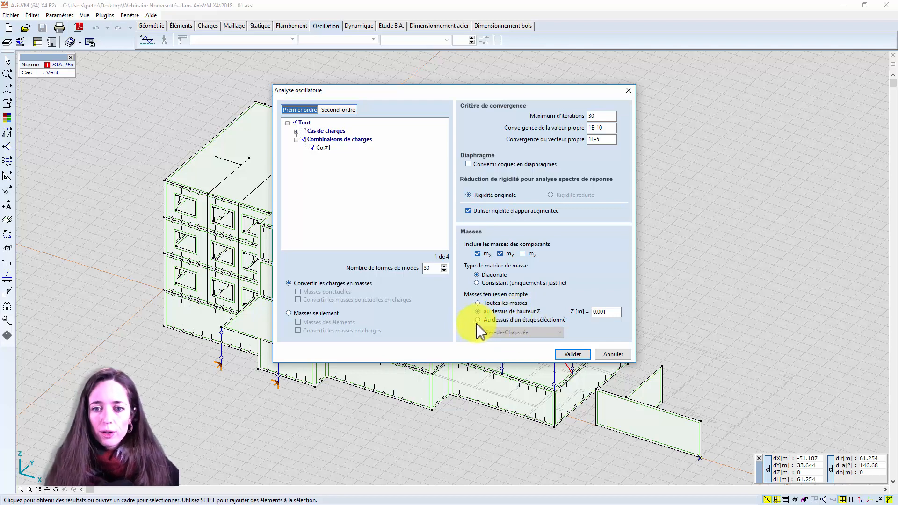
left_click(478, 321)
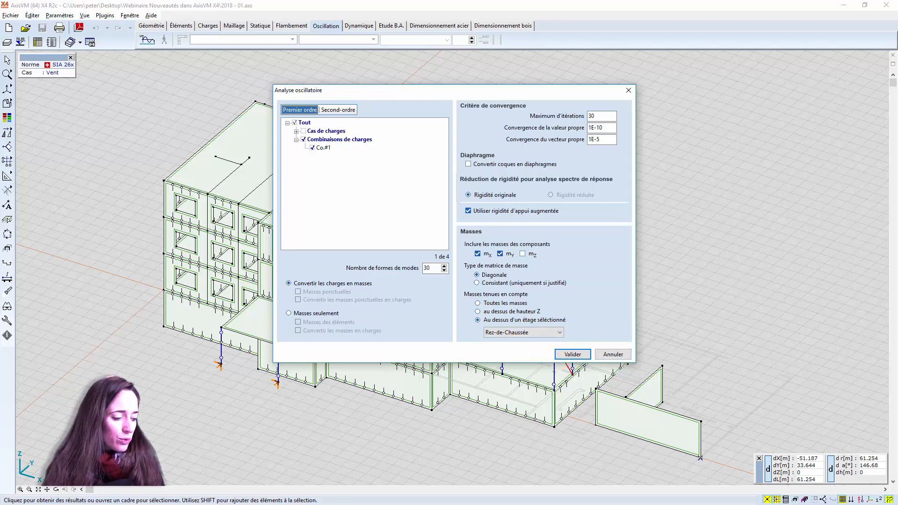
left_click(627, 352)
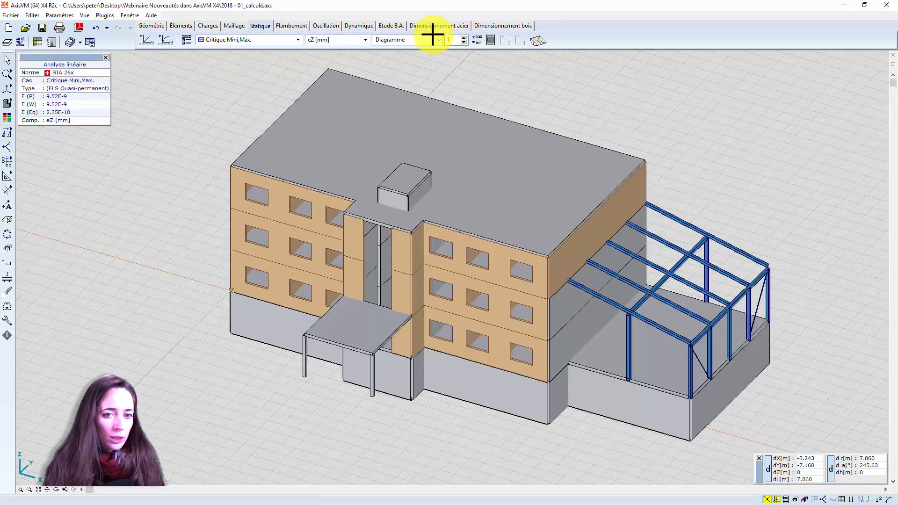
- Switch the calculated model out of rendered view and display the eX vibration results for Mode 1
left_click(7, 104)
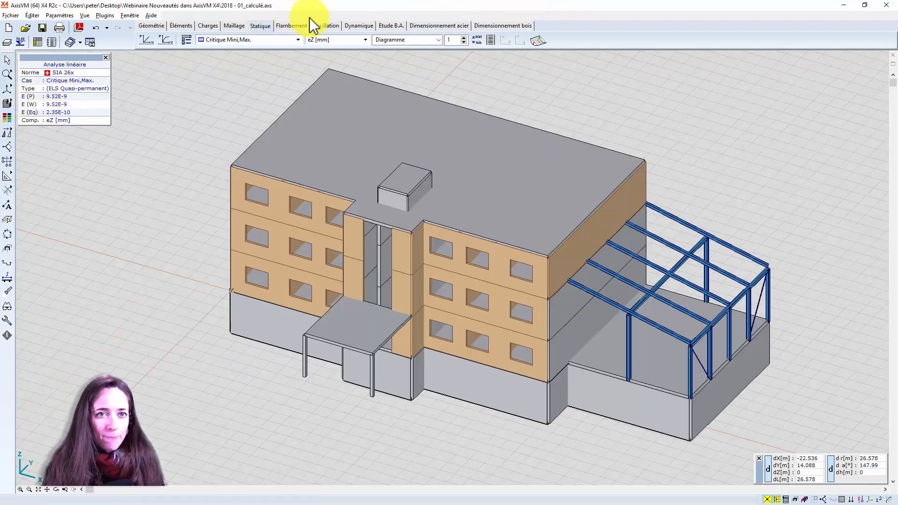
left_click(326, 26)
left_click(236, 40)
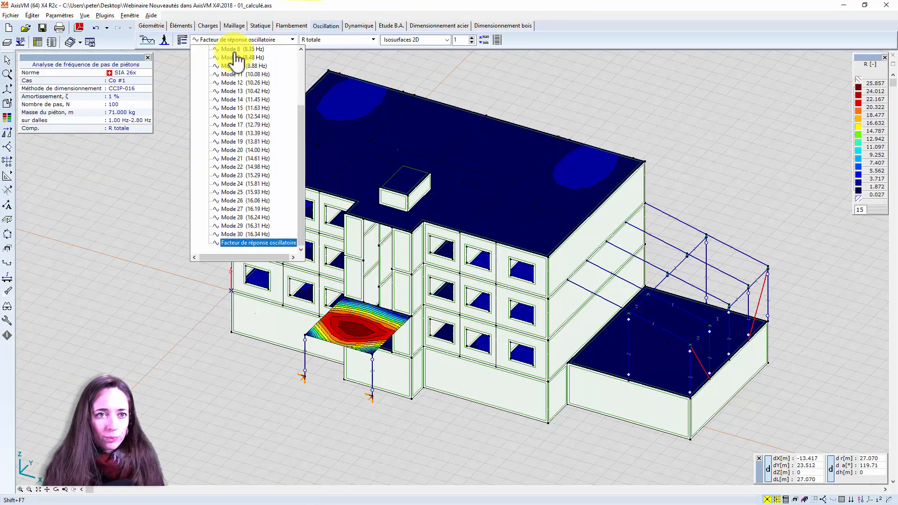
left_click(248, 78)
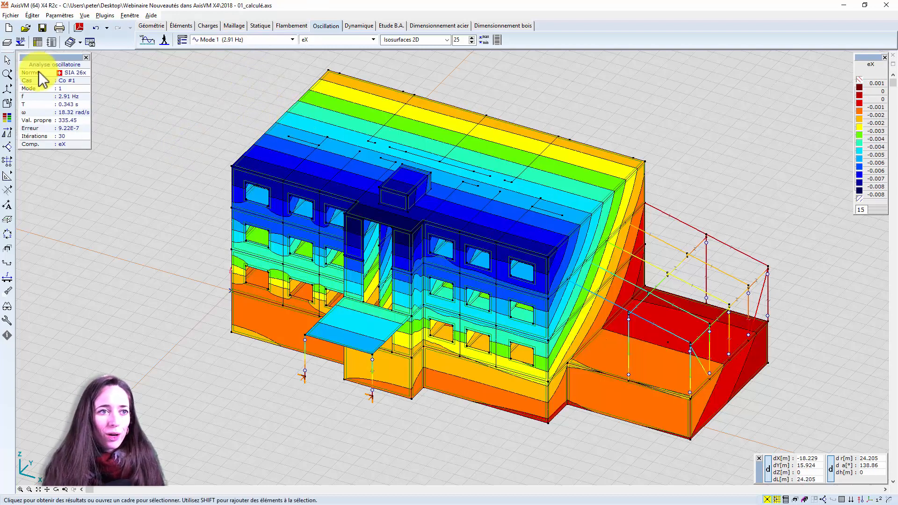
- Open the modal mass factors table for Co #1, compare both εX sort orders, and return the table to its unsorted order
left_click(40, 42)
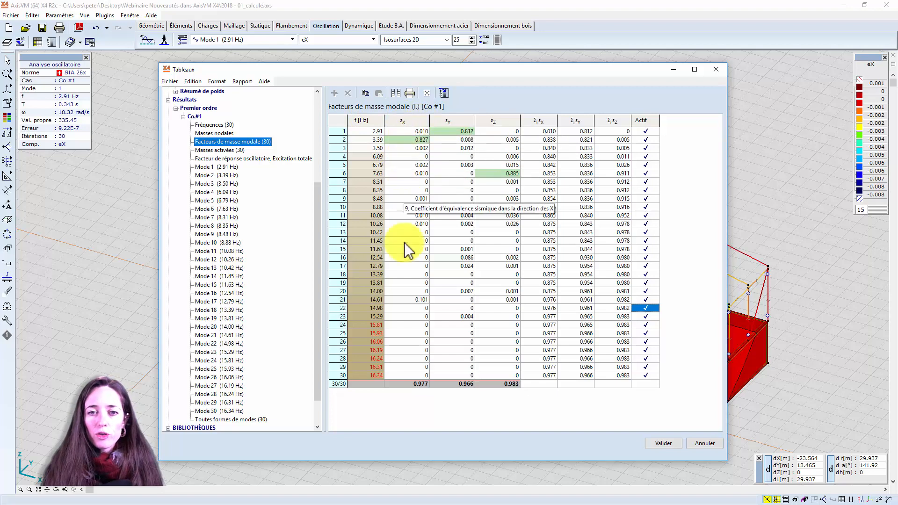
left_click(405, 122)
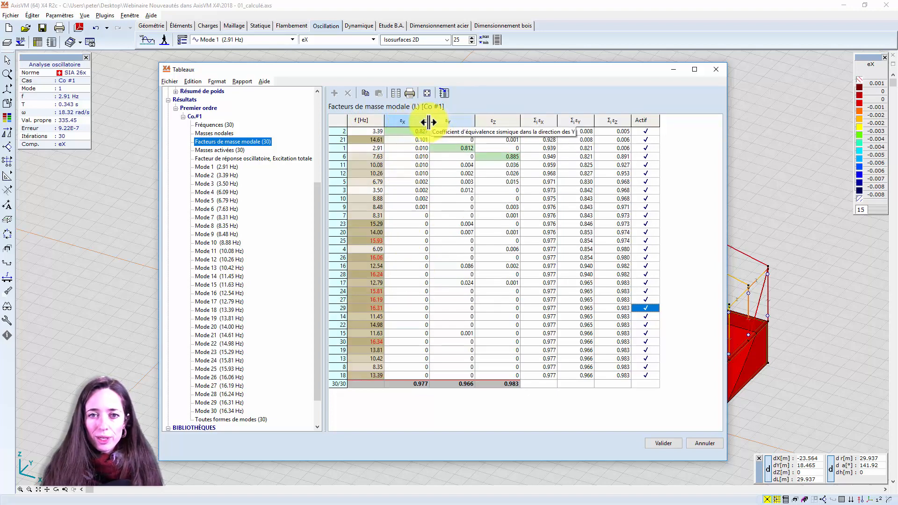
left_click(423, 122)
right_click(406, 122)
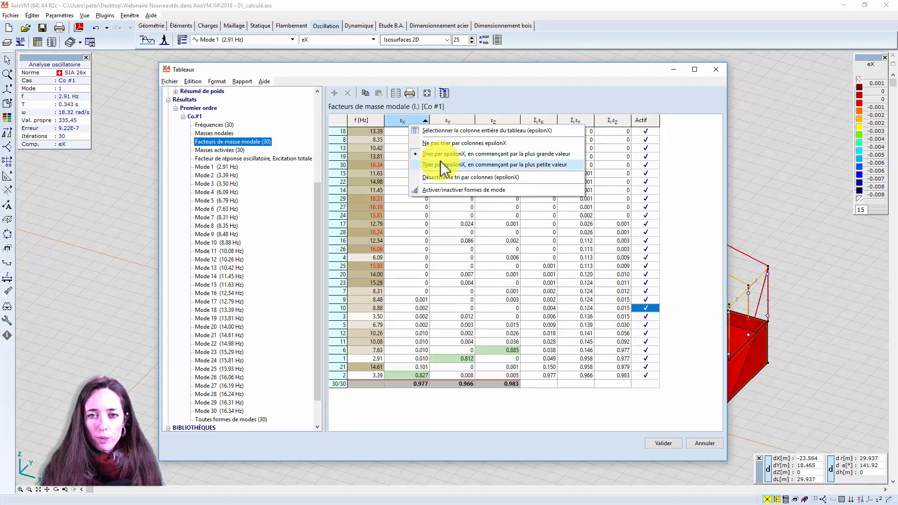
left_click(442, 165)
right_click(423, 127)
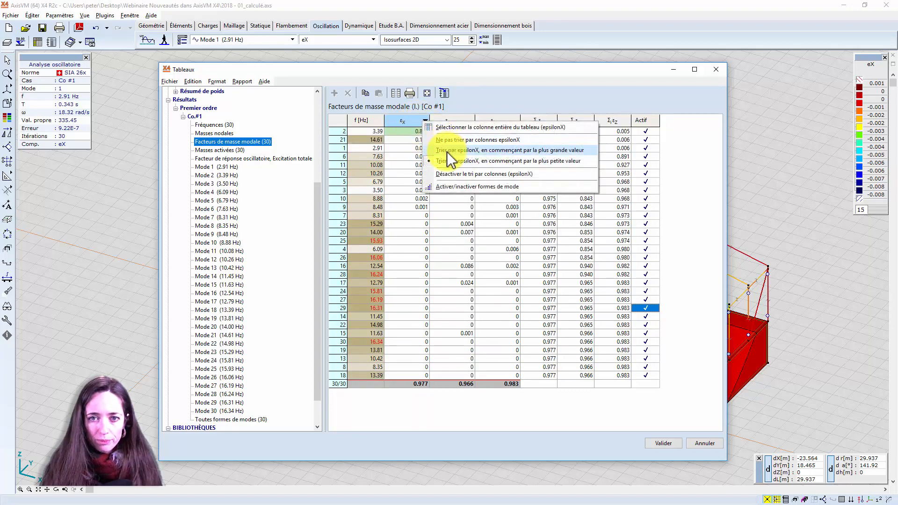
left_click(448, 151)
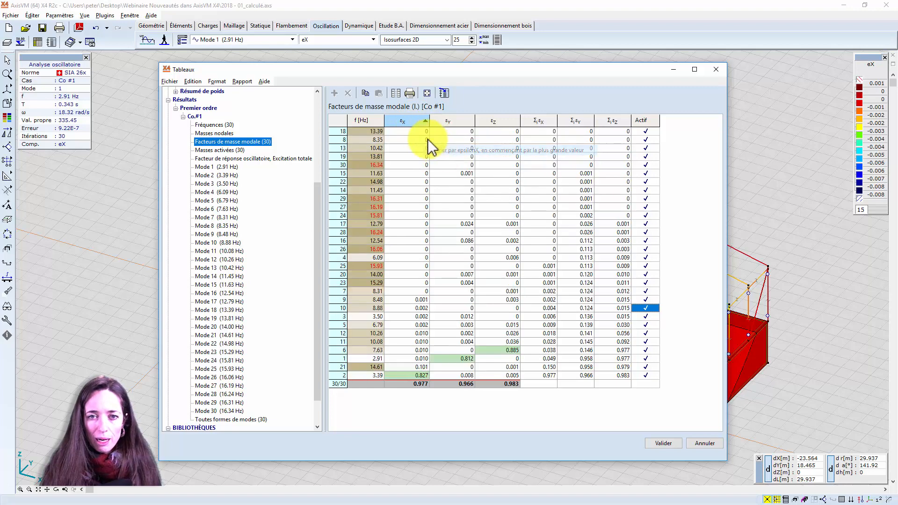
right_click(403, 124)
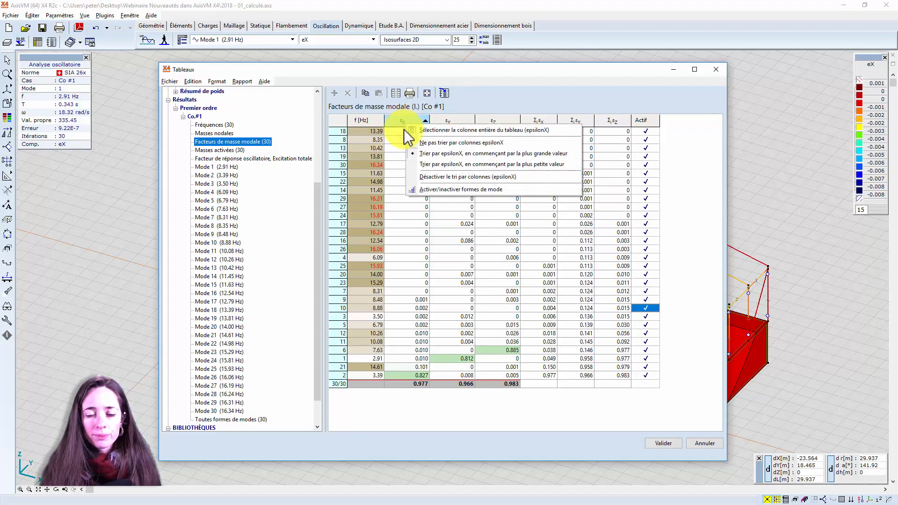
left_click(424, 143)
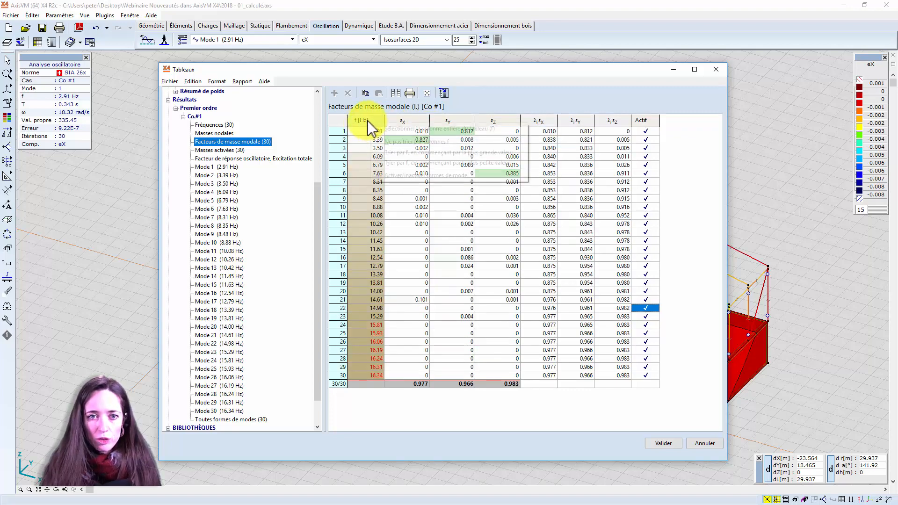
- Compare both sort orders for frequency f in the modal mass factors table, and check the sorting options for εZ
right_click(371, 124)
left_click(377, 156)
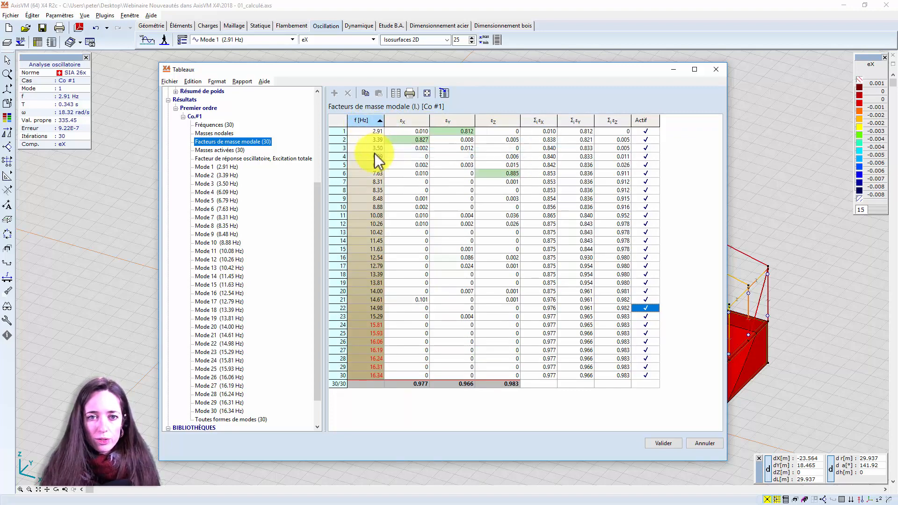
right_click(366, 122)
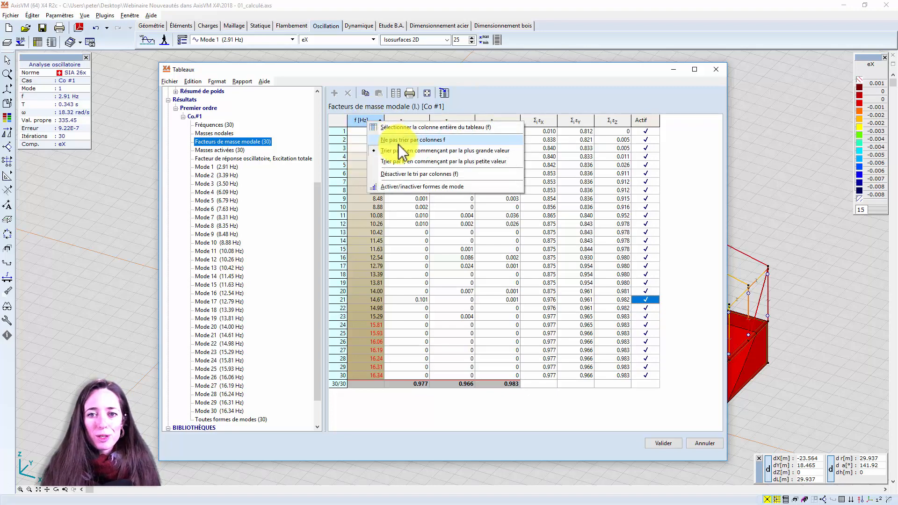
left_click(410, 152)
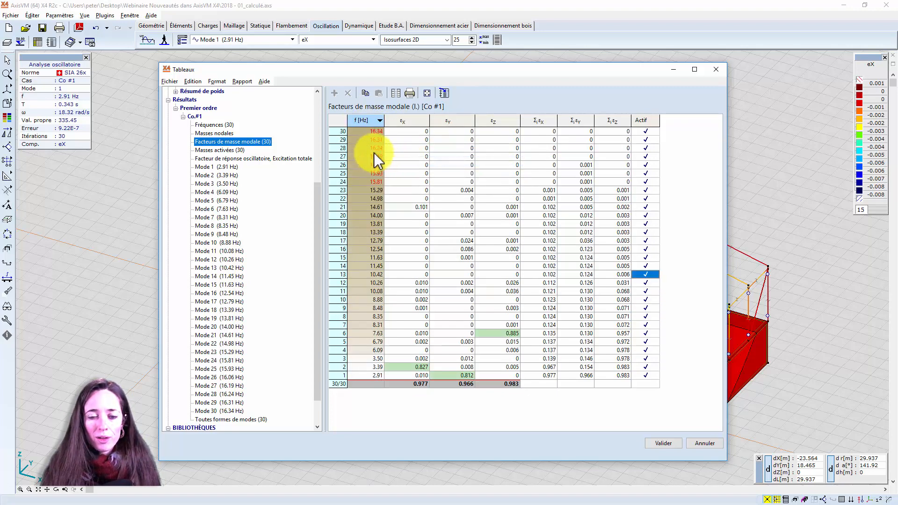
right_click(369, 117)
left_click(390, 146)
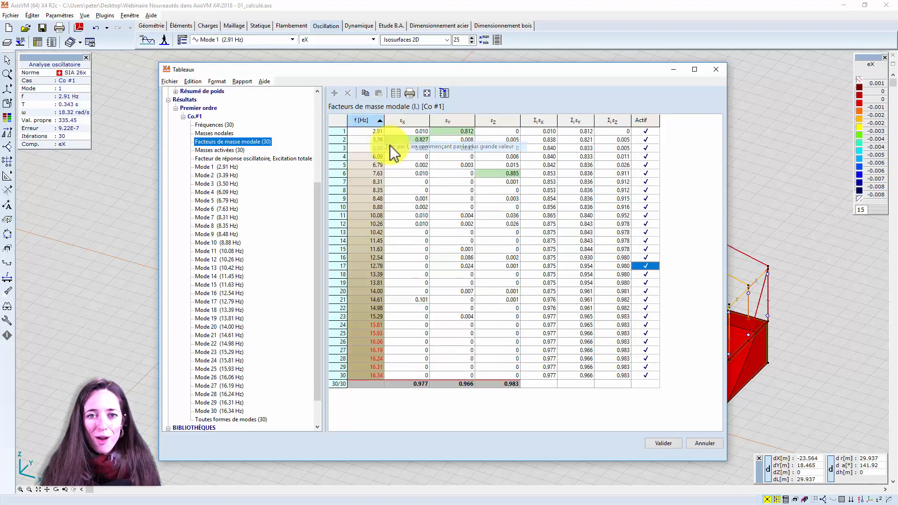
left_click(370, 131)
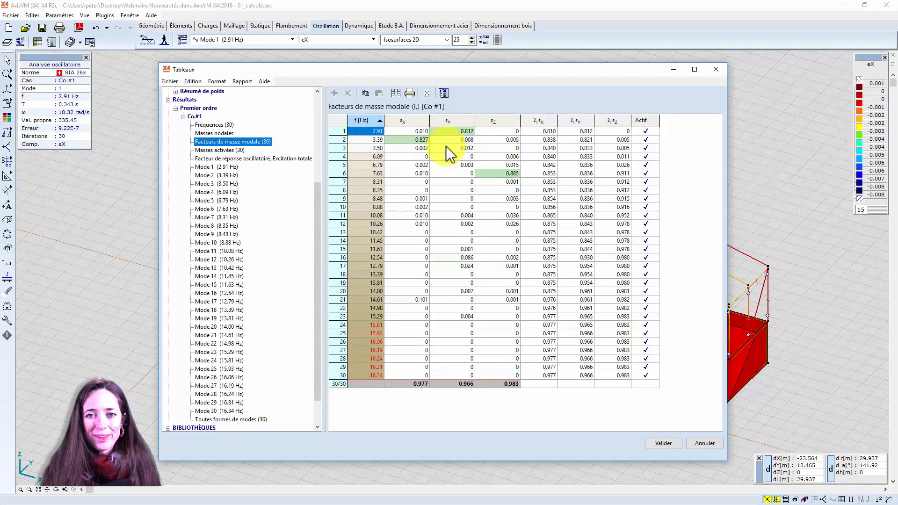
right_click(502, 122)
right_click(492, 125)
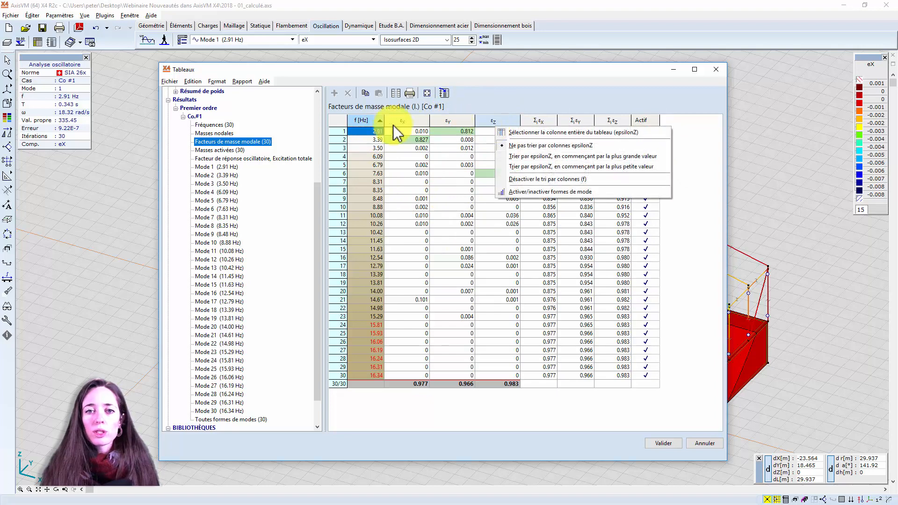
left_click(451, 108)
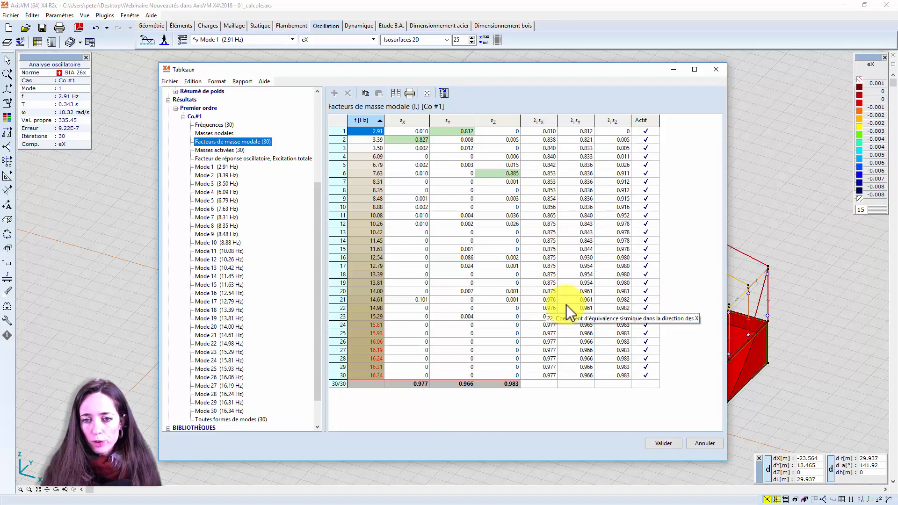
- Try deactivating modes 22 to 30 in the modal mass factors table, and close the table without keeping the changes
left_click(651, 309)
left_click(651, 316)
left_click(653, 325)
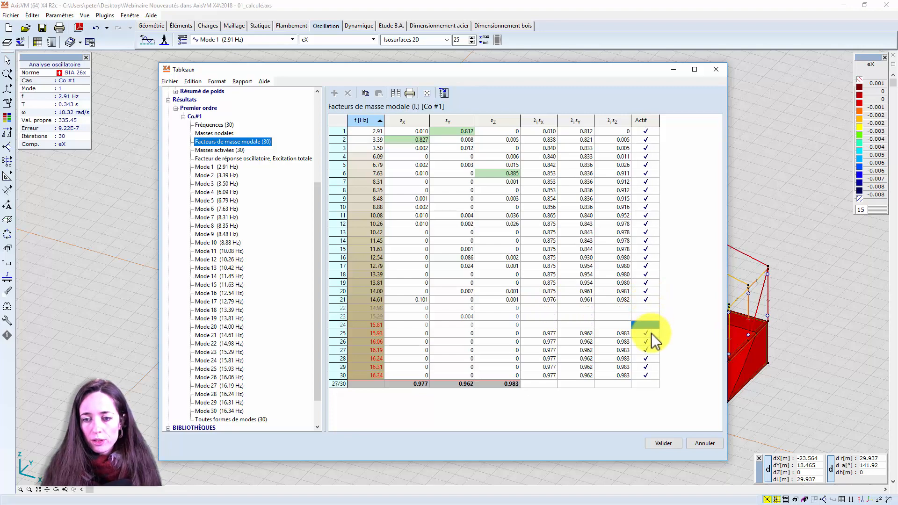
left_click(652, 334)
left_click(652, 342)
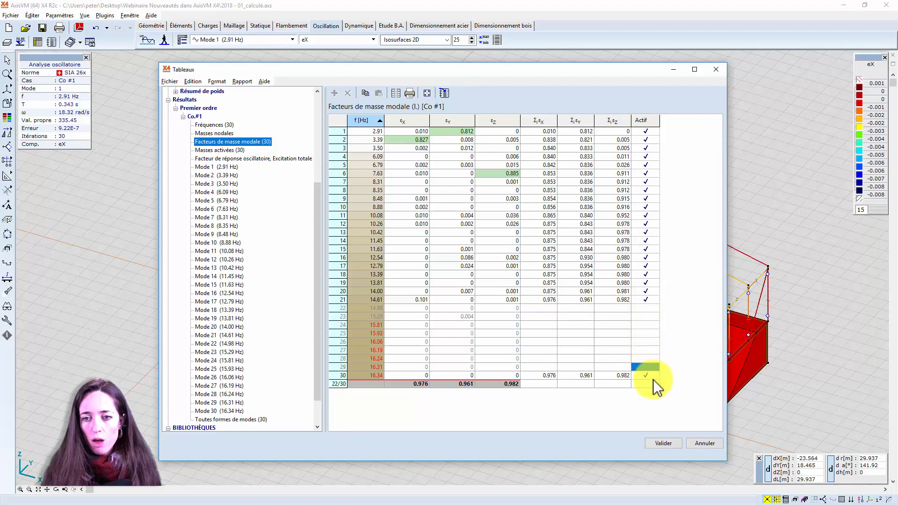
left_click(654, 376)
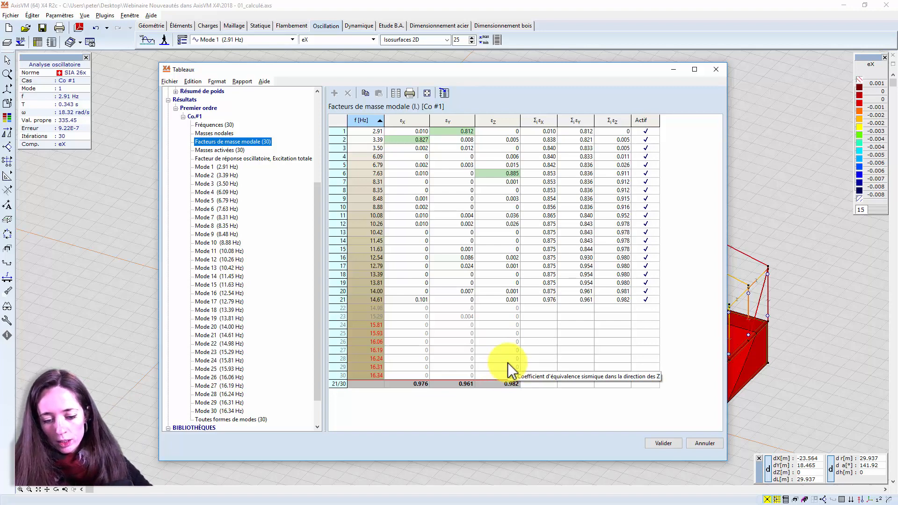
left_click(646, 375)
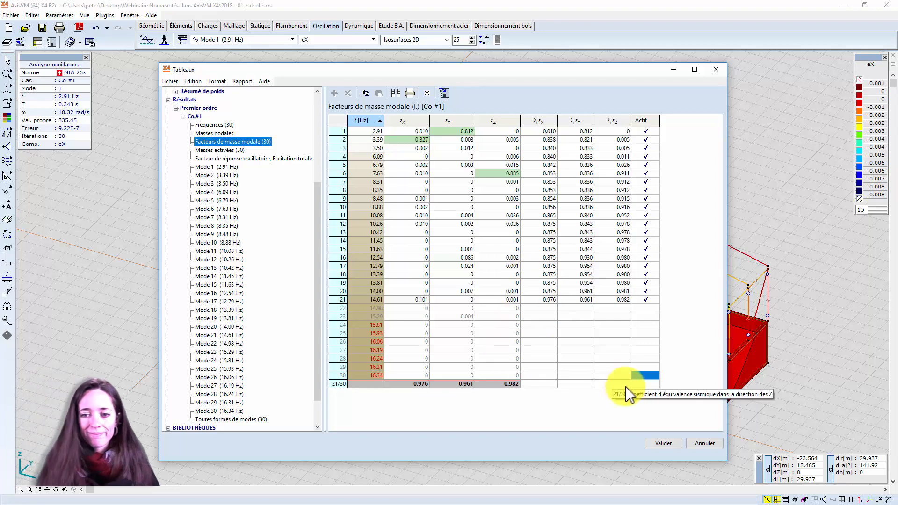
left_click(705, 444)
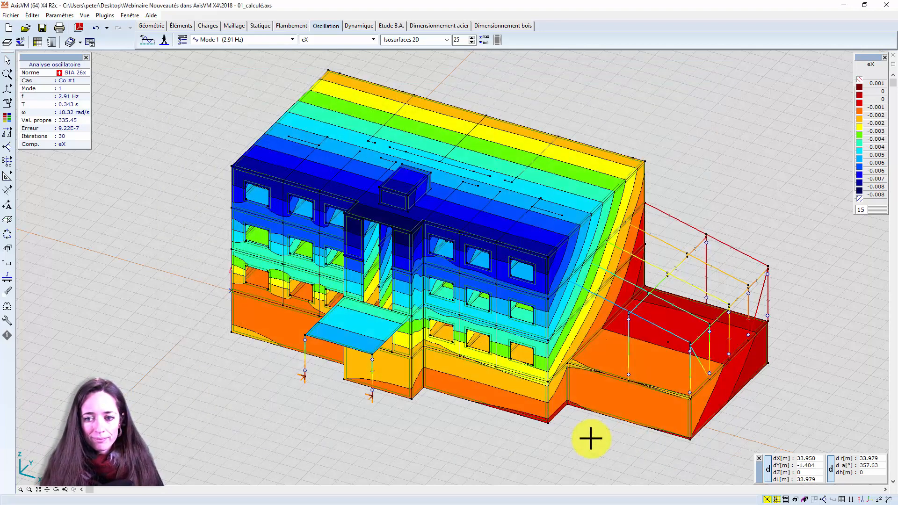
- Switch to the static results and display the beam internal moment My for the Critique Mini,Max. envelope
middle_click_drag(394, 287, 301, 74)
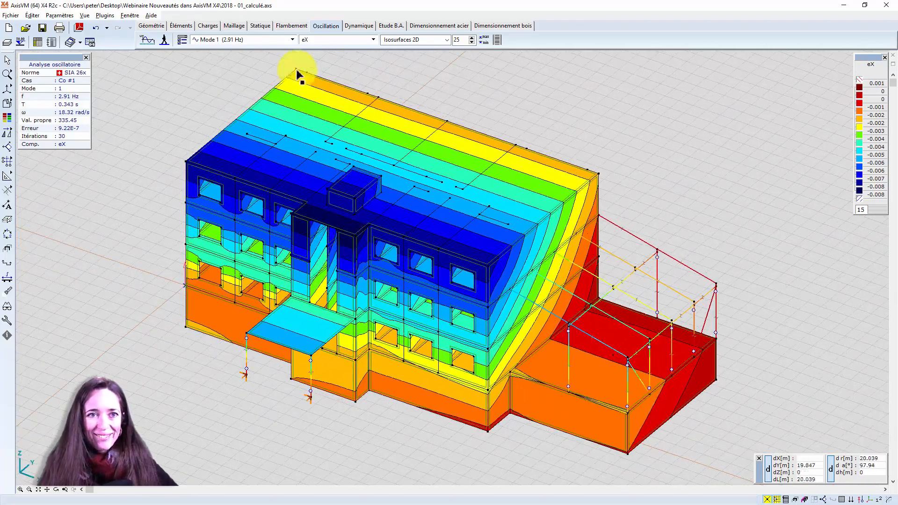
left_click(261, 26)
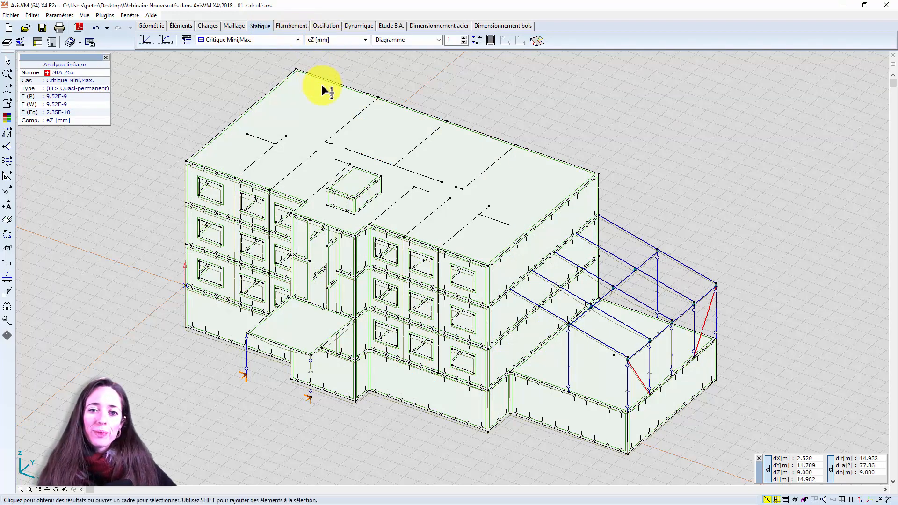
left_click(323, 39)
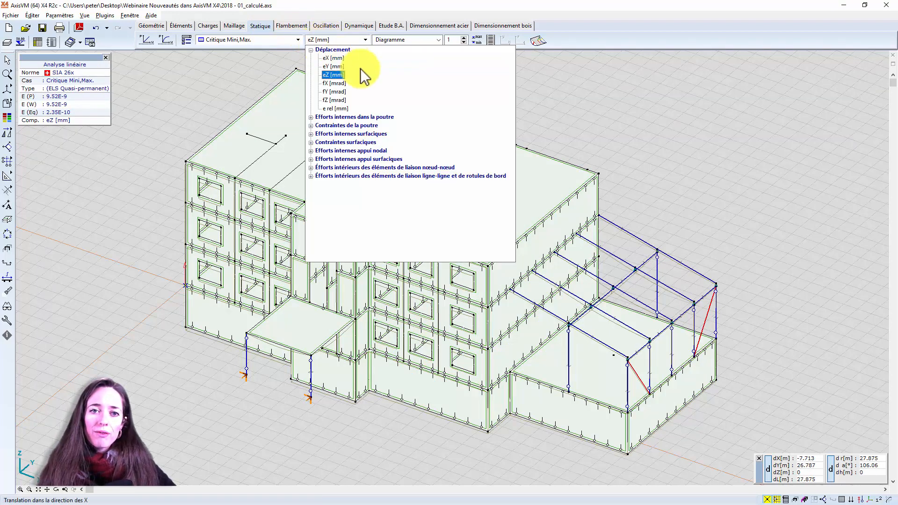
left_click(355, 117)
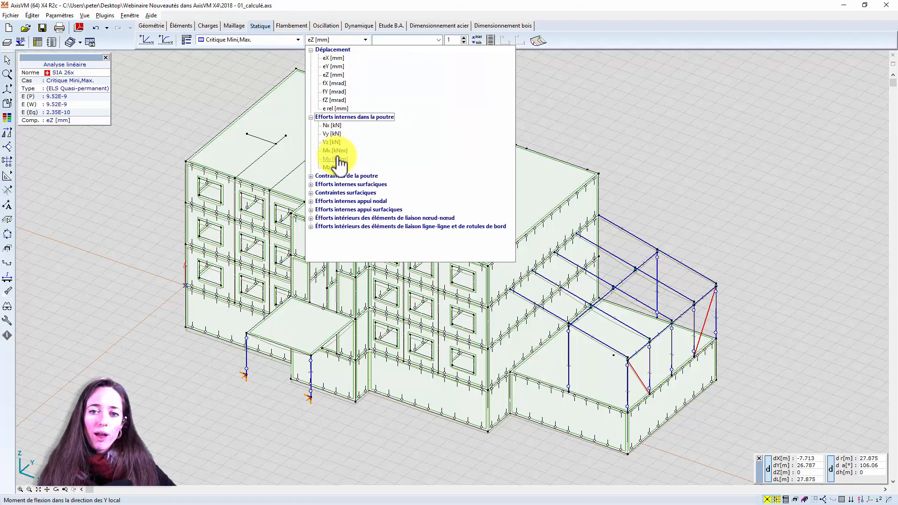
left_click(335, 159)
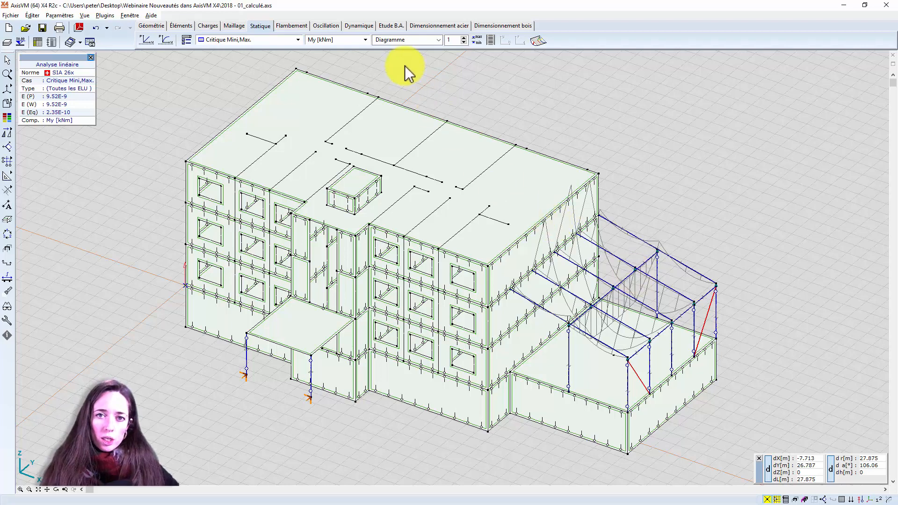
- Display the My moments as a filled diagram (Diagramme plein) and move the colour legend closer to the model
left_click(402, 40)
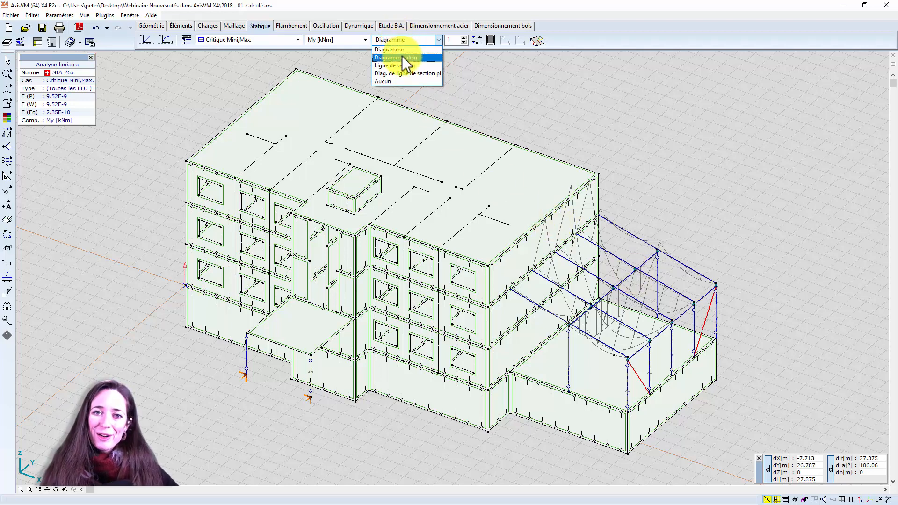
left_click(403, 57)
scroll(626, 251, "up", 1)
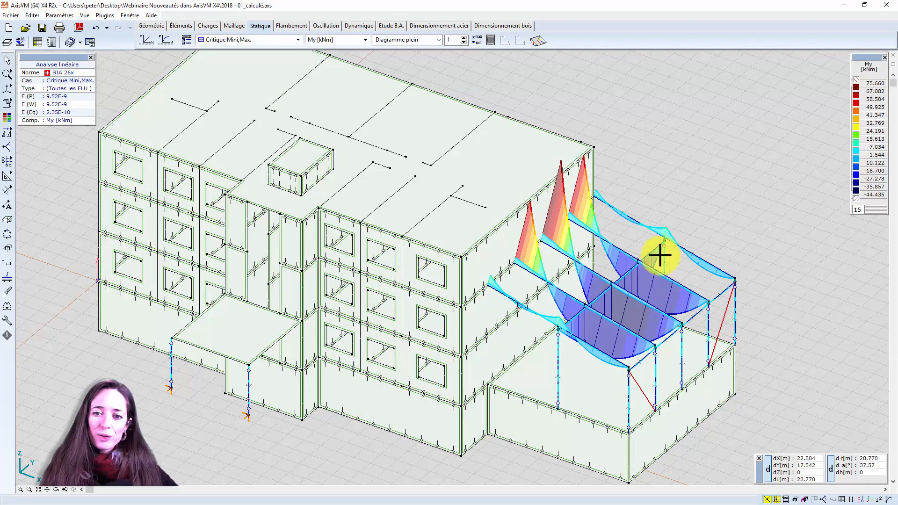
middle_click_drag(660, 255, 575, 257)
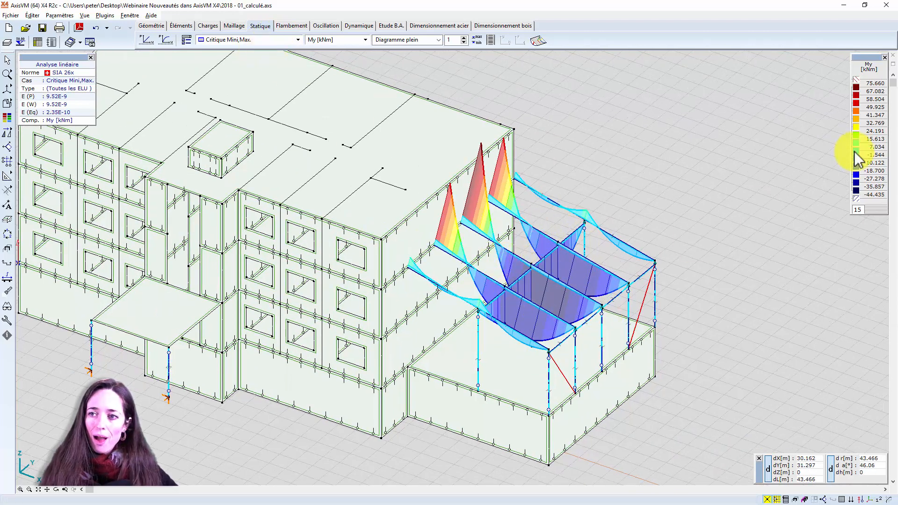
left_click_drag(863, 56, 817, 66)
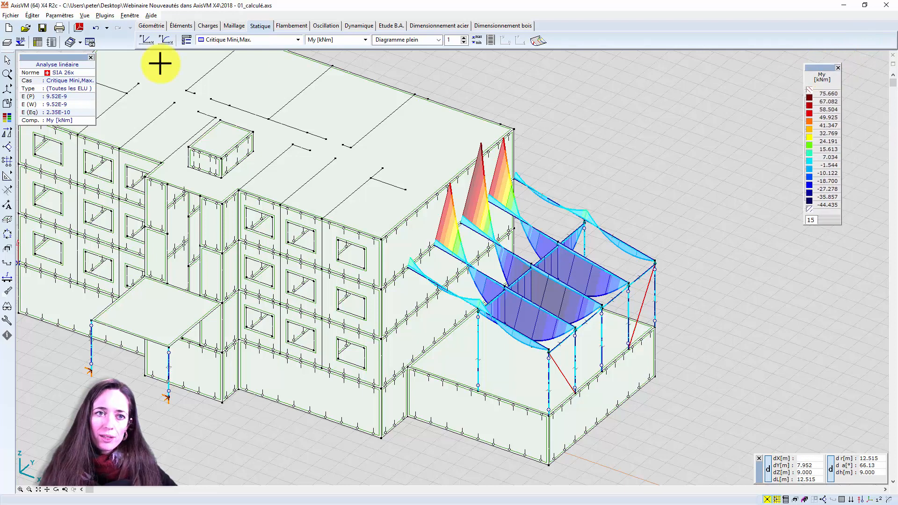
- Compare the My filled diagrams for the Critique Maximum and Critique Minimum envelopes, leaving Critique Minimum displayed
left_click(235, 40)
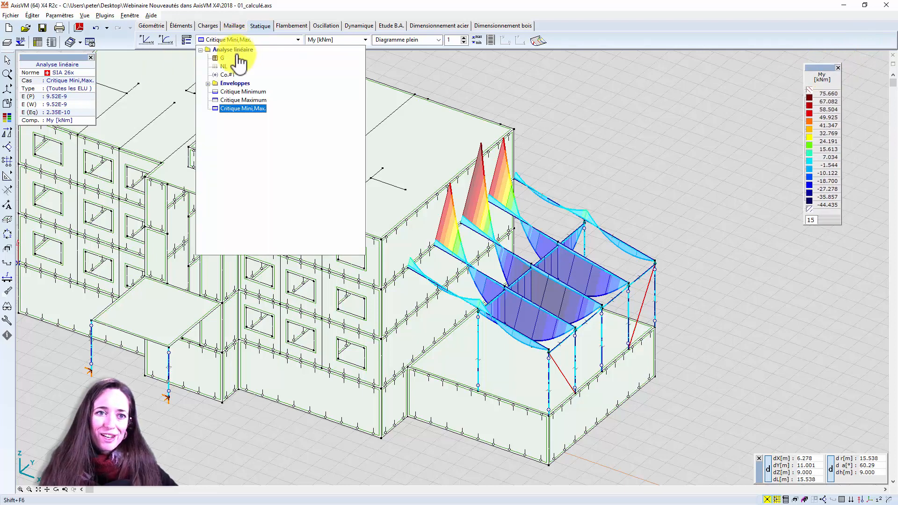
left_click(244, 99)
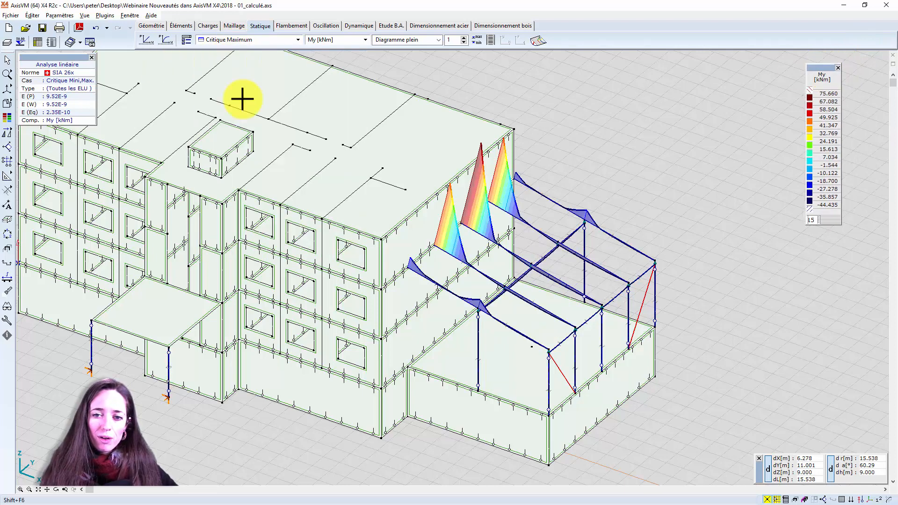
left_click(244, 41)
left_click(242, 94)
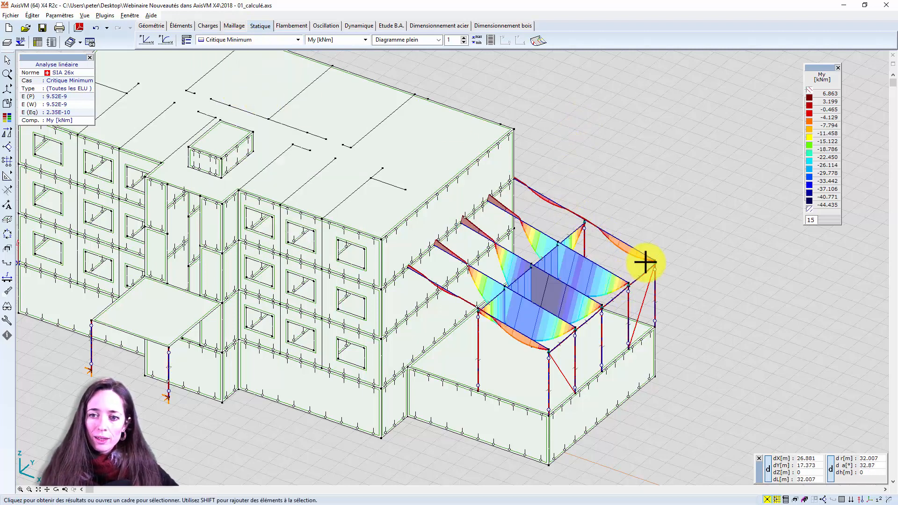
scroll(646, 262, "up", 1)
scroll(609, 277, "up", 2)
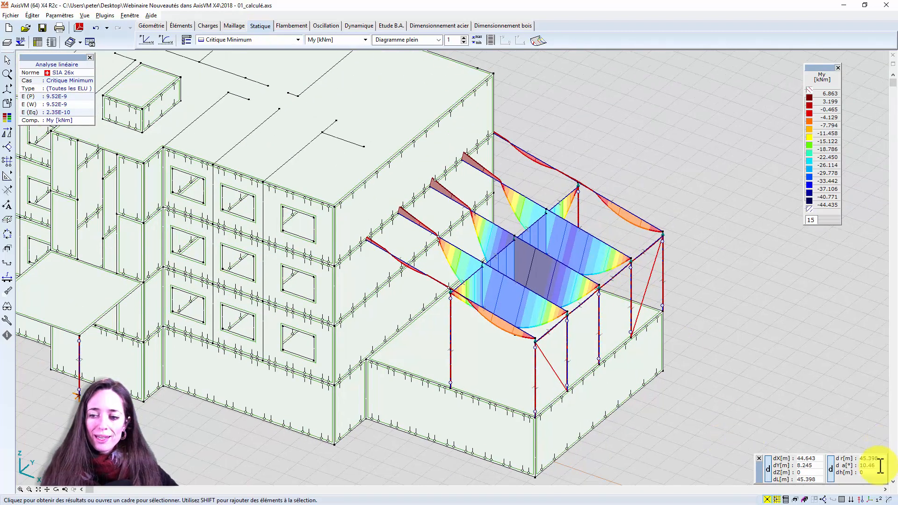
- Write the My result values on lines and enable the option preventing overlapping annotations (Empêcher le recoupement d'annotations)
left_click(880, 500)
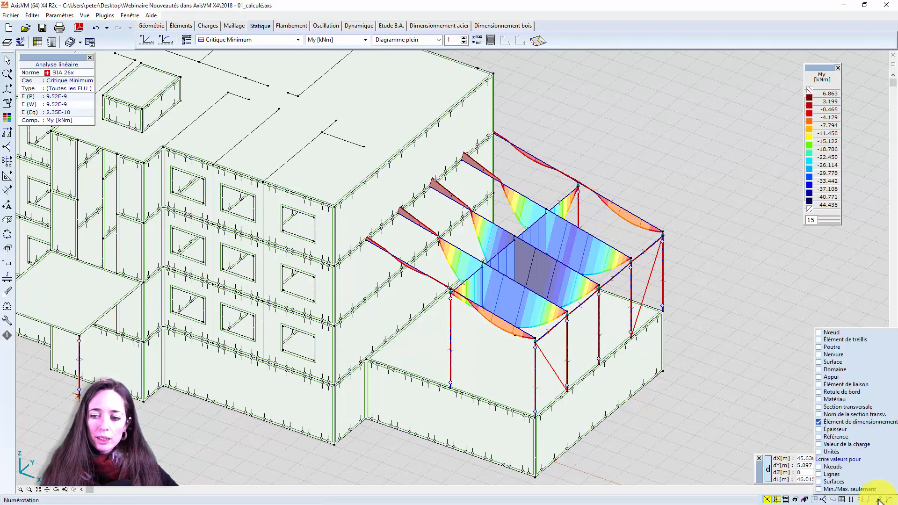
left_click(833, 475)
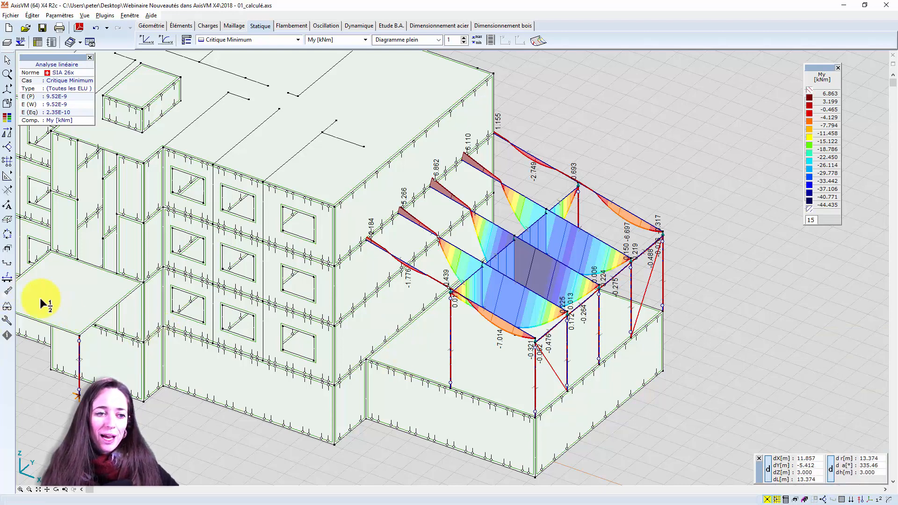
left_click(7, 307)
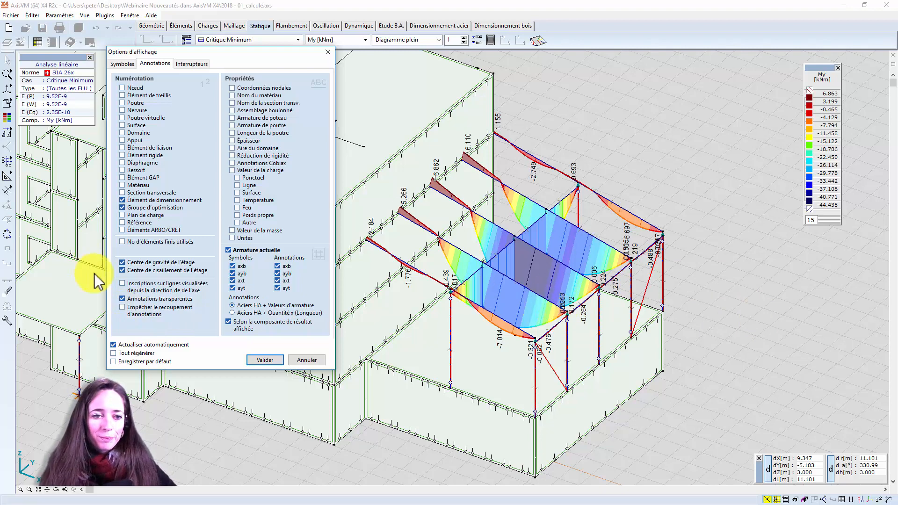
left_click(122, 308)
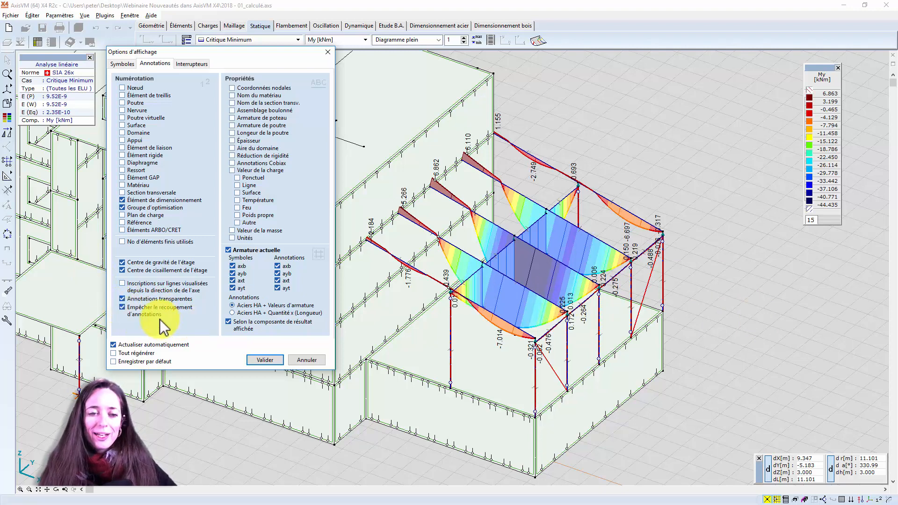
left_click(265, 360)
- Start a new virtual beam (poutre virtuelle) named A
scroll(547, 315, "up", 3)
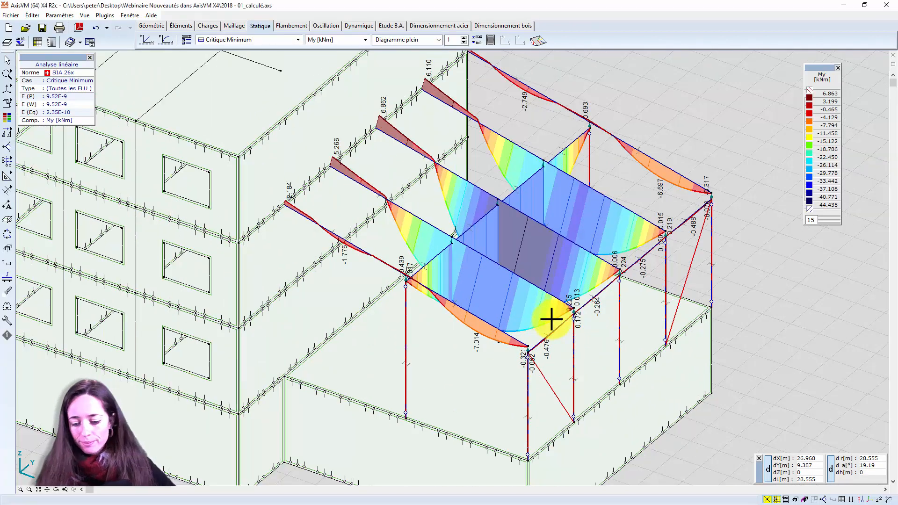
scroll(552, 320, "down", 3)
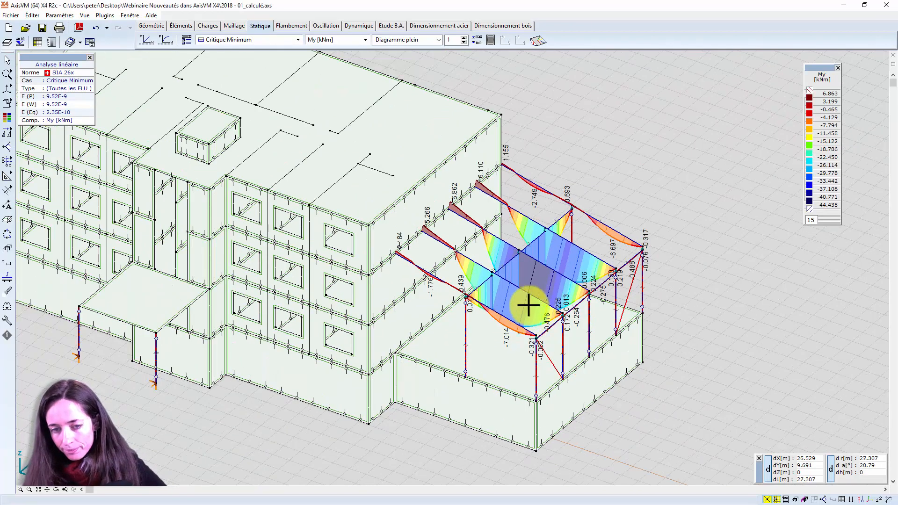
middle_click_drag(528, 305, 435, 303, "alt")
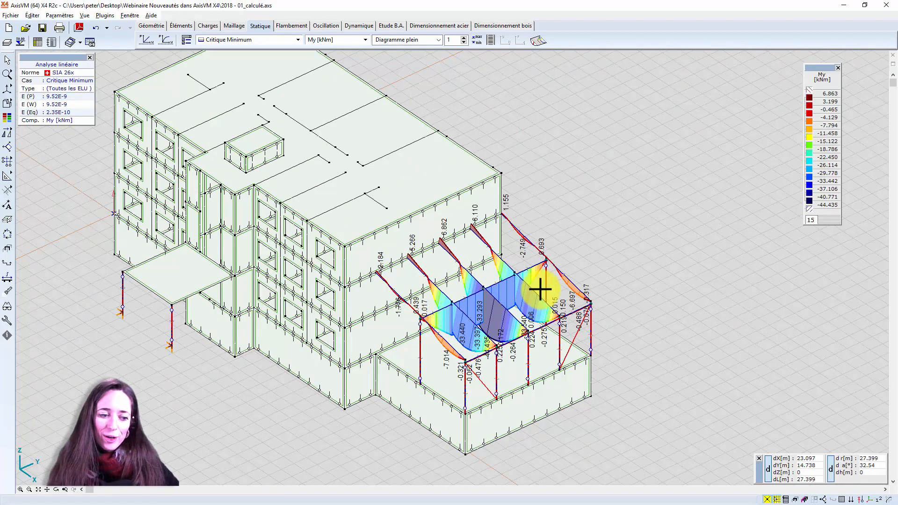
middle_click_drag(580, 259, 417, 233, "alt")
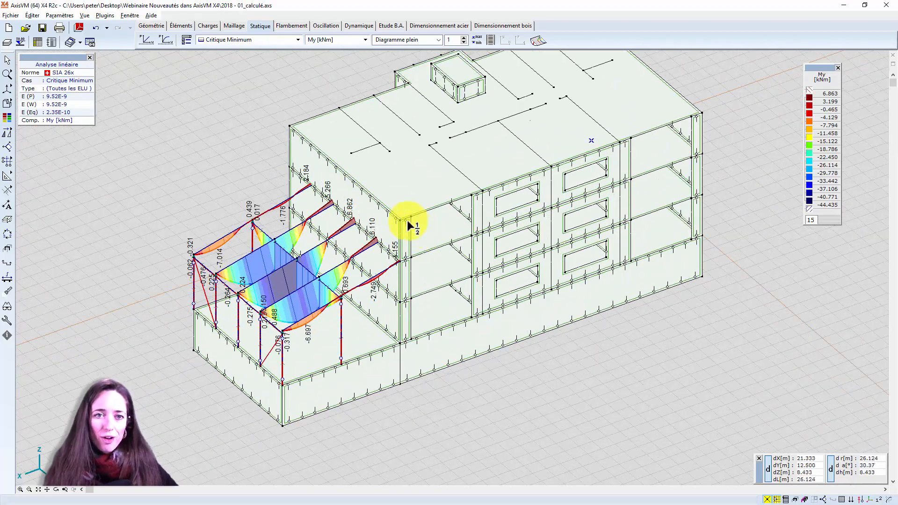
scroll(297, 253, "up", 2)
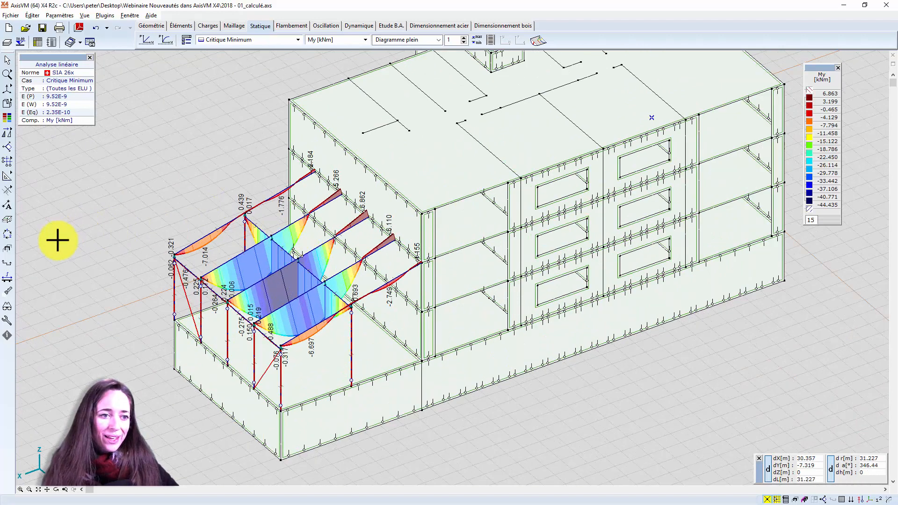
left_click(10, 279)
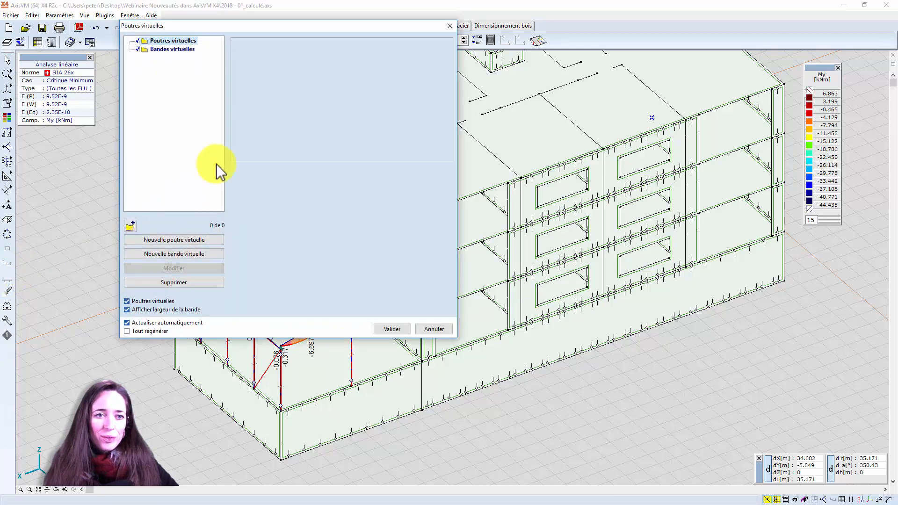
left_click(152, 240)
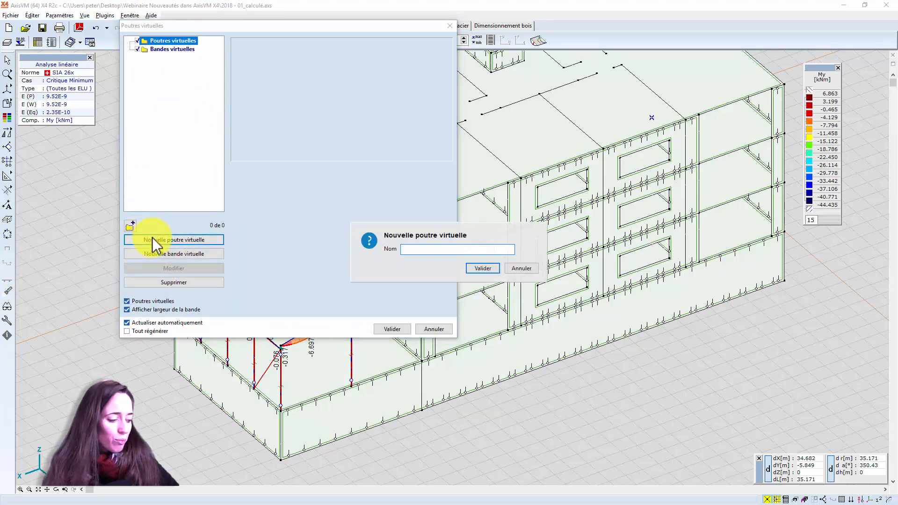
type("as")
left_click(491, 266)
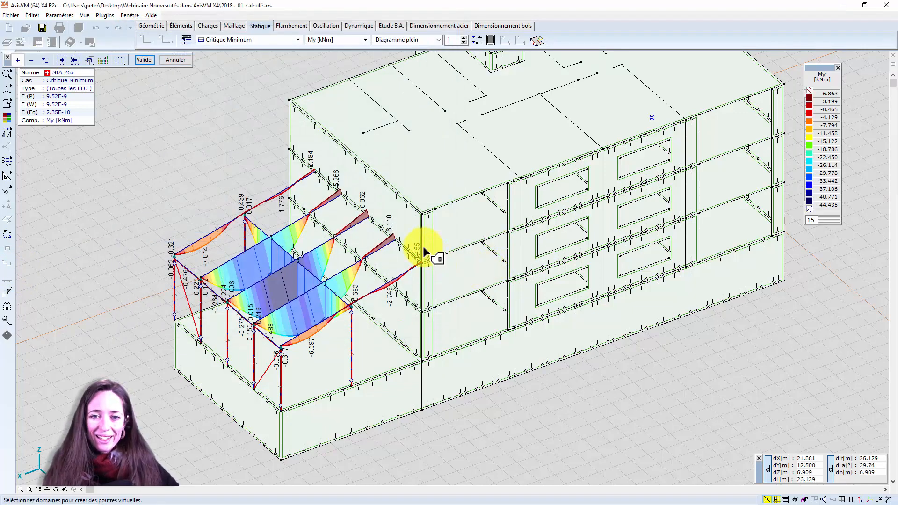
- Assign the three stacked narrow wall domains at the building corner beside the canopy to the virtual beam, with Ligne des centres as reduction axis
left_click(426, 270)
left_click(425, 282)
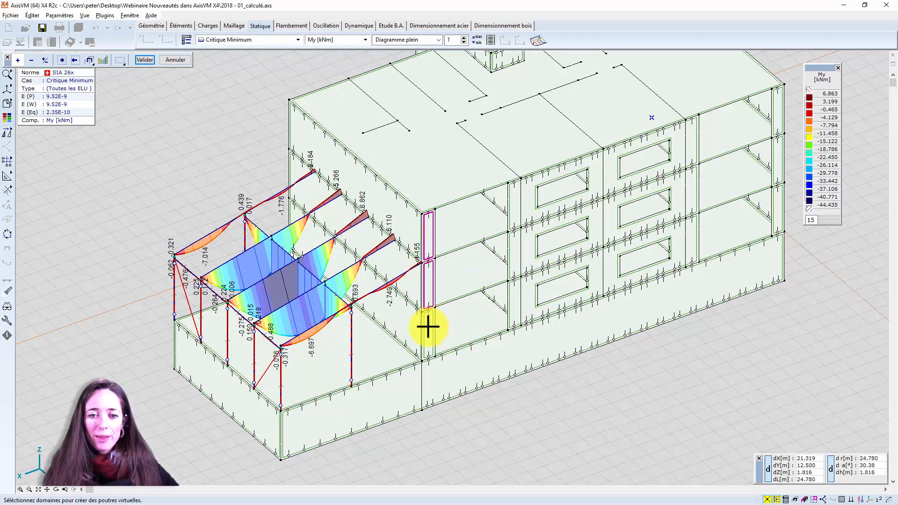
left_click(145, 60)
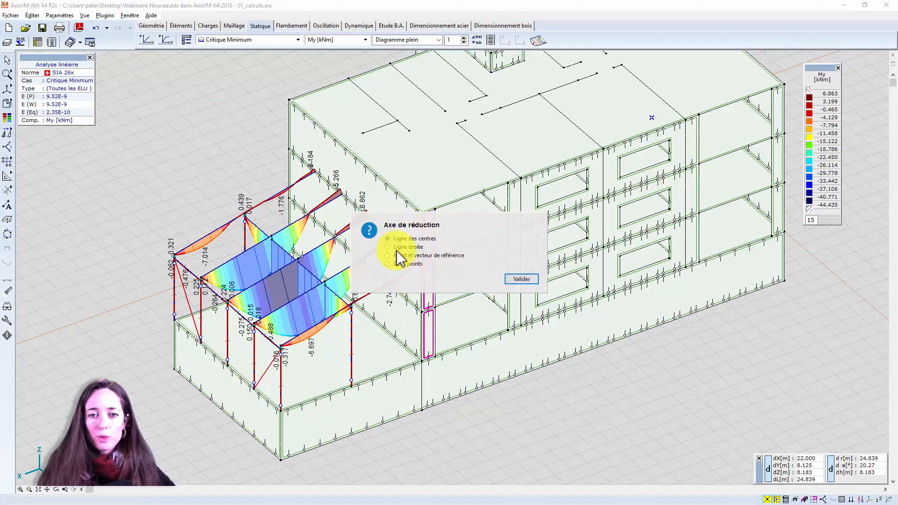
left_click(520, 278)
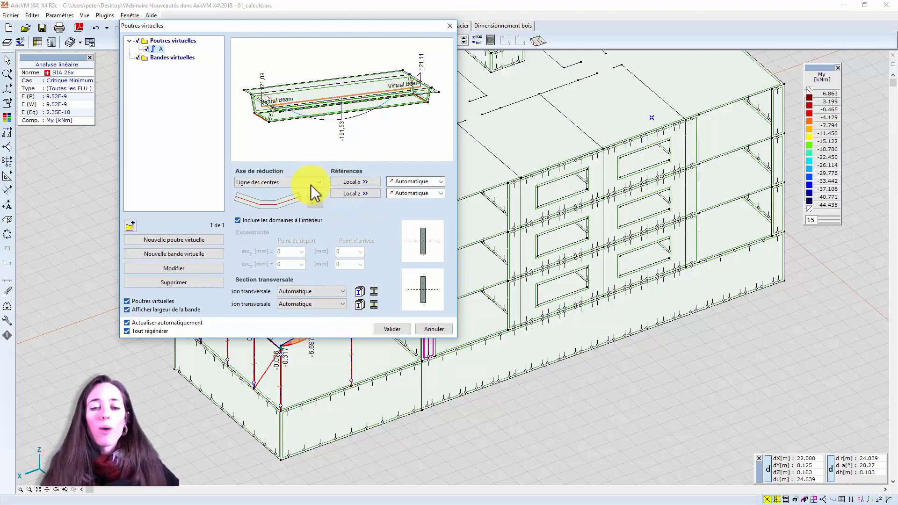
- Review the virtual beam's reduction axis options, keep Ligne des centres with automatic references and cross-sections, and accept the definition
left_click(284, 182)
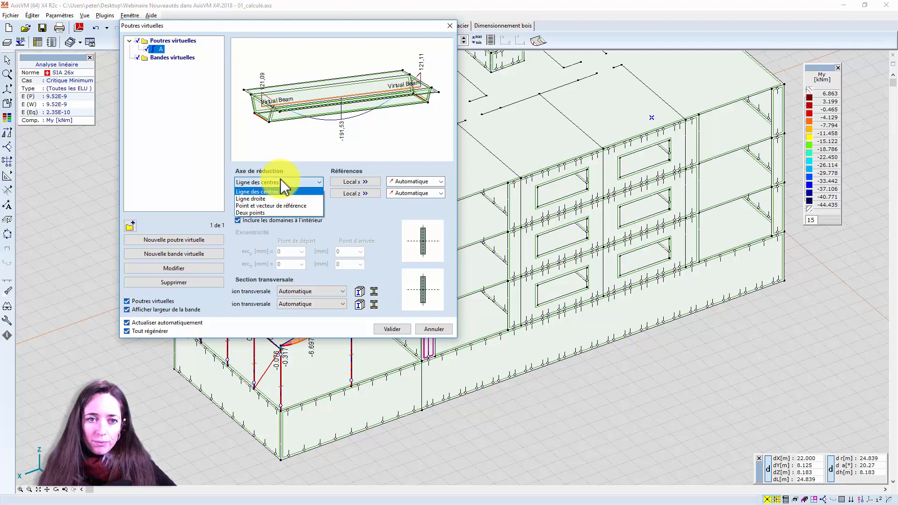
left_click(281, 181)
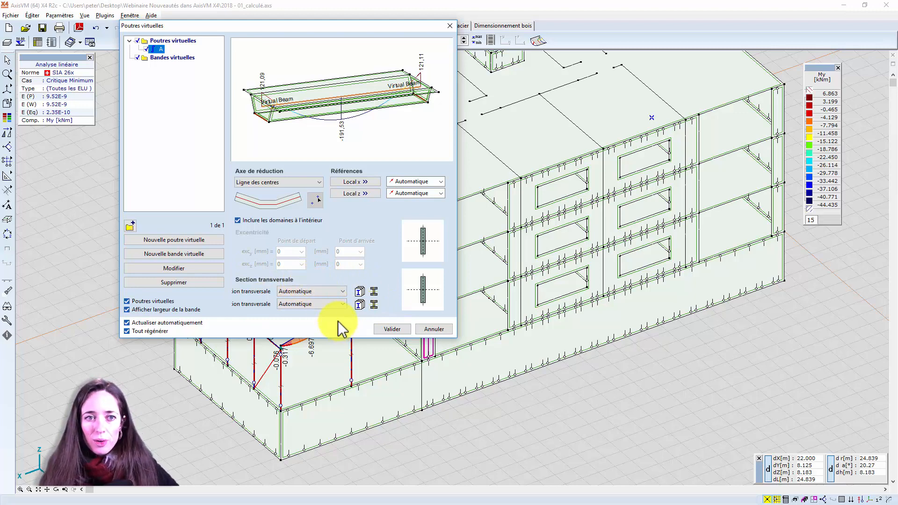
left_click(191, 196)
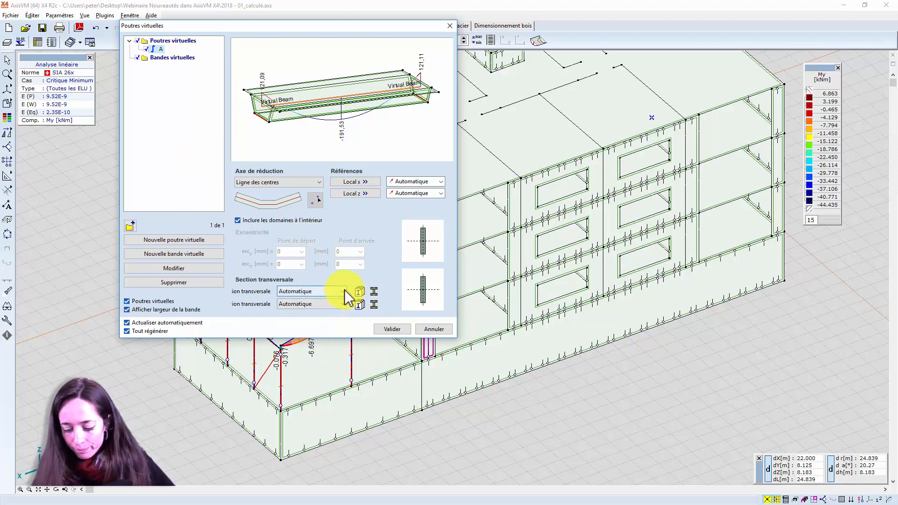
left_click(395, 330)
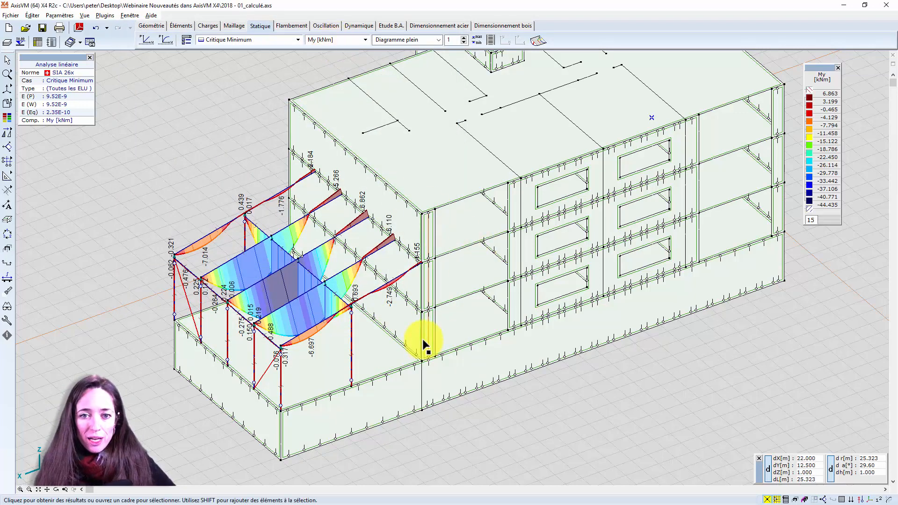
- Display the virtual beam's internal moment My for the Critique Maximum envelope
left_click(339, 40)
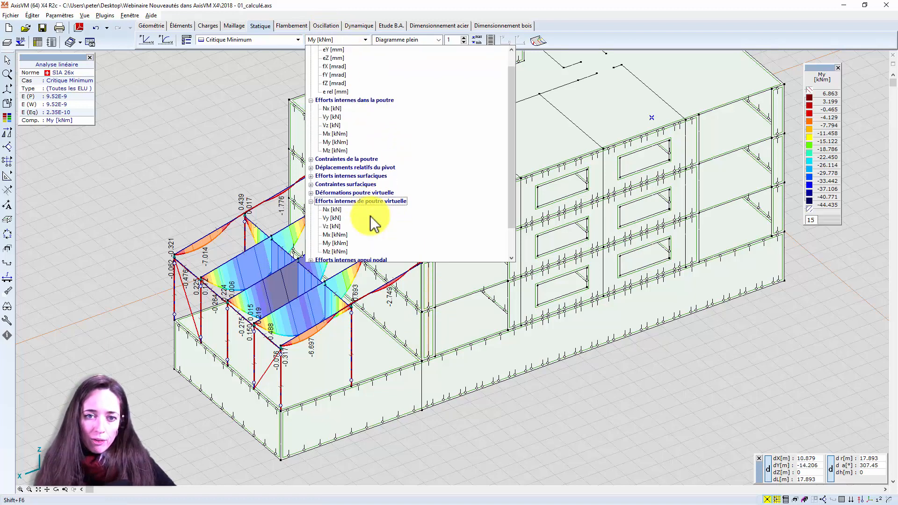
left_click(372, 218)
left_click(341, 244)
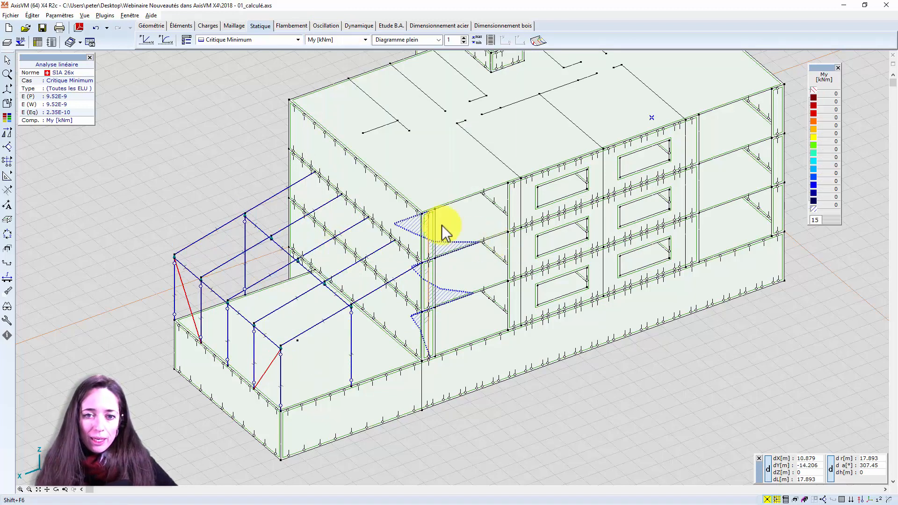
left_click(257, 39)
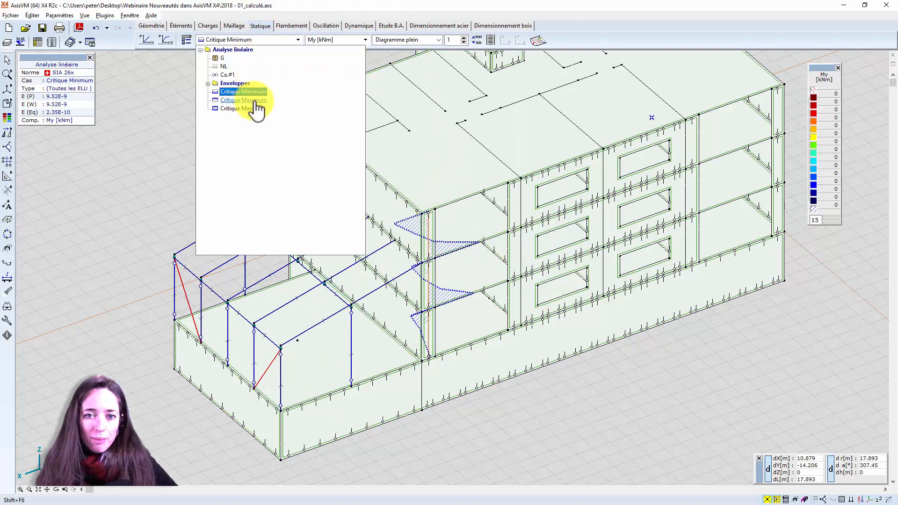
left_click(253, 90)
scroll(444, 252, "up", 3)
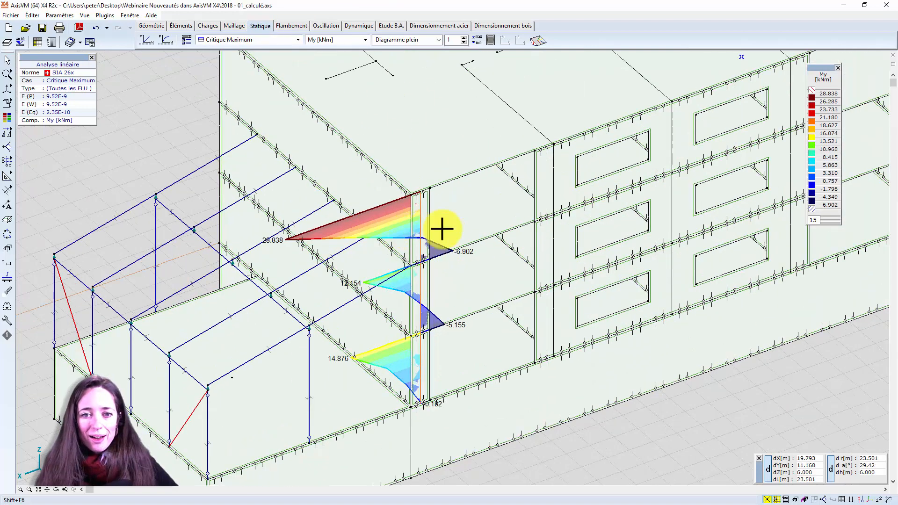
- Show the model in wireframe and examine the internal force diagrams of virtual beam A along its height
left_click(7, 107)
left_click(23, 106)
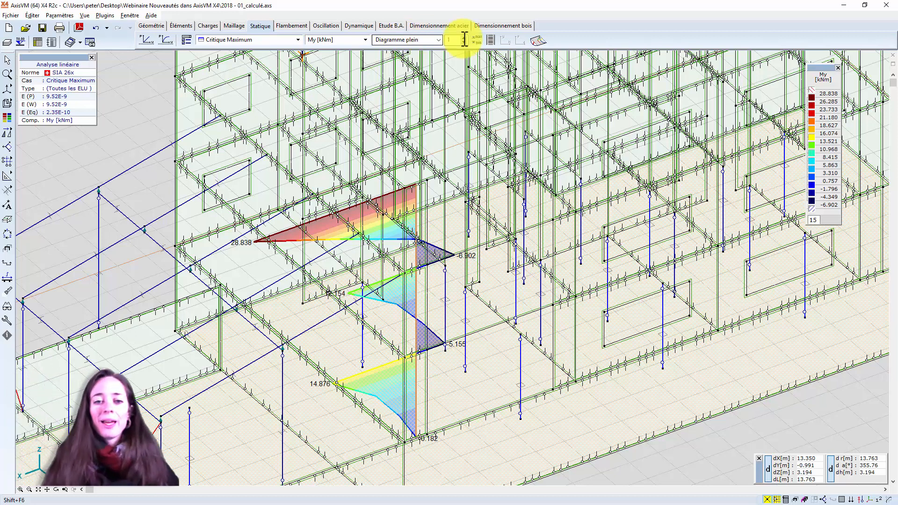
left_click(416, 224)
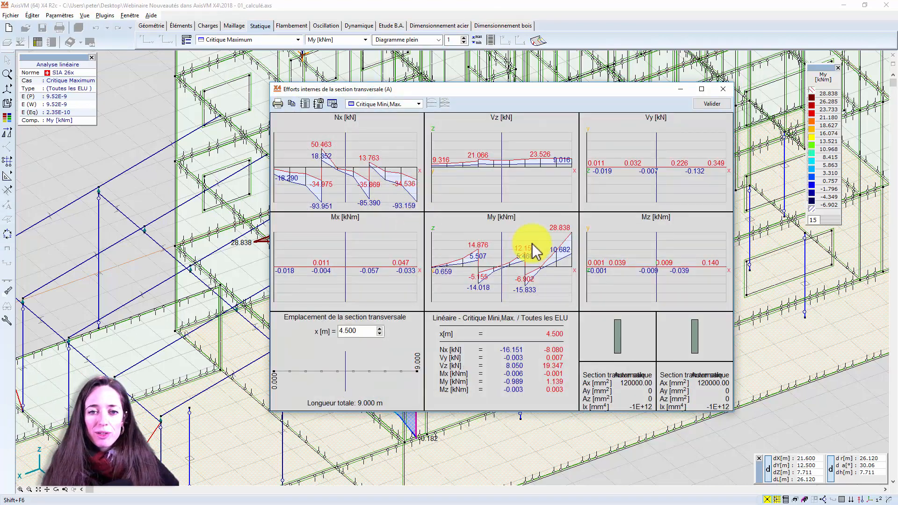
left_click_drag(477, 95, 633, 105)
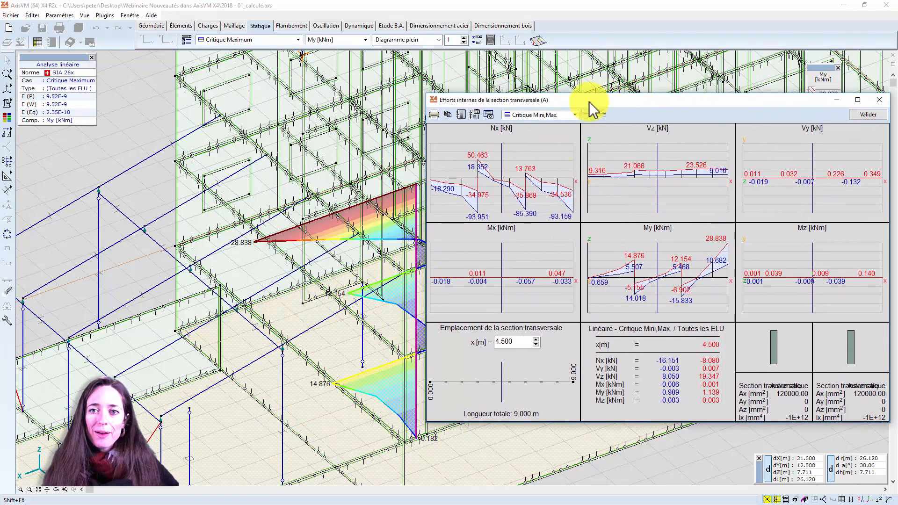
left_click_drag(563, 104, 435, 106)
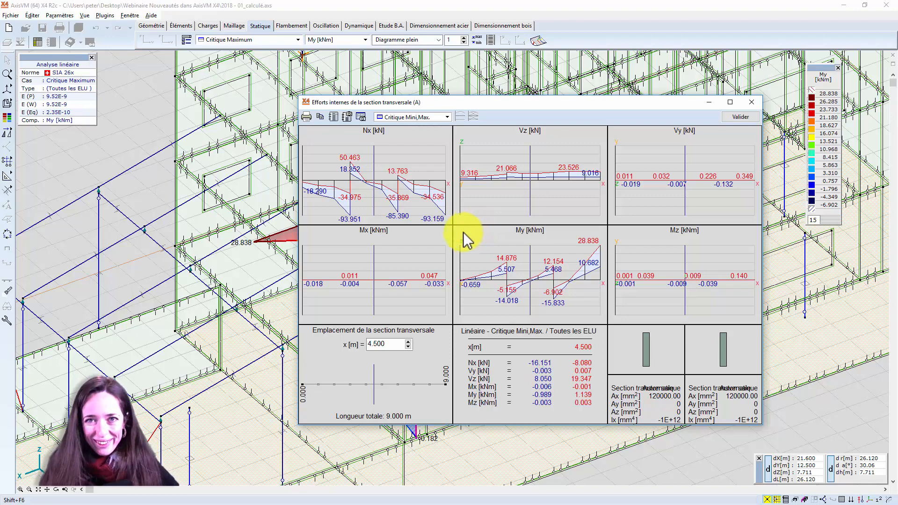
left_click(741, 116)
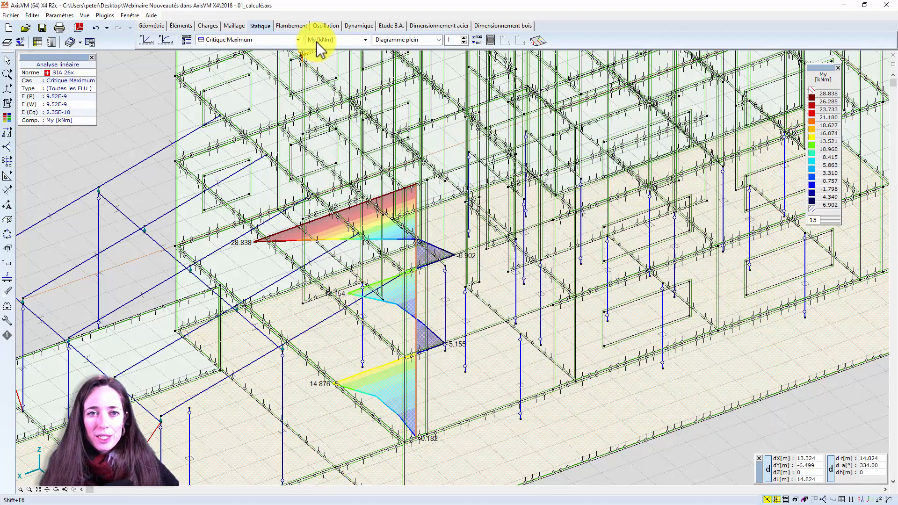
- Display the virtual beam deformation component ey
left_click(325, 40)
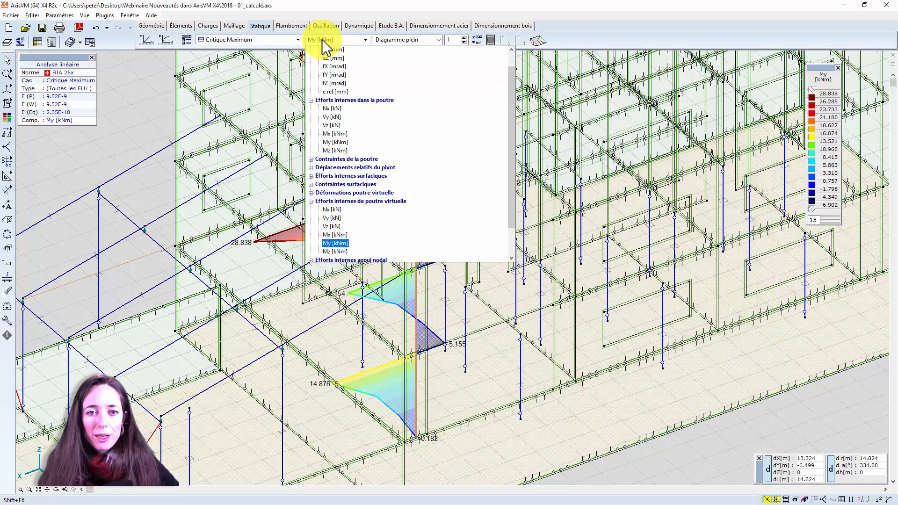
left_click(311, 193)
left_click(335, 210)
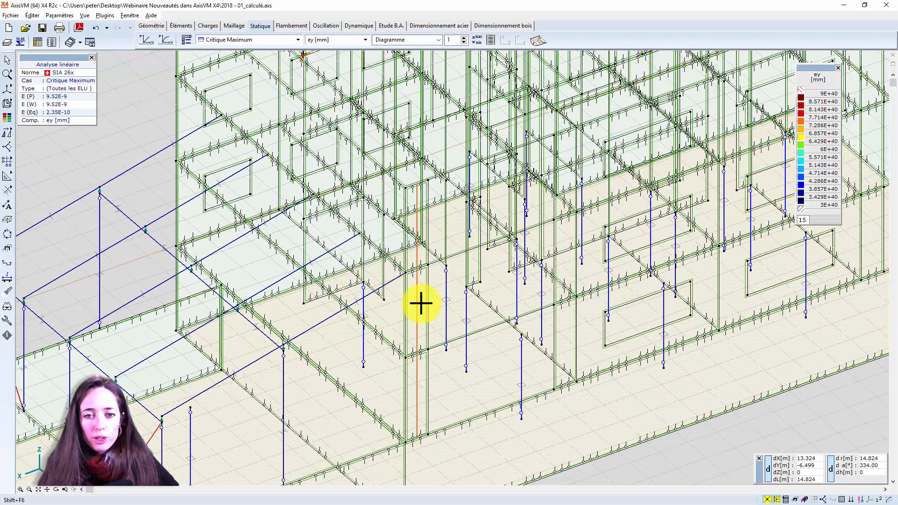
- Return the model to hidden-line display and examine the cross-section displacement diagrams of virtual beam A
scroll(412, 204, "up", 1)
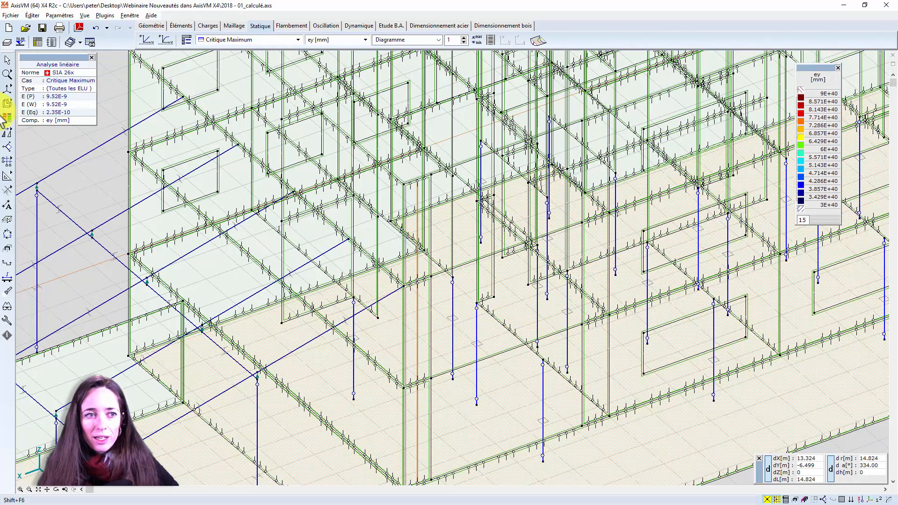
mouse_move(6, 104)
left_click(40, 106)
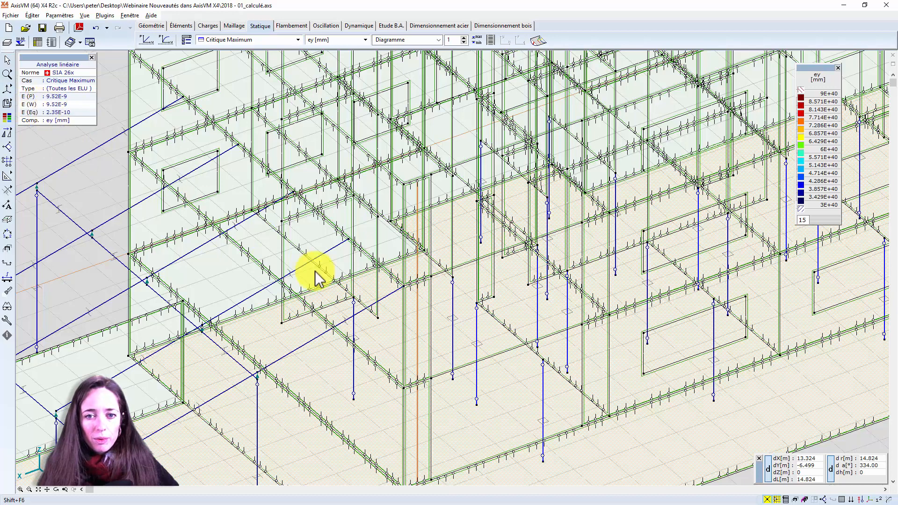
left_click(417, 316)
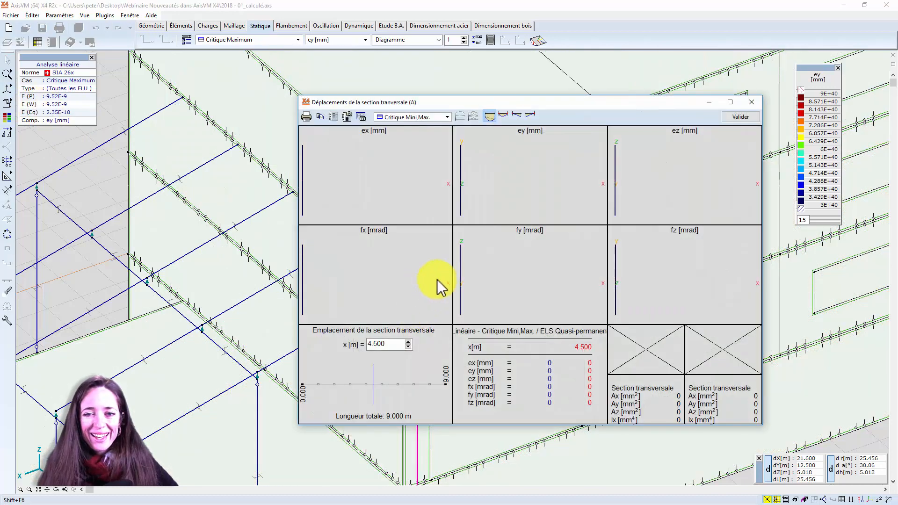
left_click(743, 120)
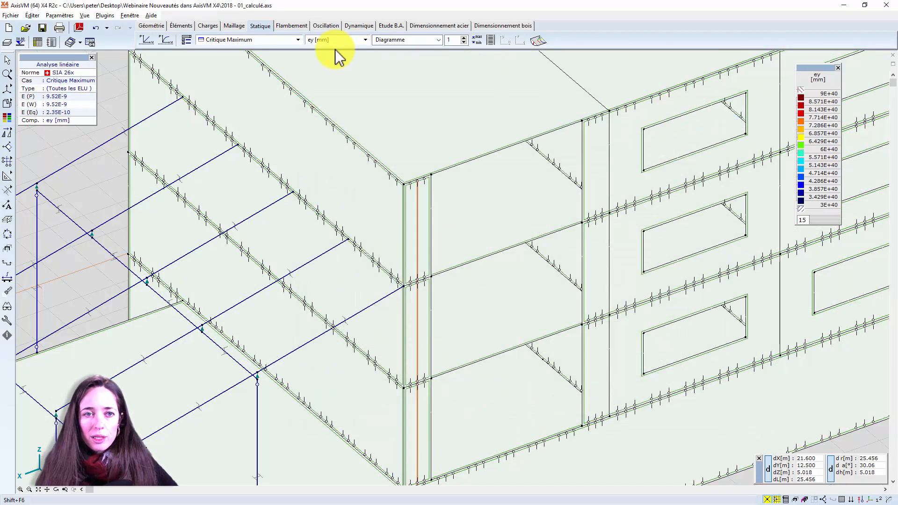
- Display deformation ex for the Critique Minimum envelope and examine the cross-section displacement diagrams of virtual beam A
left_click(275, 40)
left_click(253, 92)
left_click(341, 40)
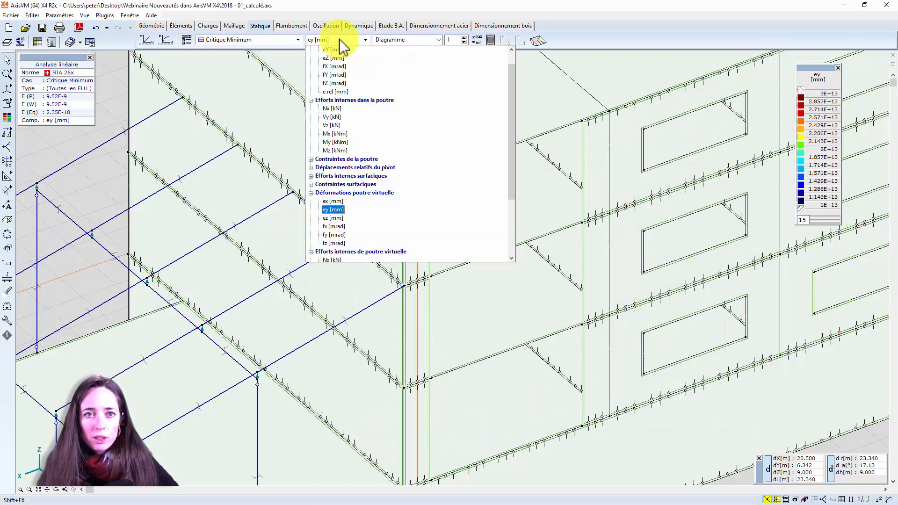
left_click(333, 199)
left_click(417, 247)
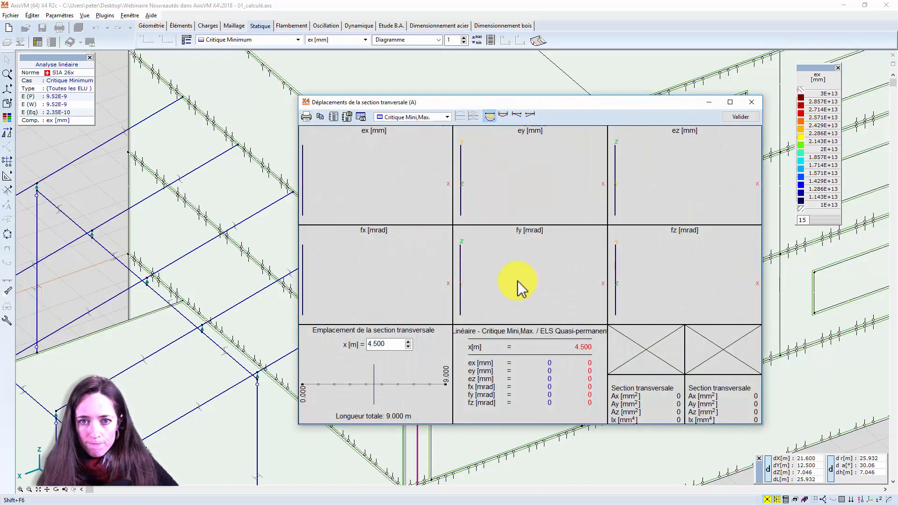
left_click(740, 118)
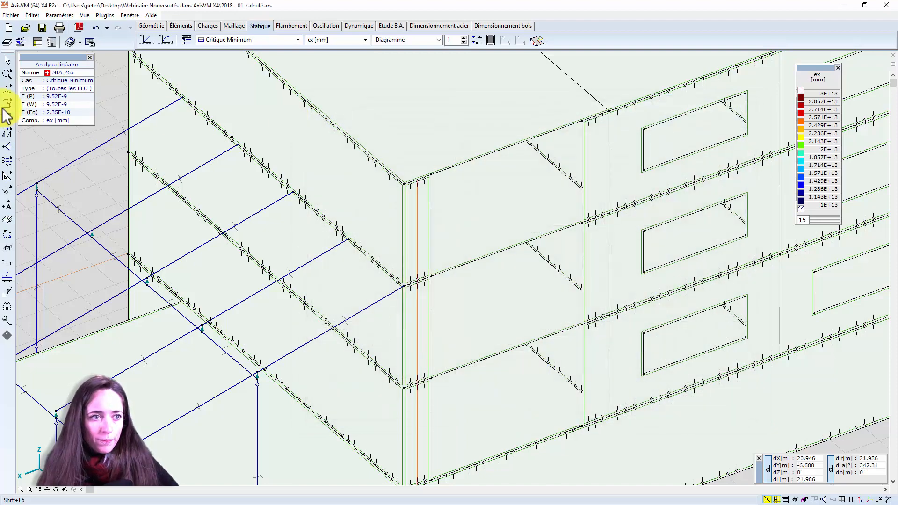
- Show the model in wireframe and check virtual beam A's cross-section displacement diagrams again
left_click(24, 105)
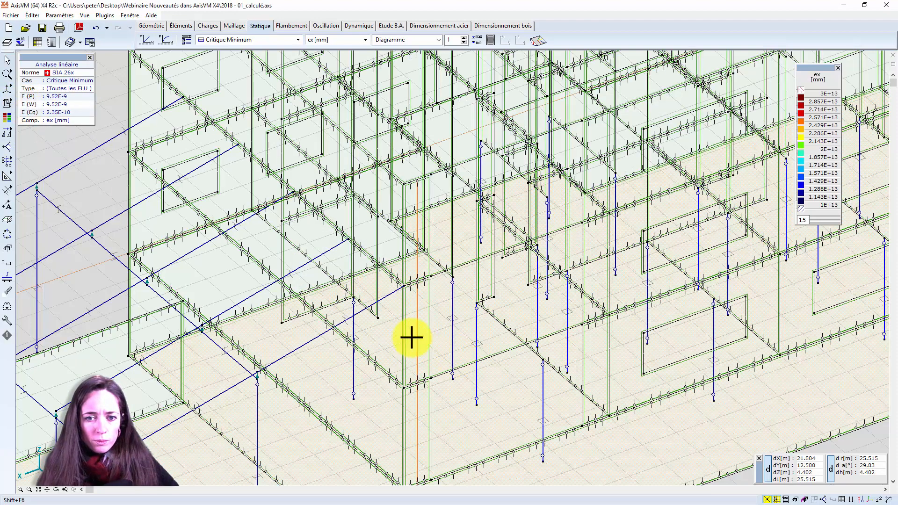
left_click(418, 344)
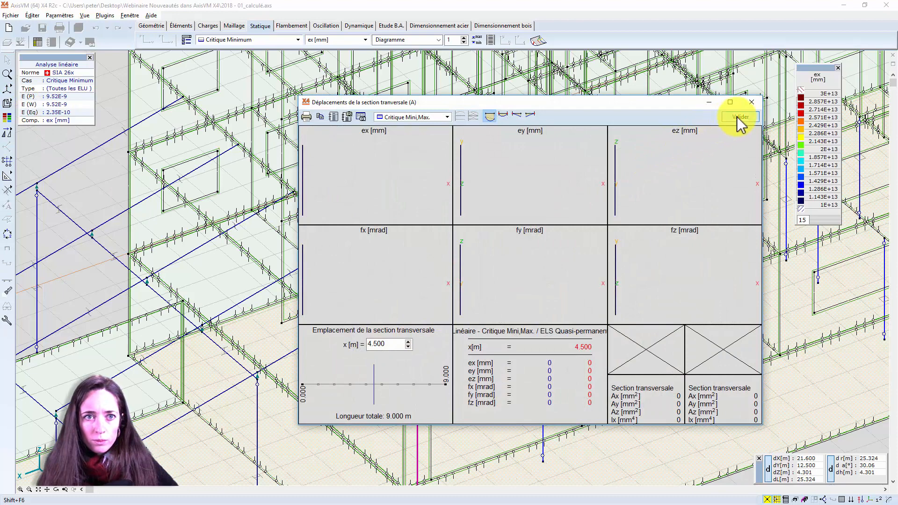
left_click(764, 93)
- Switch the results to Critique Maximum and examine virtual beam A's displacement diagrams for Enveloppe Mini,Maxi and load case NL
left_click(261, 40)
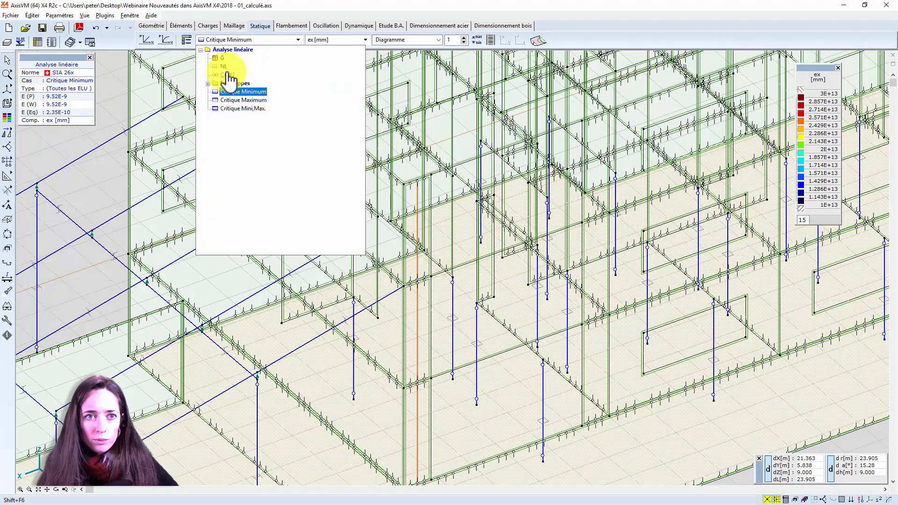
left_click(234, 101)
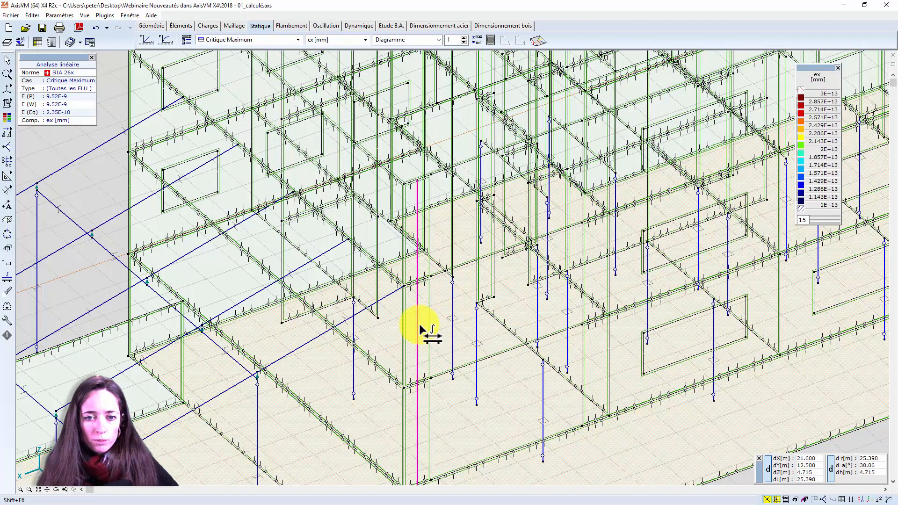
left_click(420, 329)
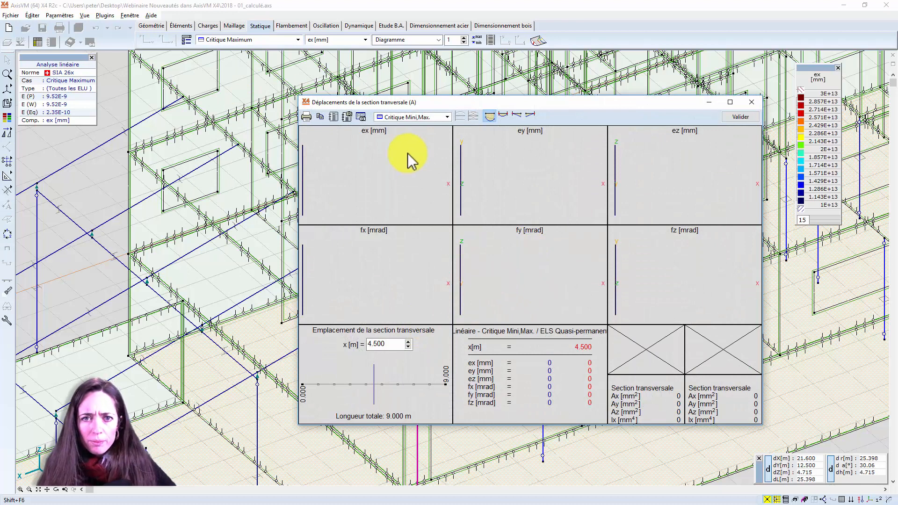
left_click(435, 118)
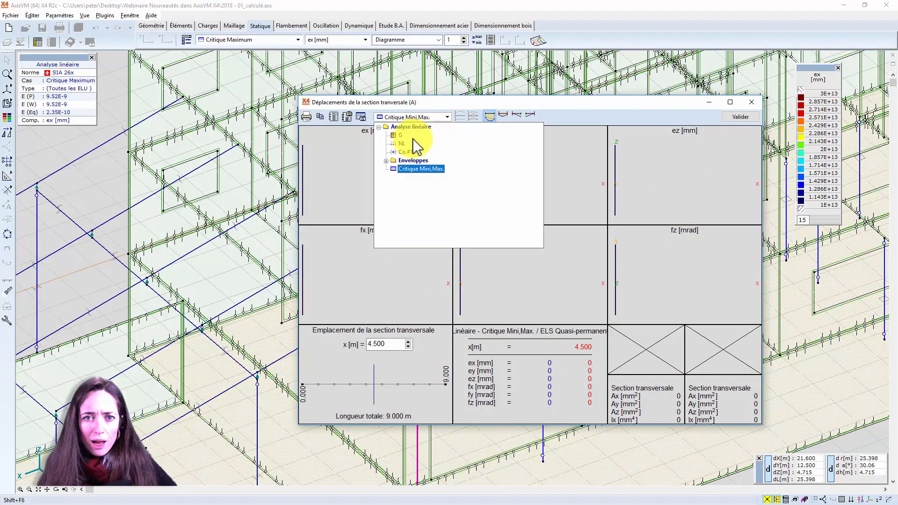
left_click(387, 161)
left_click(394, 169)
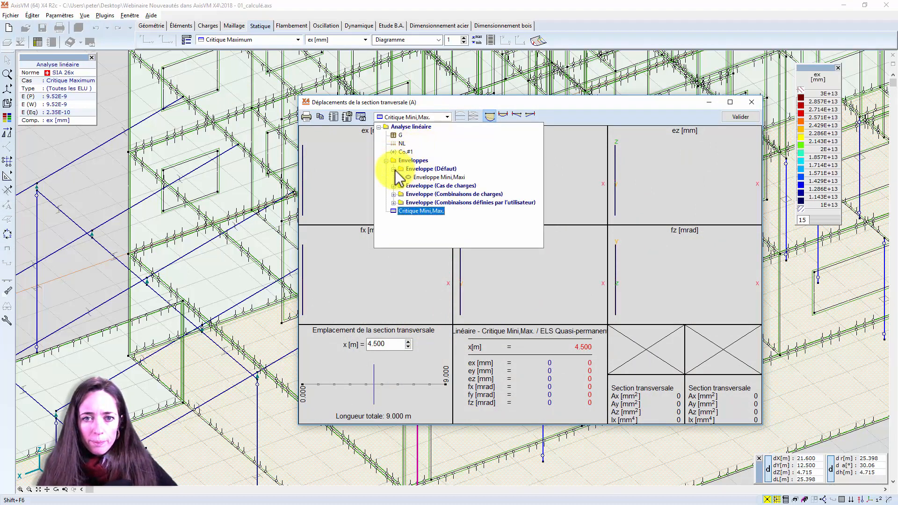
left_click(427, 178)
left_click(403, 117)
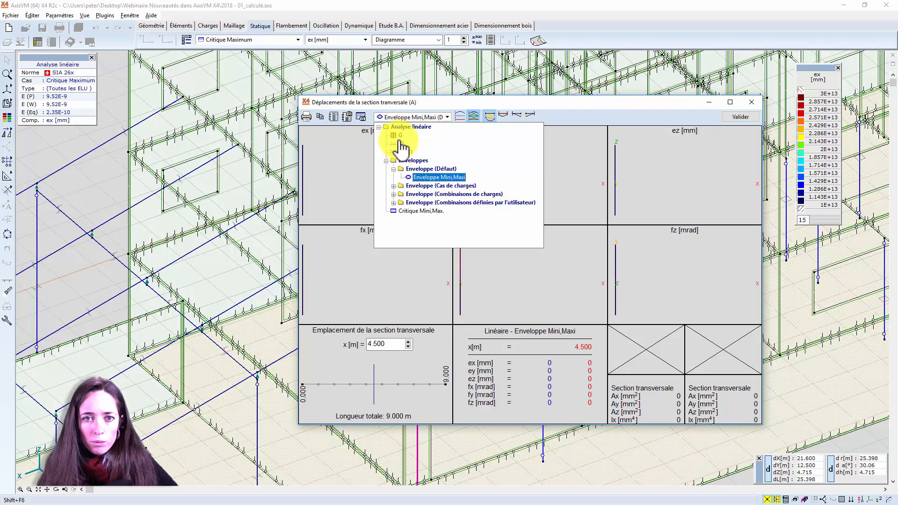
left_click(398, 134)
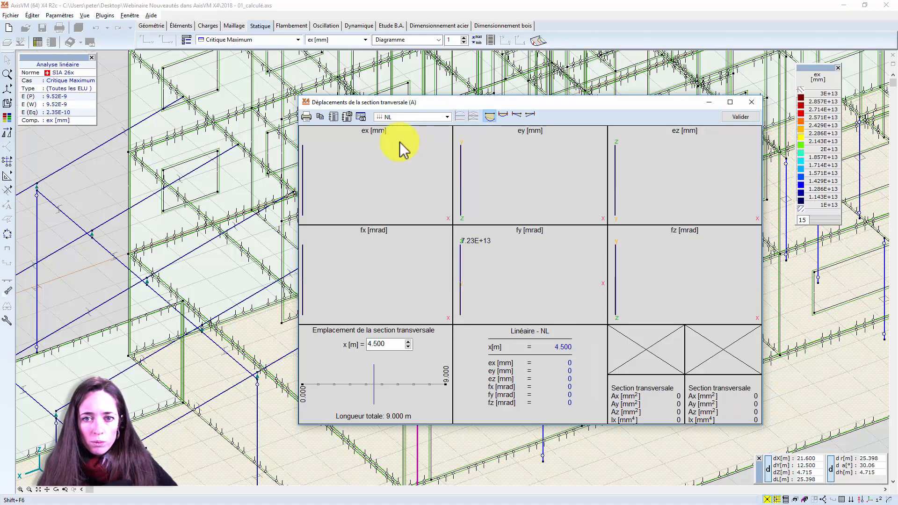
left_click(726, 118)
- Examine the whole wireframe building in perspective from the opposite side
scroll(468, 224, "up", 2)
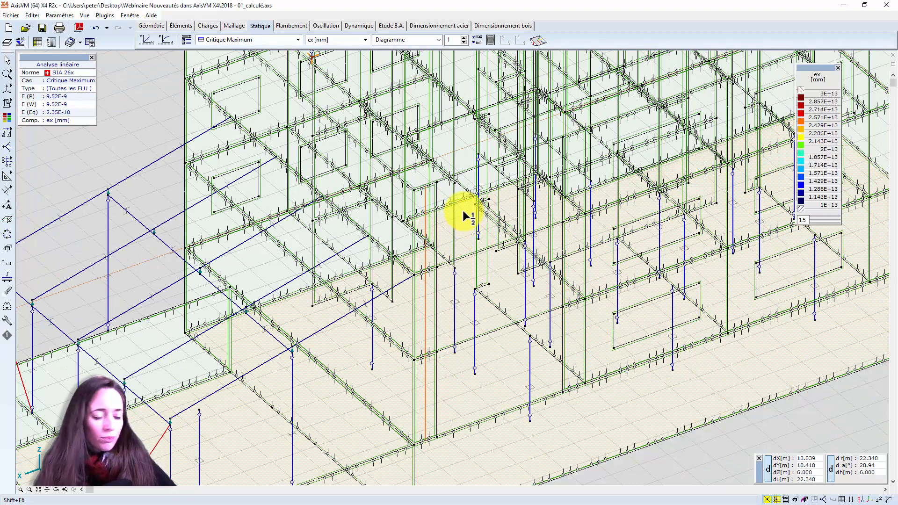
middle_click_drag(465, 216, 420, 215)
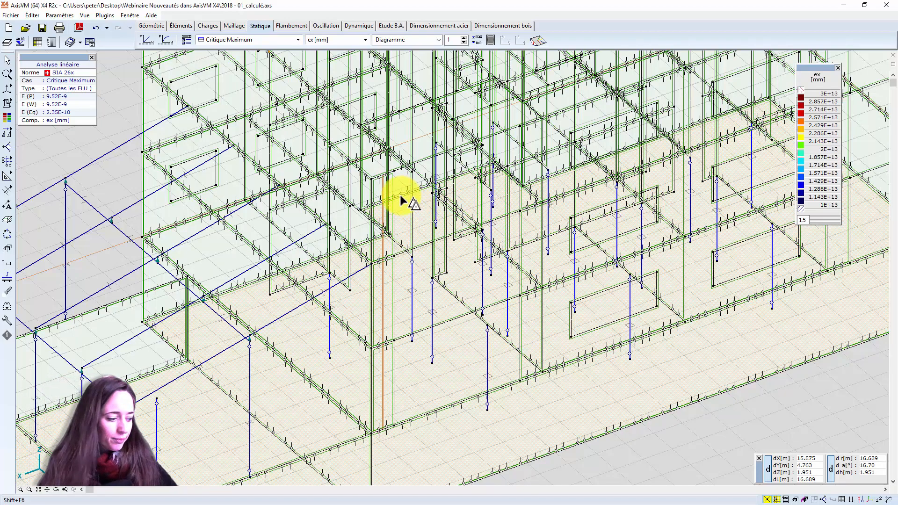
scroll(402, 199, "down", 5)
middle_click_drag(431, 251, 669, 262)
middle_click_drag(206, 236, 538, 215, "alt")
middle_click_drag(190, 189, 392, 227, "alt")
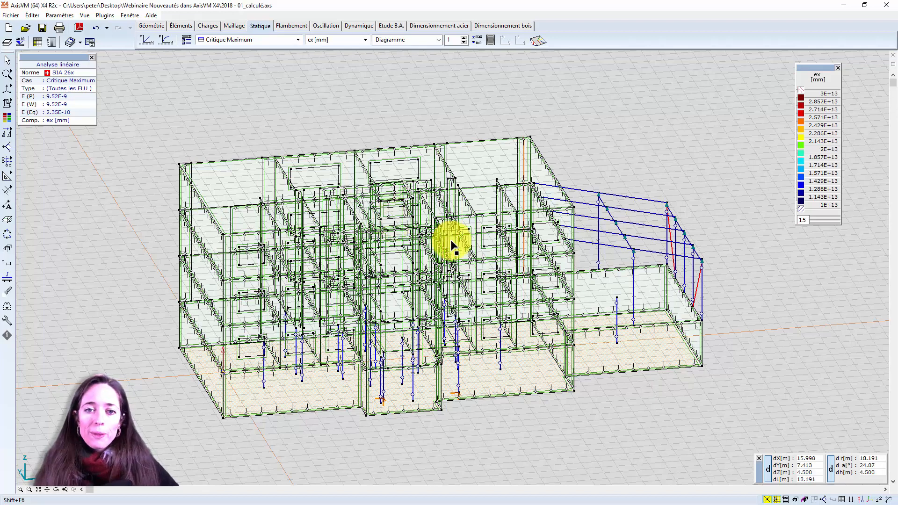
scroll(451, 248, "up", 2)
middle_click_drag(447, 240, 444, 259, "alt")
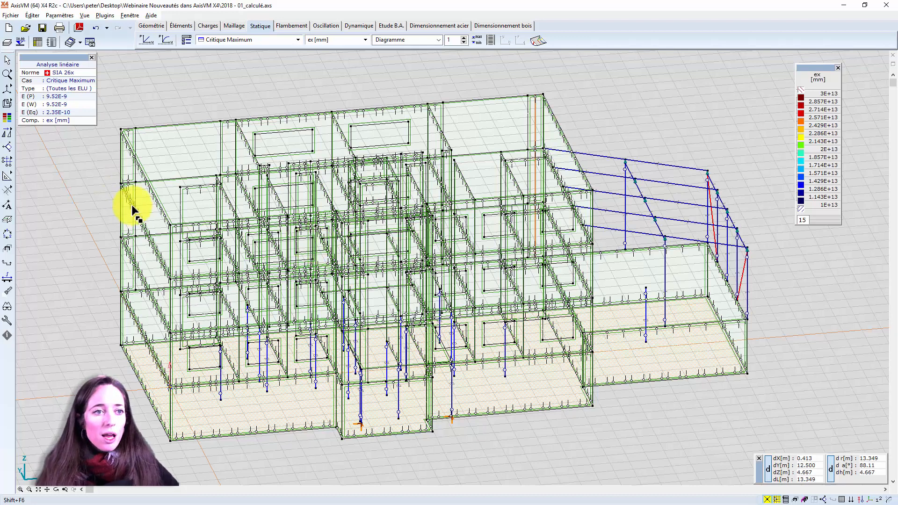
- Show the building in front elevation and display the vertical displacement eZ
left_click(9, 90)
left_click(26, 90)
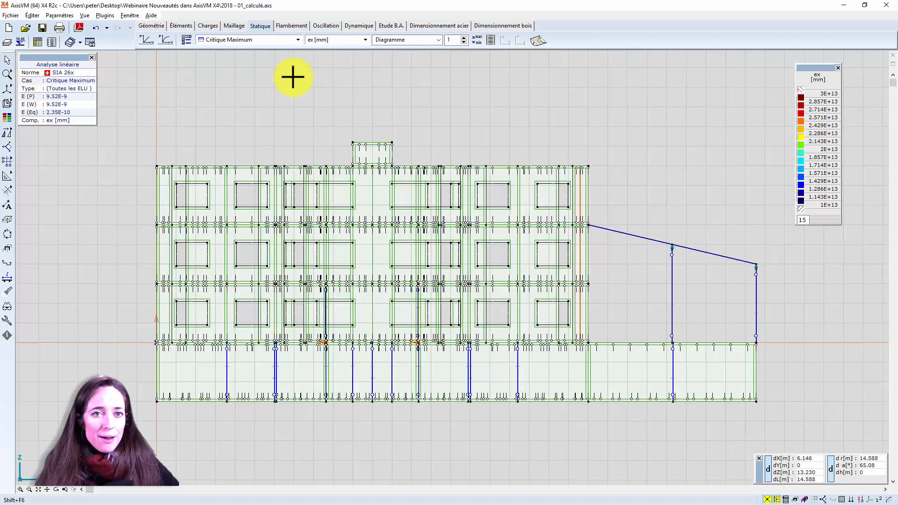
left_click(331, 40)
left_click(331, 65)
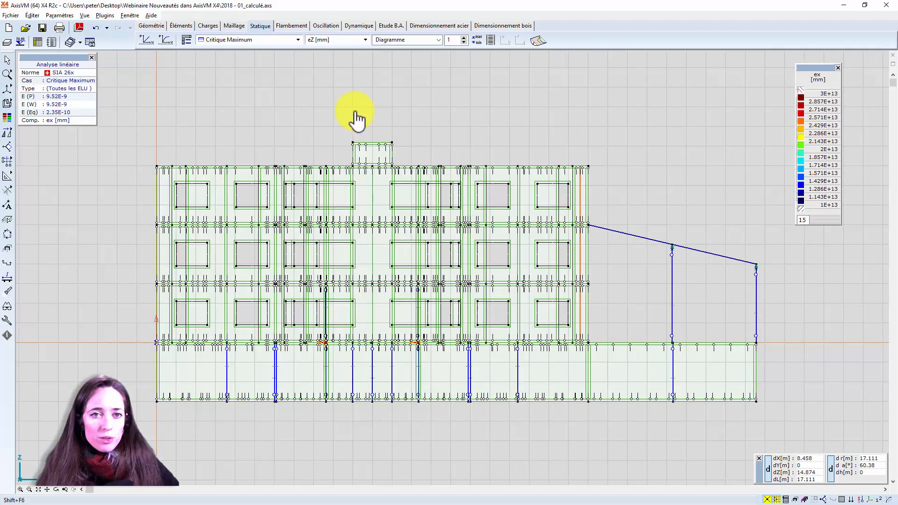
scroll(356, 120, "up", 1)
scroll(285, 145, "down", 1)
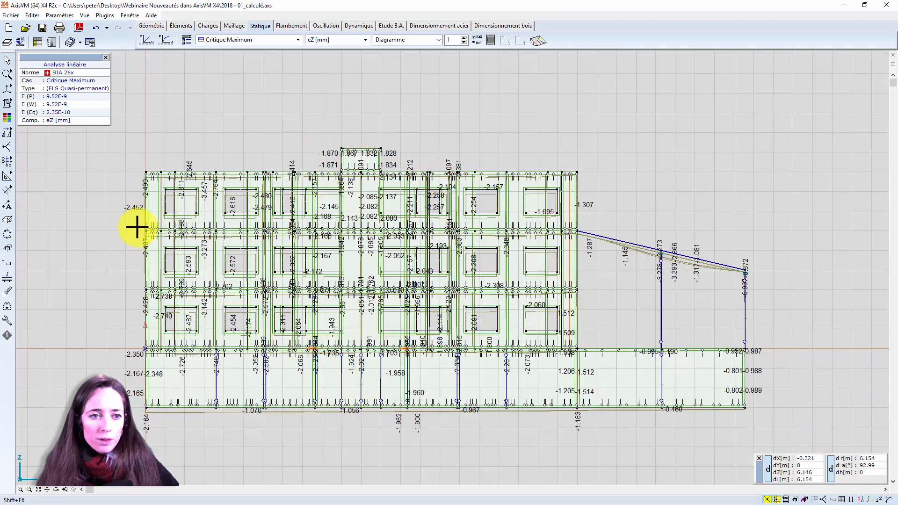
- Select the floor elements at the 6 m level, isolate them and show them in perspective
left_click_drag(139, 228, 593, 238)
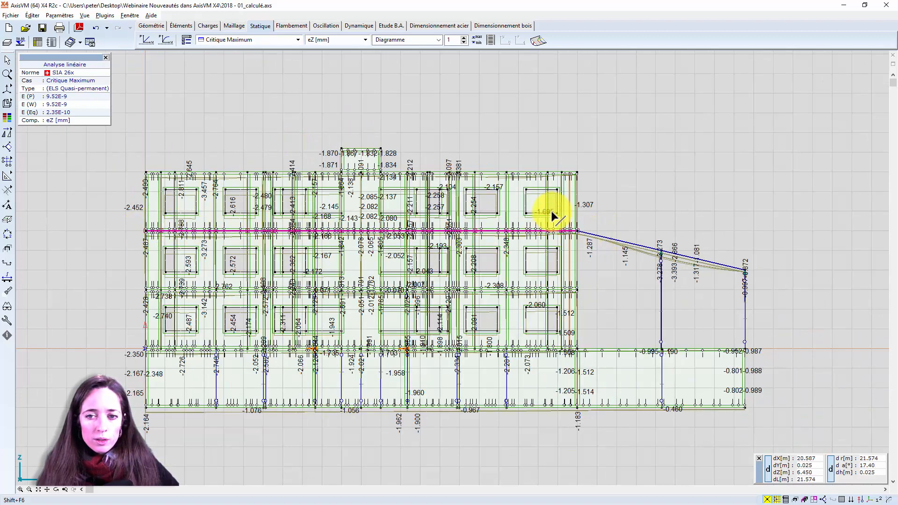
left_click(813, 501)
middle_click_drag(418, 227, 525, 384, "alt")
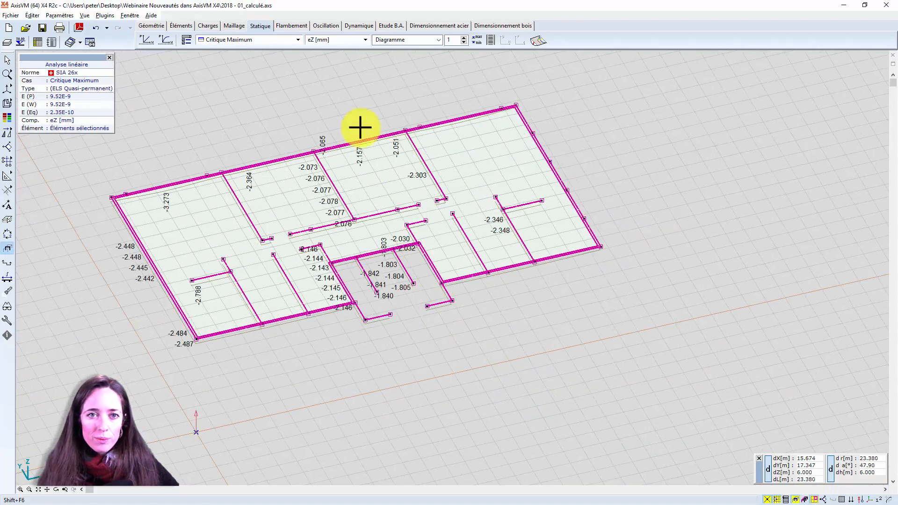
- Display the isolated slab's eZ displacement as Isosurfaces 2D and clear the element selection
left_click(417, 41)
left_click(410, 80)
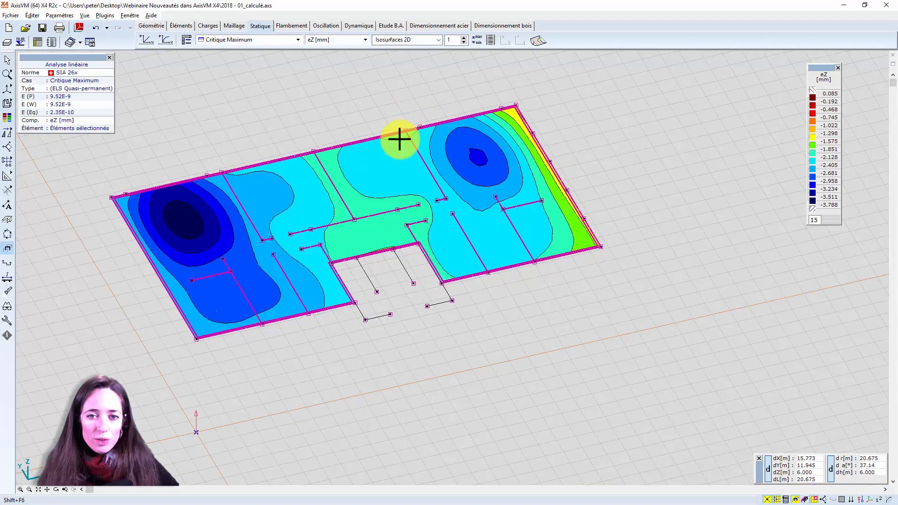
scroll(351, 154, "up", 1)
middle_click_drag(354, 169, 438, 172)
key("Escape")
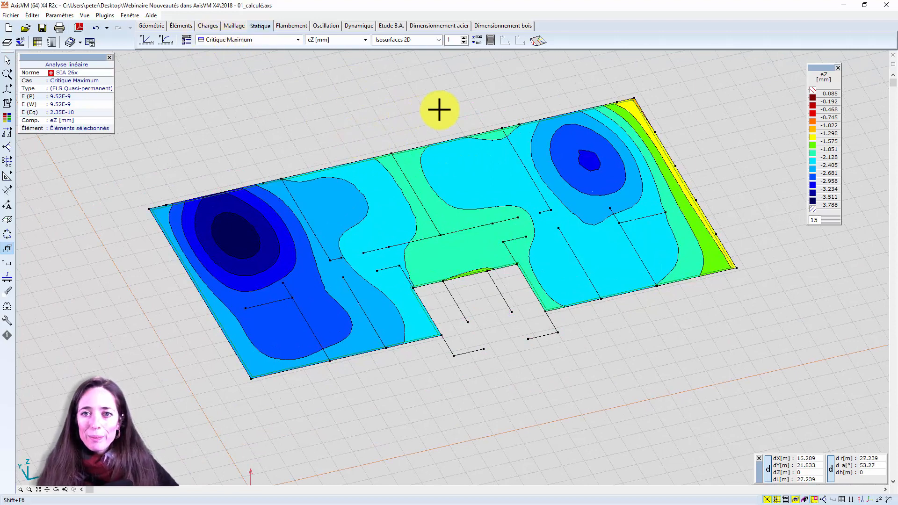
- Review the supported-node definition options for relative displacement, keep Automatique and close the settings
left_click(543, 41)
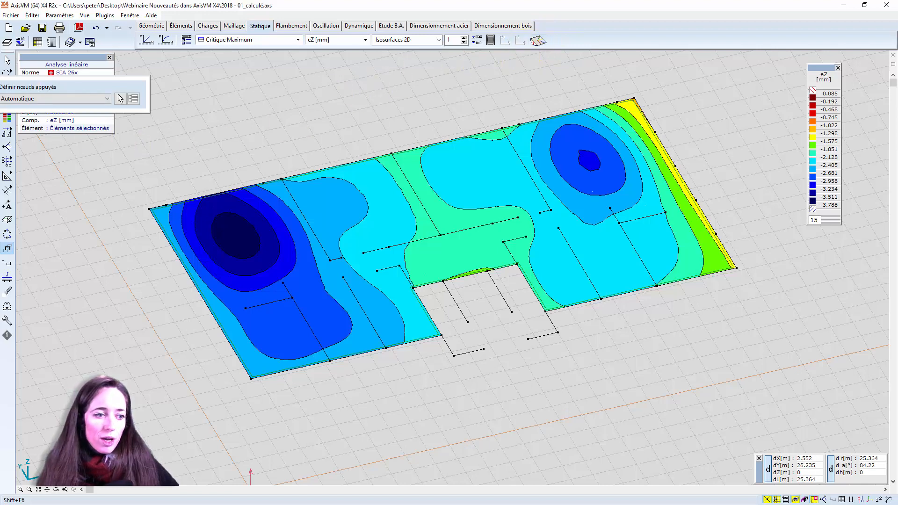
left_click_drag(0, 104, 257, 135)
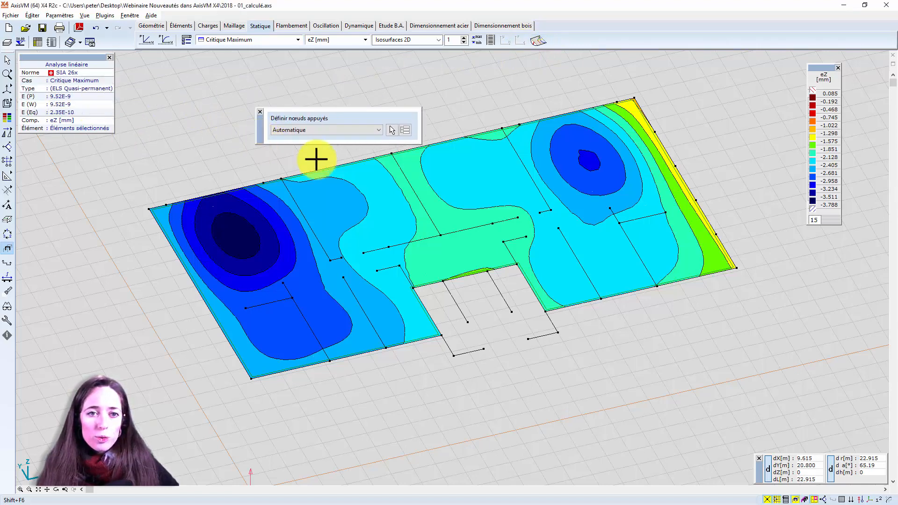
left_click(303, 131)
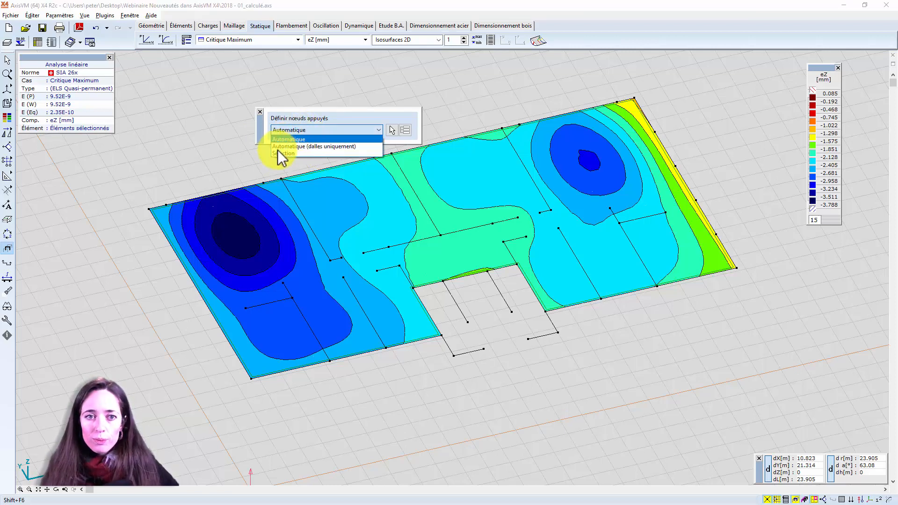
left_click(317, 138)
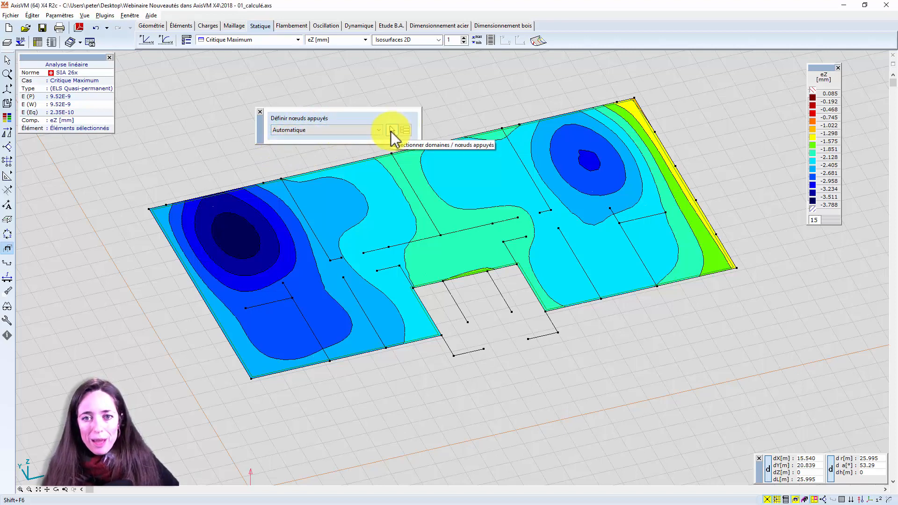
left_click(260, 113)
- Load the saved "déformation relative" drawing and compare the eZ and e rel displacement components in its two views
left_click(80, 42)
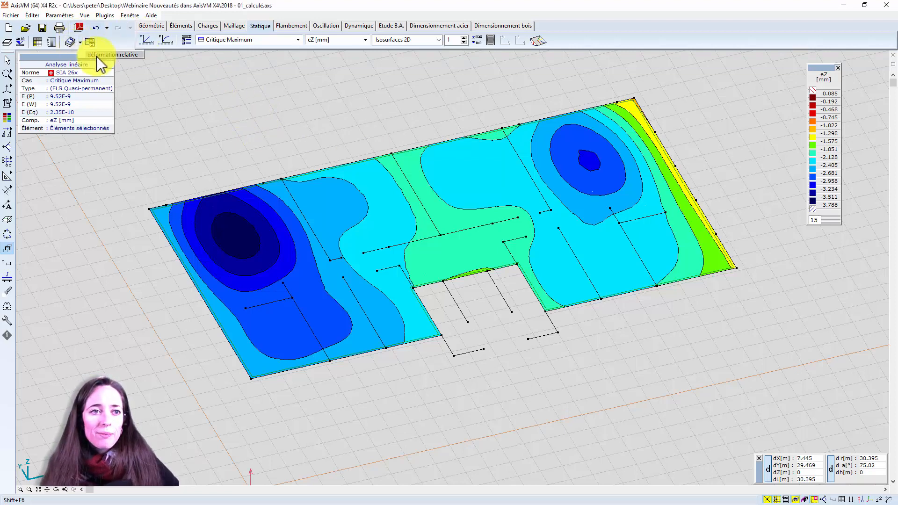
left_click(96, 64)
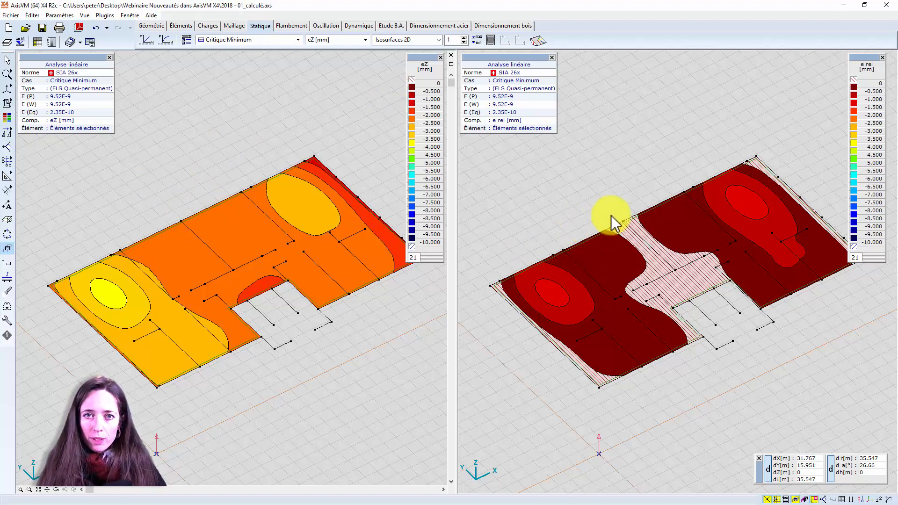
left_click(620, 165)
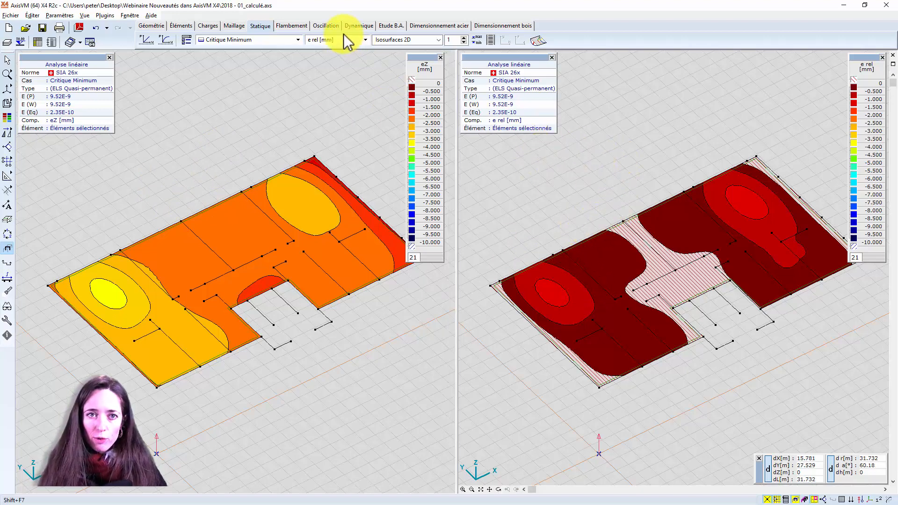
left_click(323, 41)
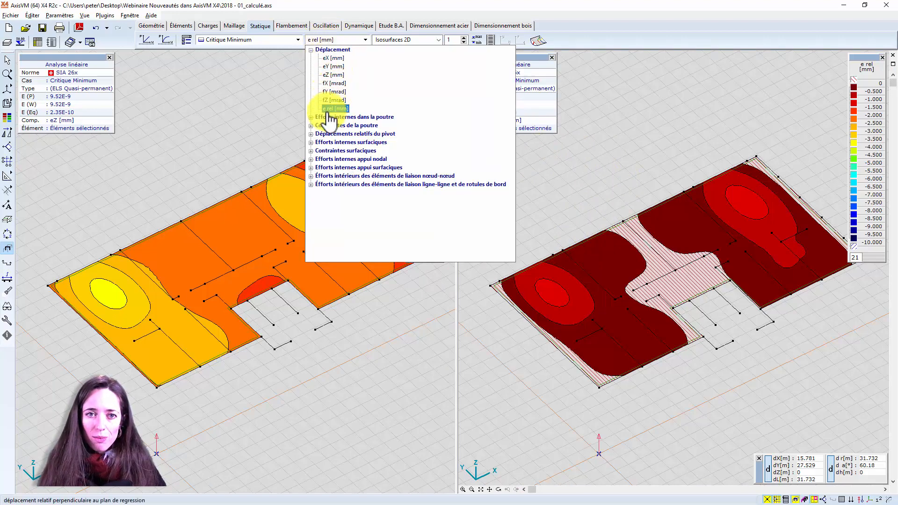
left_click(331, 44)
left_click(265, 112)
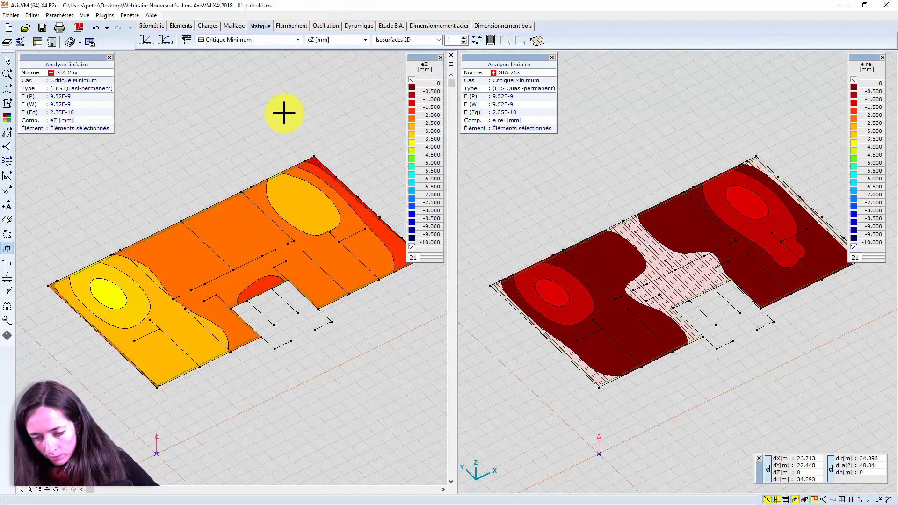
- Close the eZ view to keep only the e rel view, and show the entire building again
left_click(451, 56)
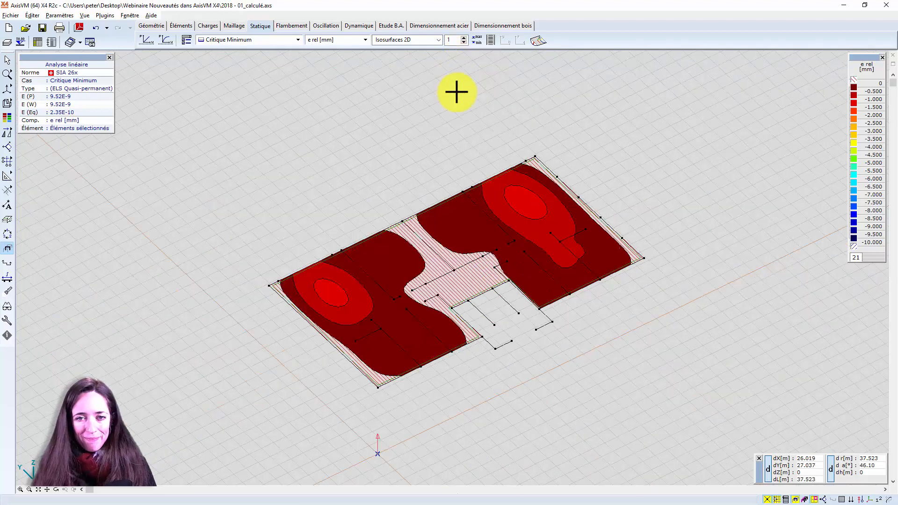
scroll(440, 207, "up", 1)
middle_click_drag(399, 316, 383, 282)
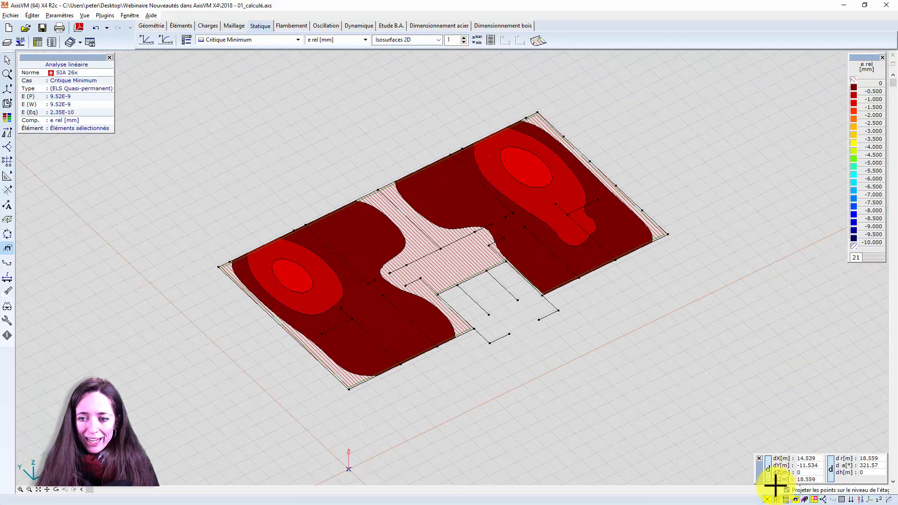
left_click(815, 500)
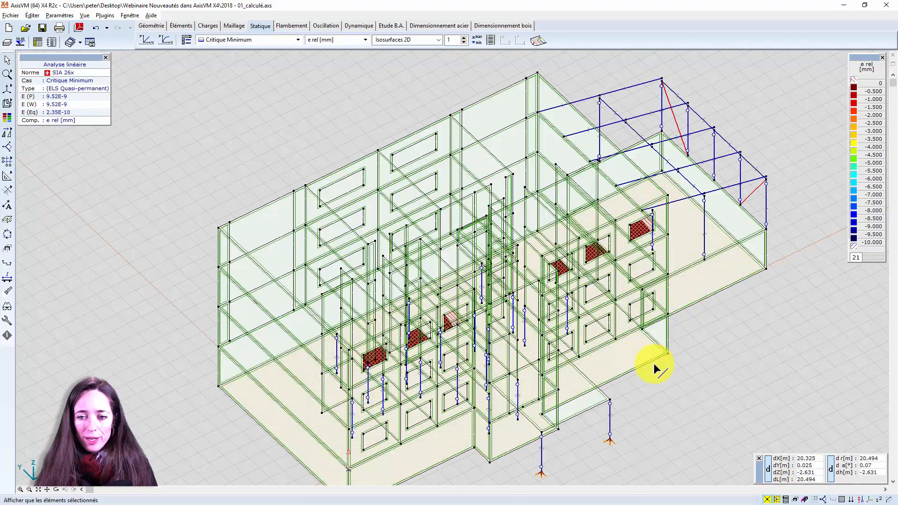
- Open the concrete column check for an entrance canopy column, review its parameters including the seismic force coefficient, and cancel the check
scroll(580, 361, "down", 3)
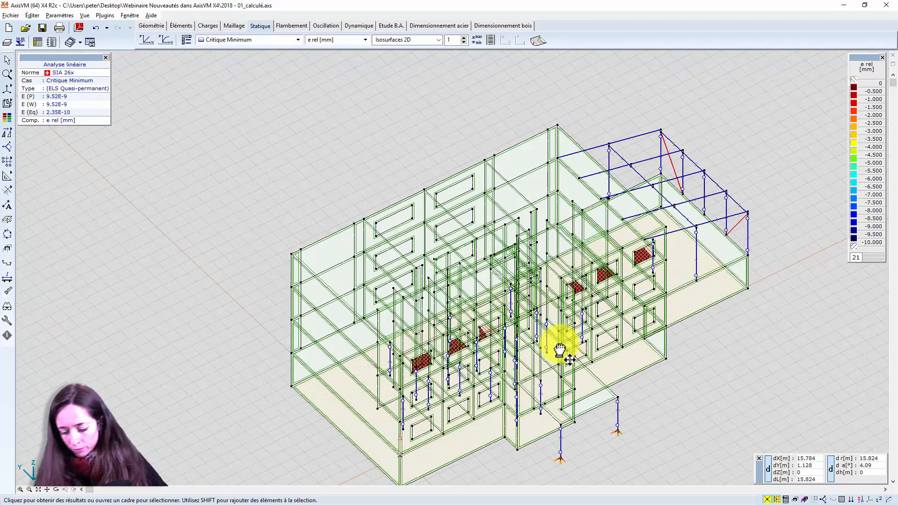
middle_click_drag(553, 350, 515, 351, "alt")
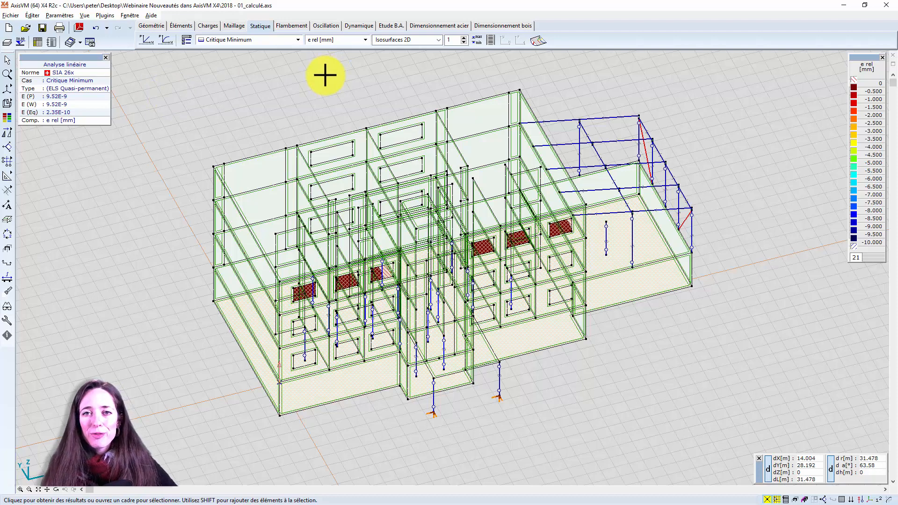
left_click(390, 26)
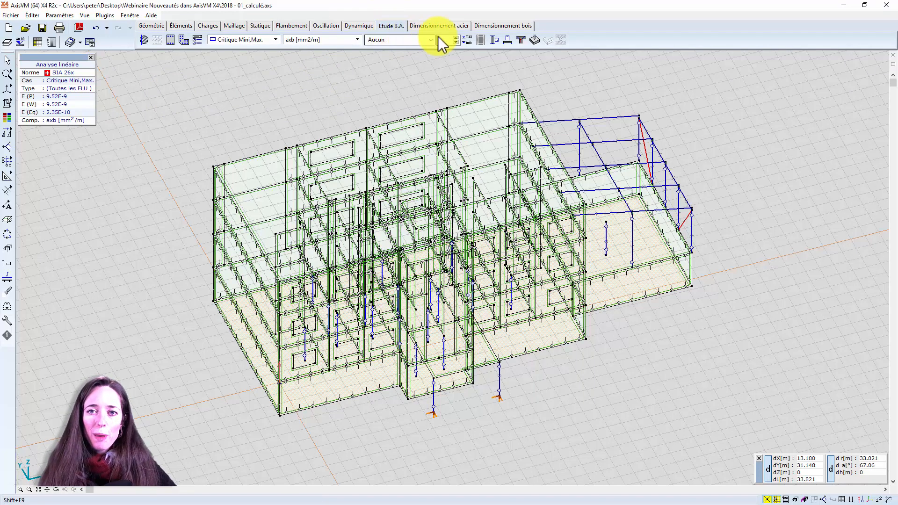
left_click(493, 40)
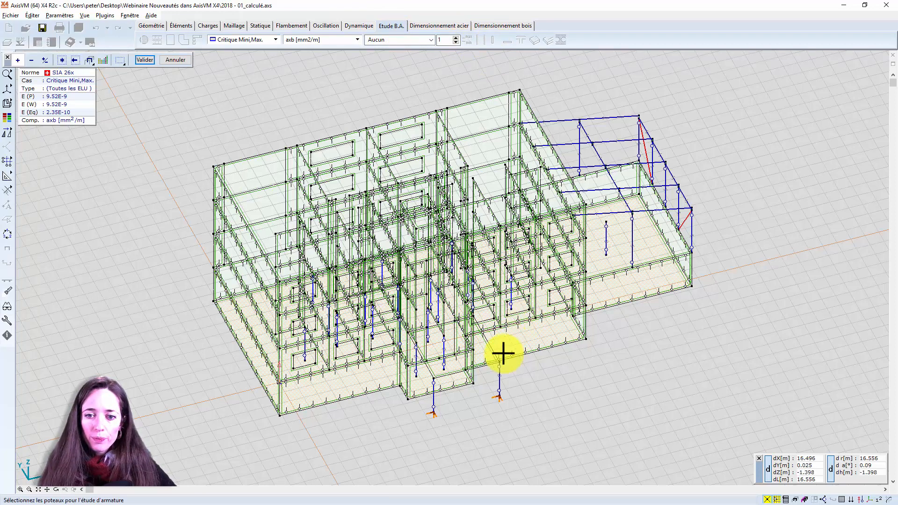
left_click(493, 379)
key("Return")
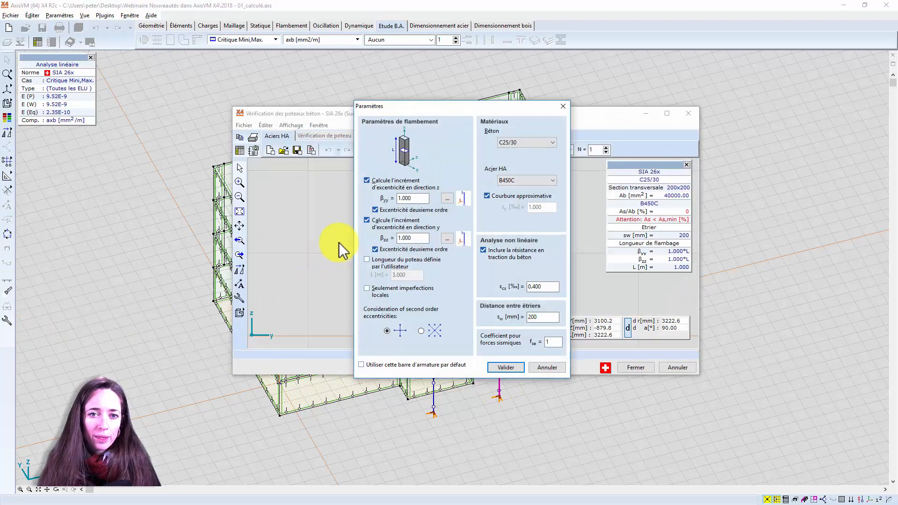
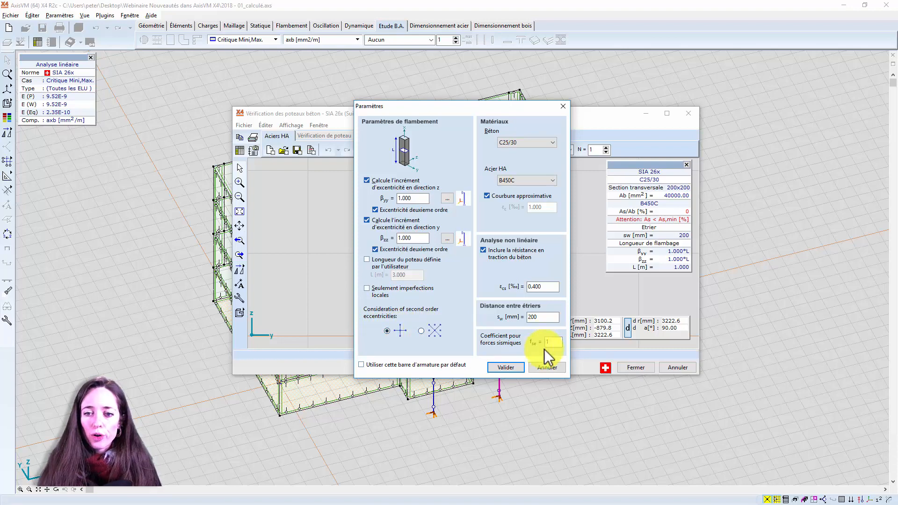
left_click(548, 366)
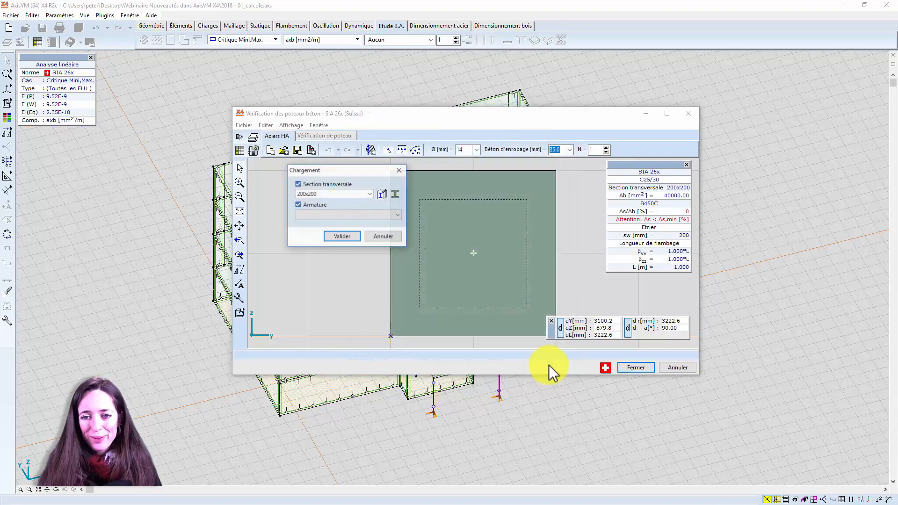
left_click(380, 239)
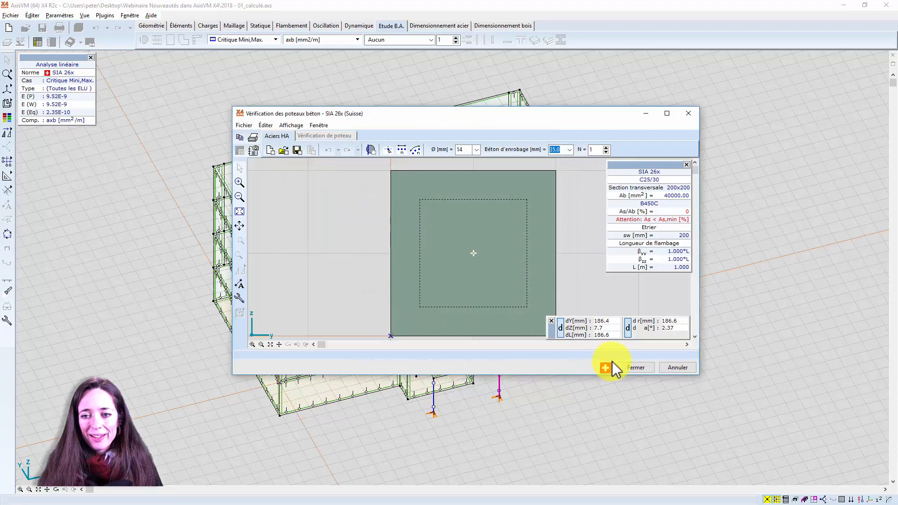
left_click(680, 369)
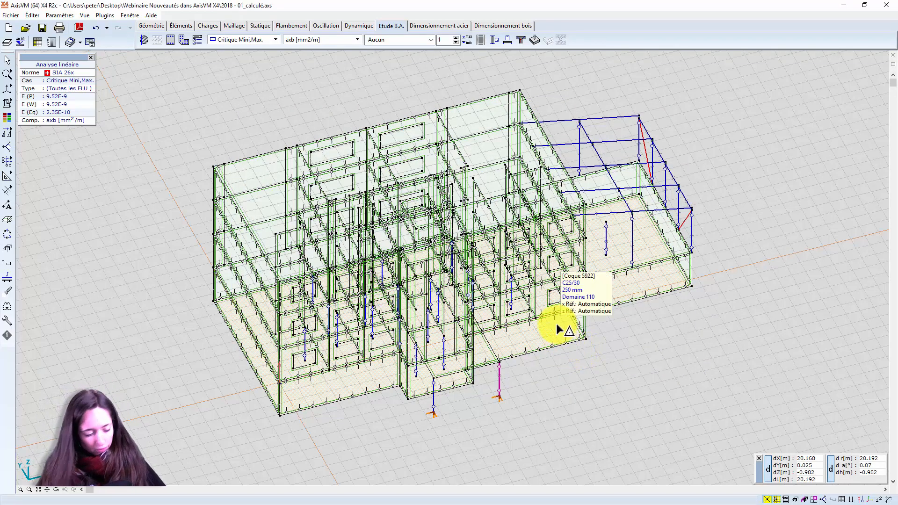
- Show the building with hidden lines removed and switch to the steel design results, facing the steel roof frame
middle_click_drag(665, 309, 503, 269, "alt")
middle_click_drag(660, 259, 571, 240, "alt")
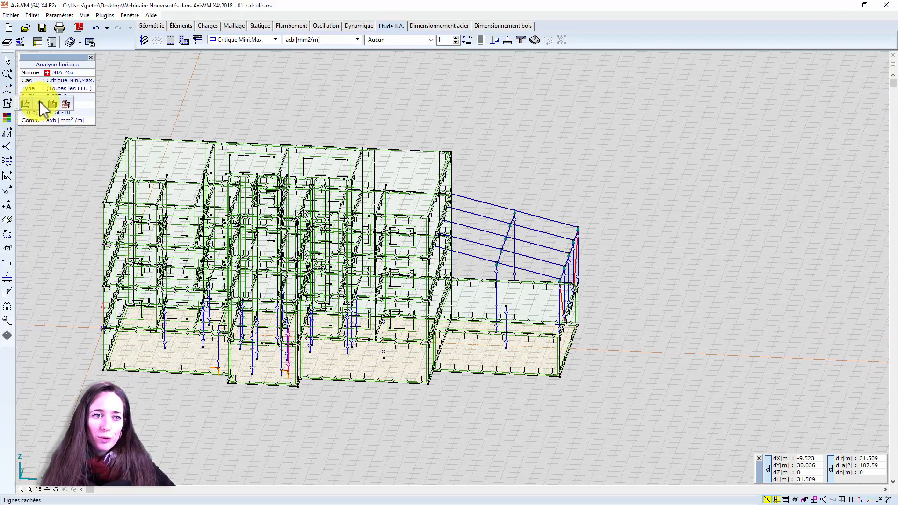
left_click(449, 25)
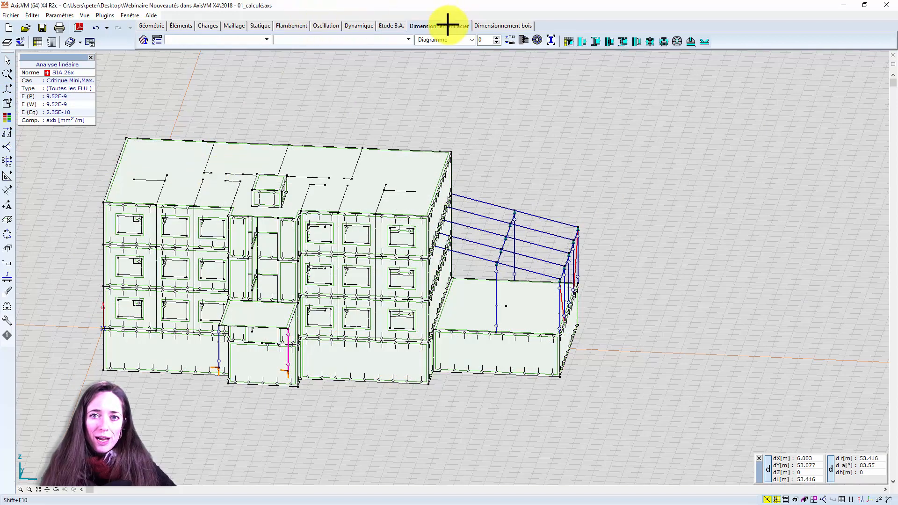
scroll(499, 150, "up", 3)
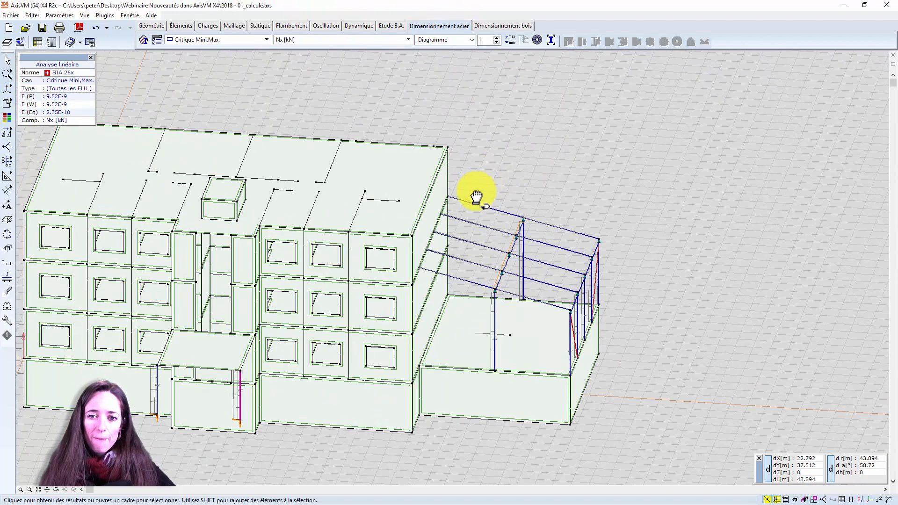
middle_click_drag(502, 211, 548, 152)
middle_click_drag(548, 152, 521, 173, "alt")
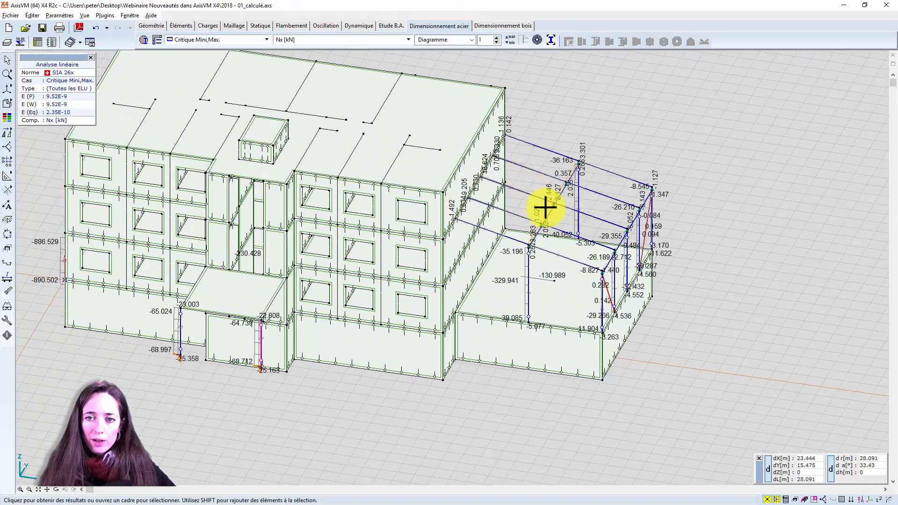
- Review the ELU and ELS steel design parameters of the HE 200 B roof beam, then cancel them
left_click(144, 40)
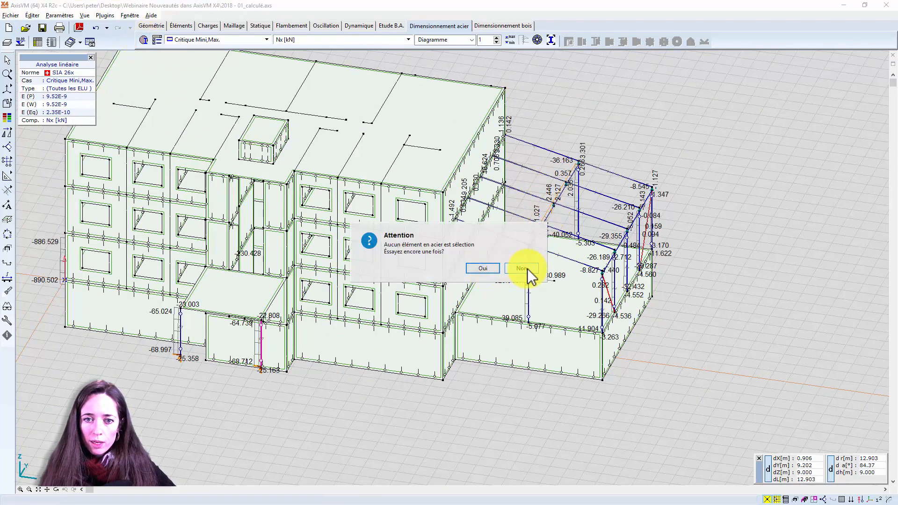
left_click(497, 269)
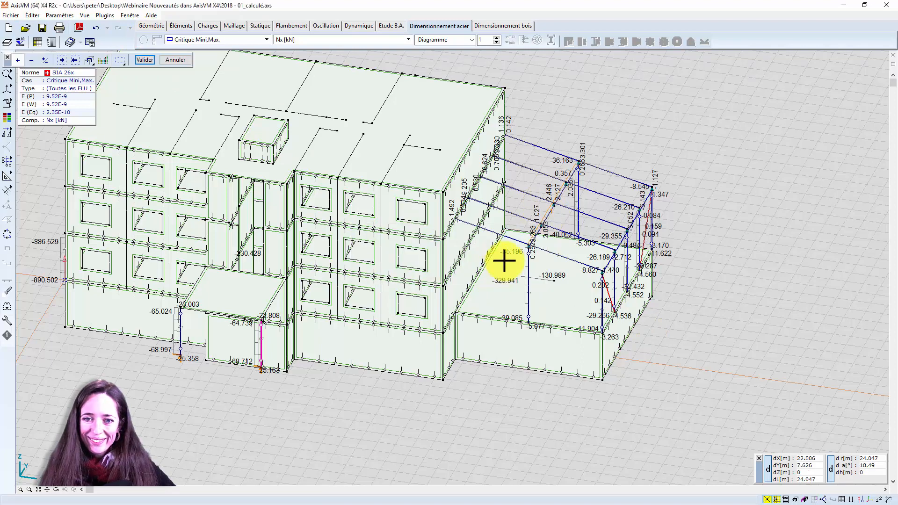
left_click(548, 219)
left_click(148, 61)
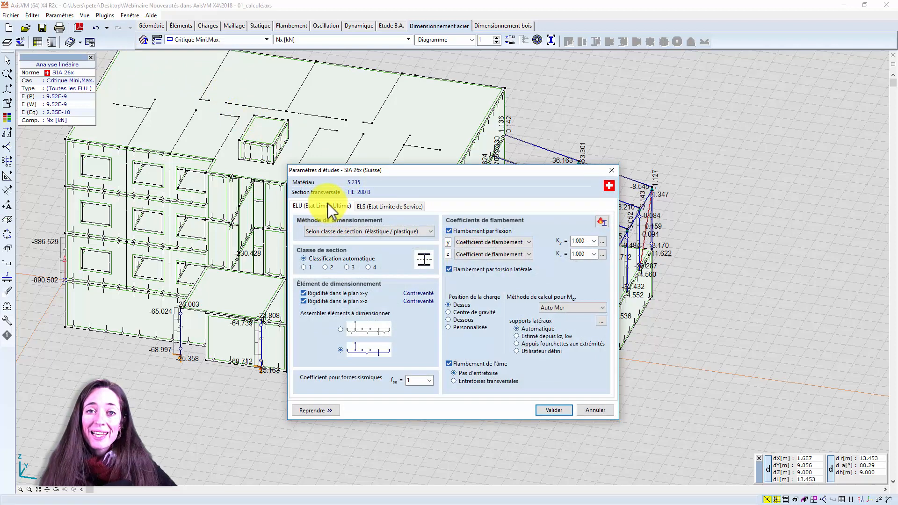
left_click(385, 209)
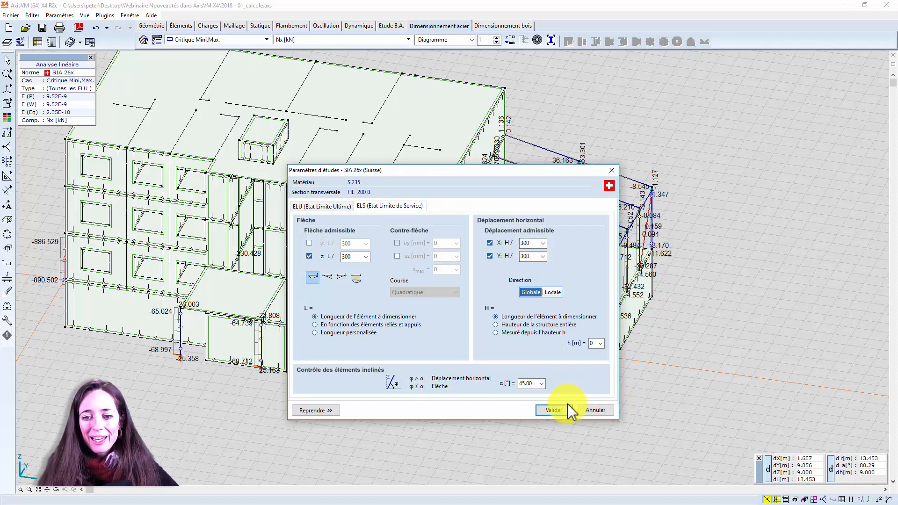
left_click(592, 409)
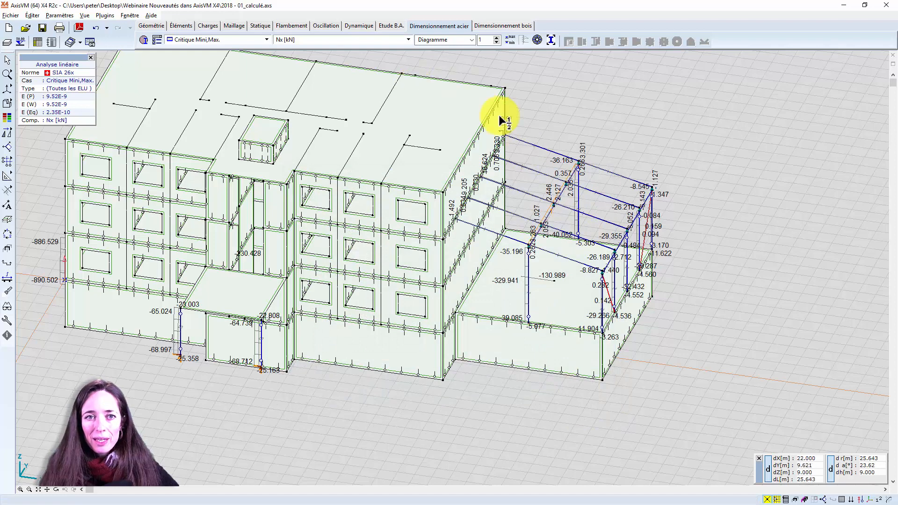
- Display the serviceability utilisation diagram, Taux d'exploitation ELS, and examine it on the steel roof beam
left_click(345, 40)
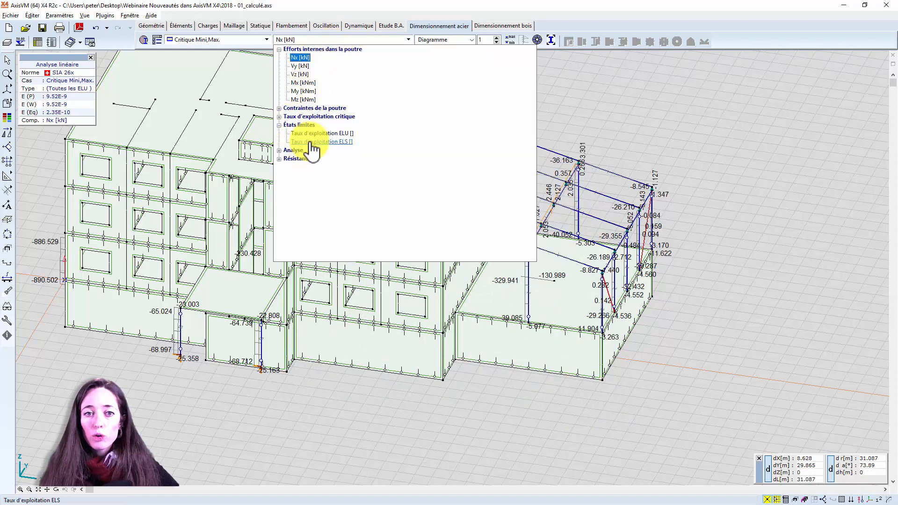
left_click(311, 143)
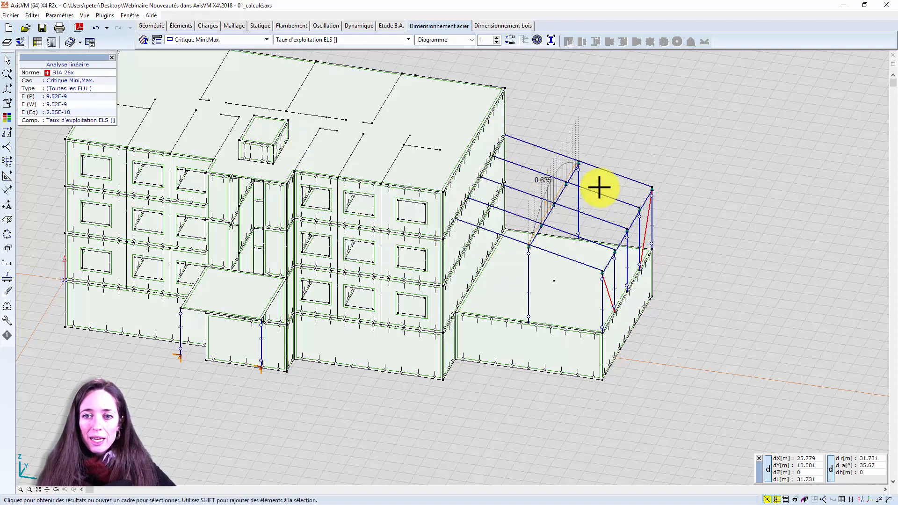
middle_click_drag(611, 176, 511, 208)
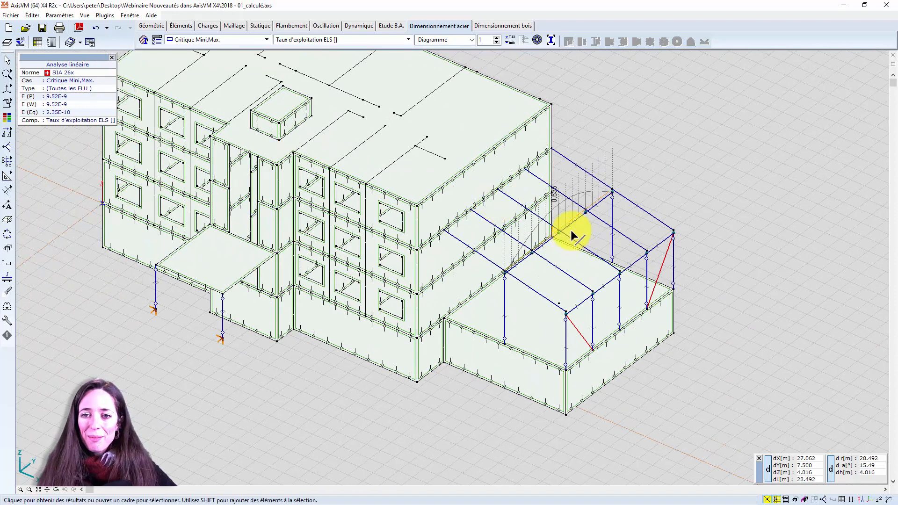
scroll(571, 235, "up", 2)
scroll(578, 207, "up", 1)
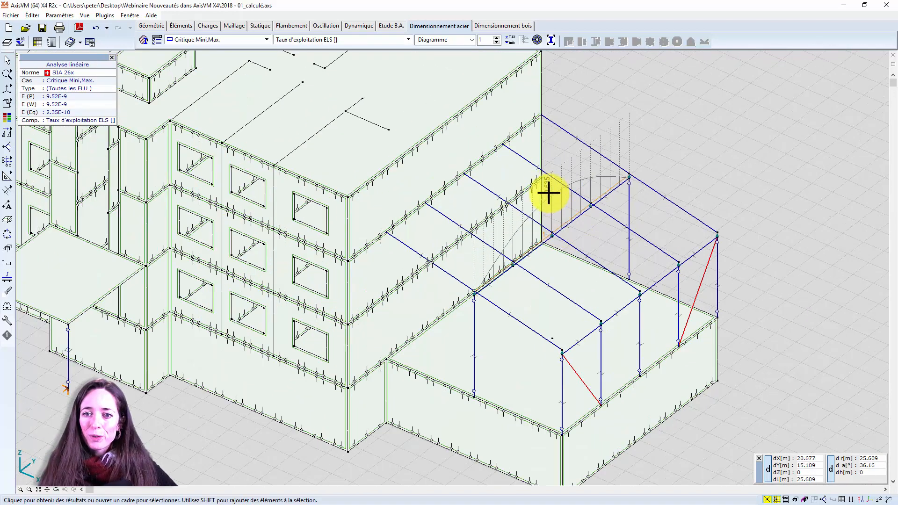
- Display the Taux d'exploitation ELU diagram on the roof beam, followed by the overall critical Taux d'exploitation
left_click(338, 41)
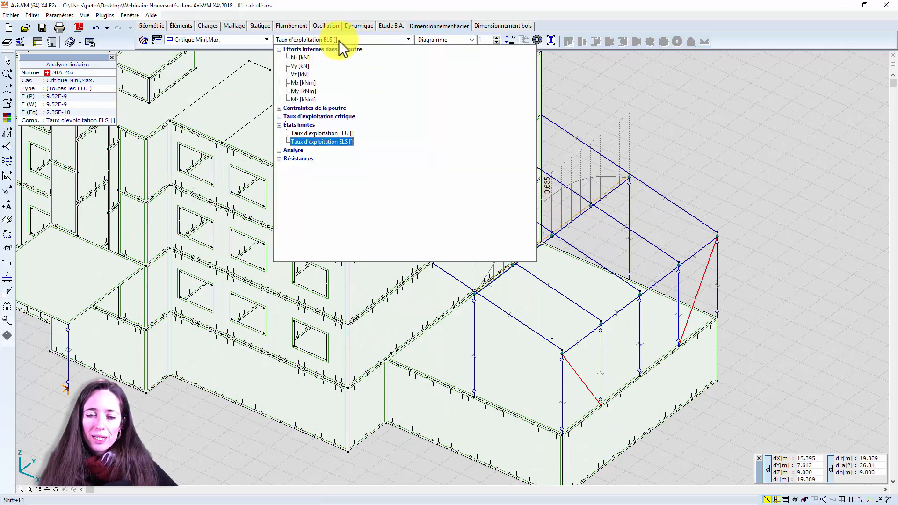
left_click(334, 113)
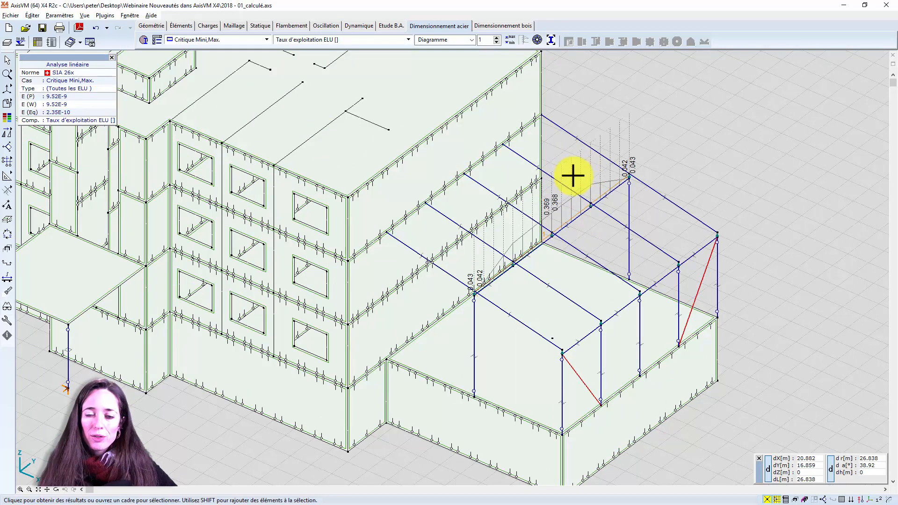
left_click(366, 39)
left_click(279, 117)
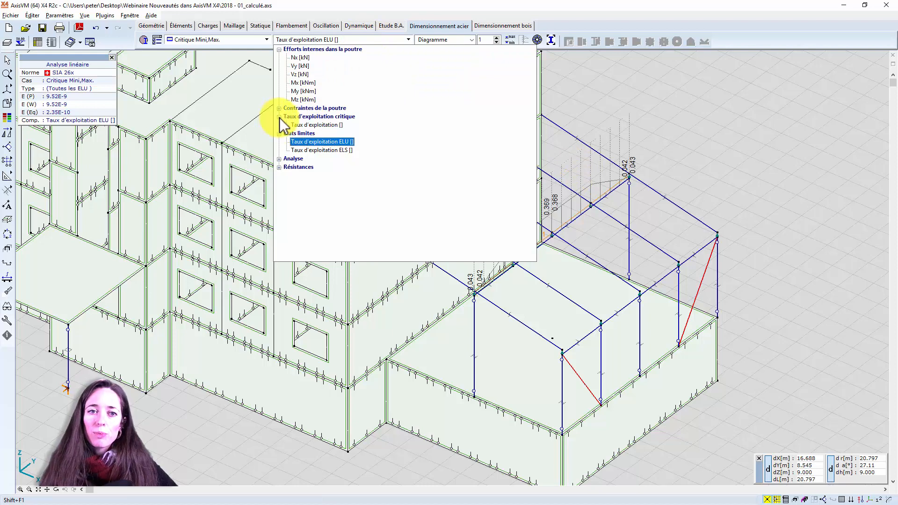
left_click(304, 125)
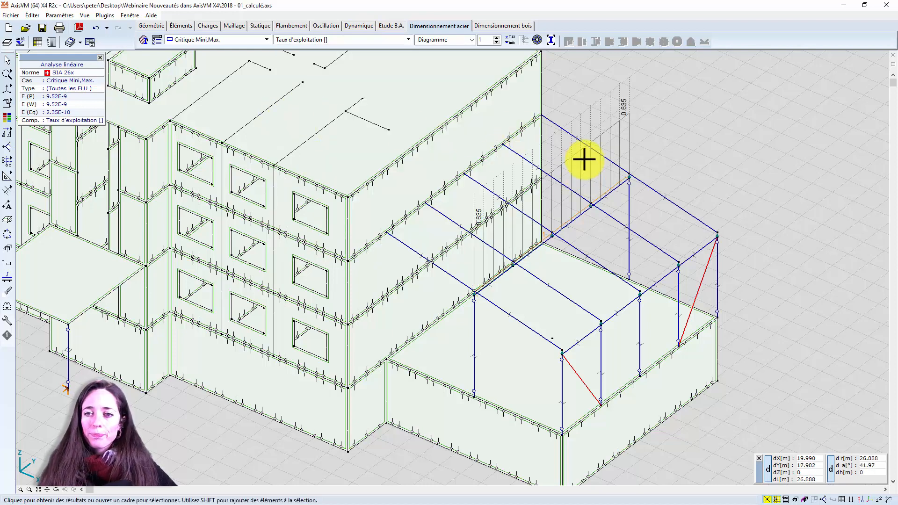
middle_click_drag(585, 156, 614, 131, "shift")
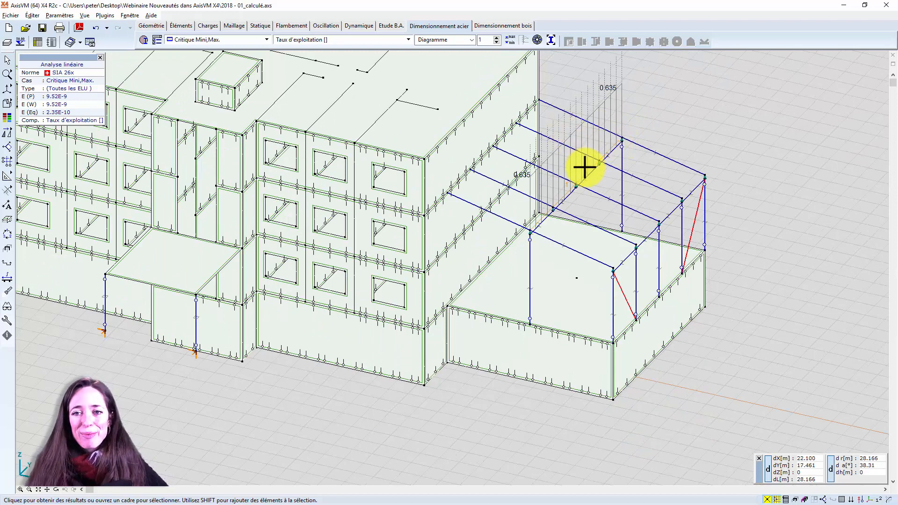
middle_click_drag(568, 171, 538, 160)
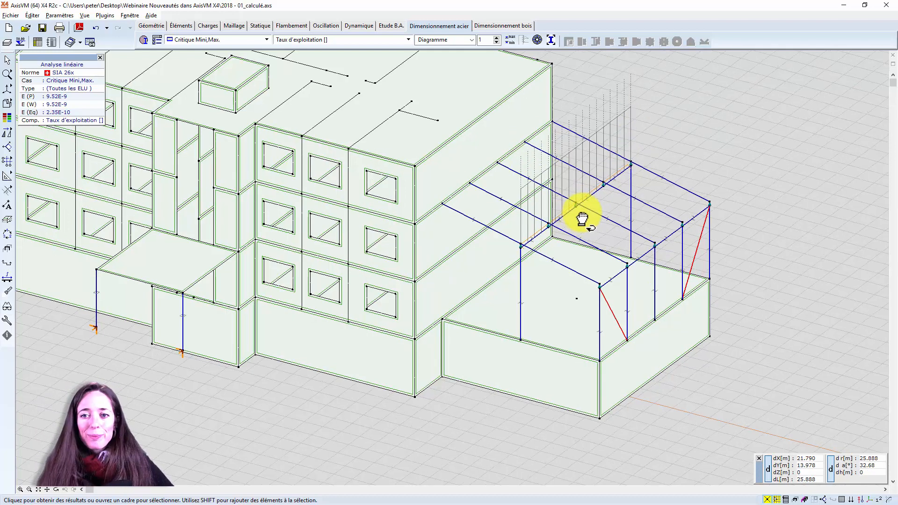
scroll(581, 217, "up", 2)
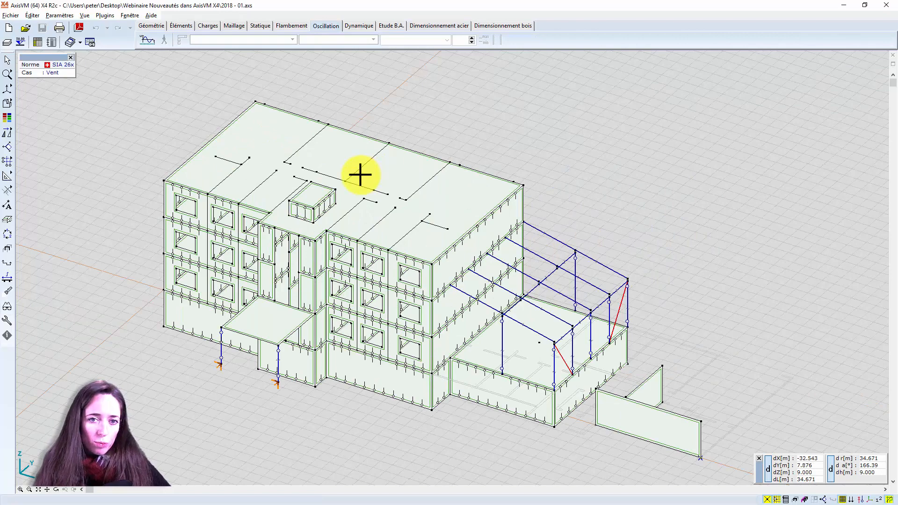
- Add a fire load case named FEU in the load group FEU1 and make it the active load case
scroll(359, 175, "down", 2)
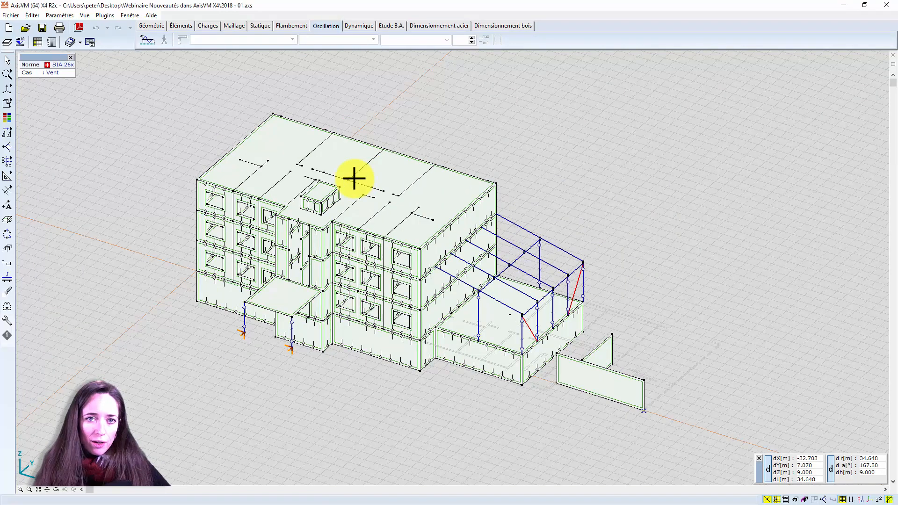
scroll(354, 179, "up", 3)
left_click(207, 26)
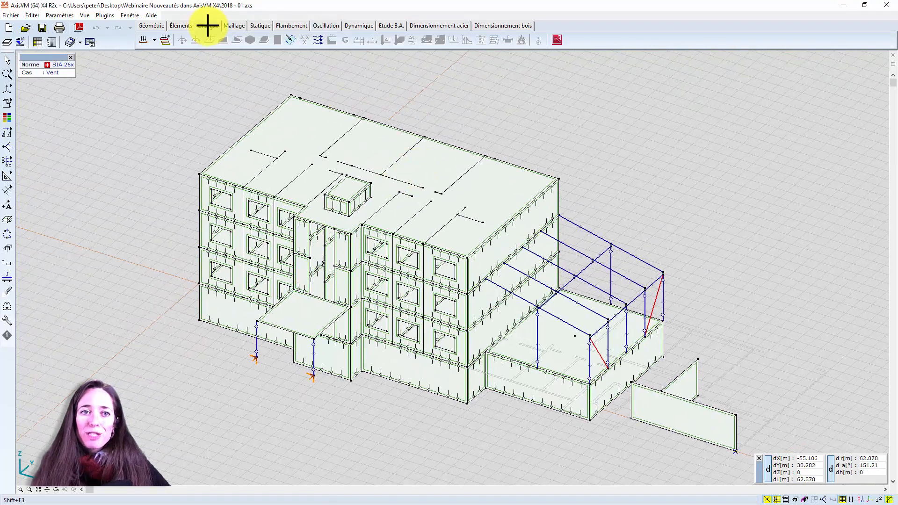
left_click(146, 43)
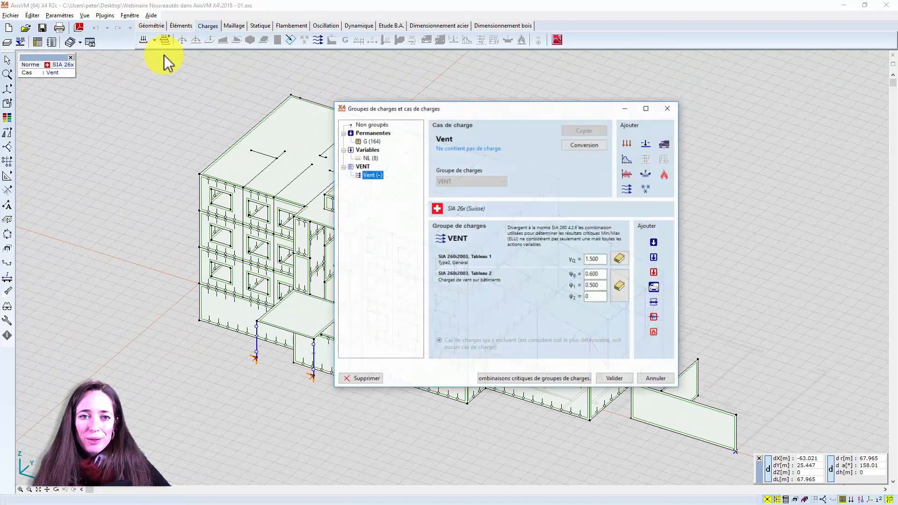
left_click(665, 175)
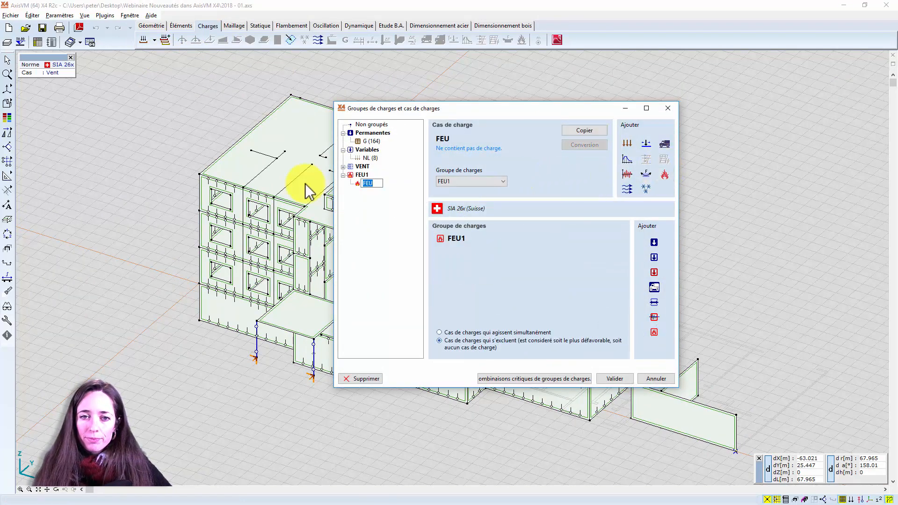
left_click(384, 188)
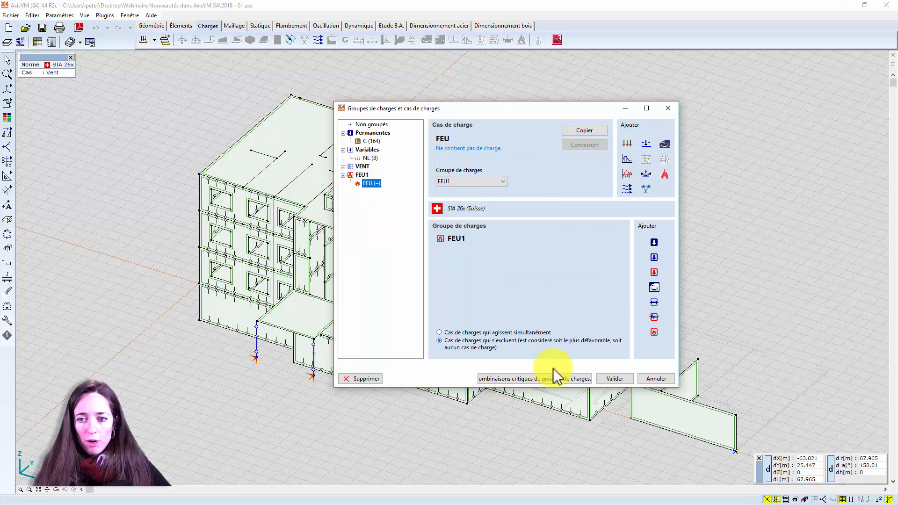
left_click(628, 380)
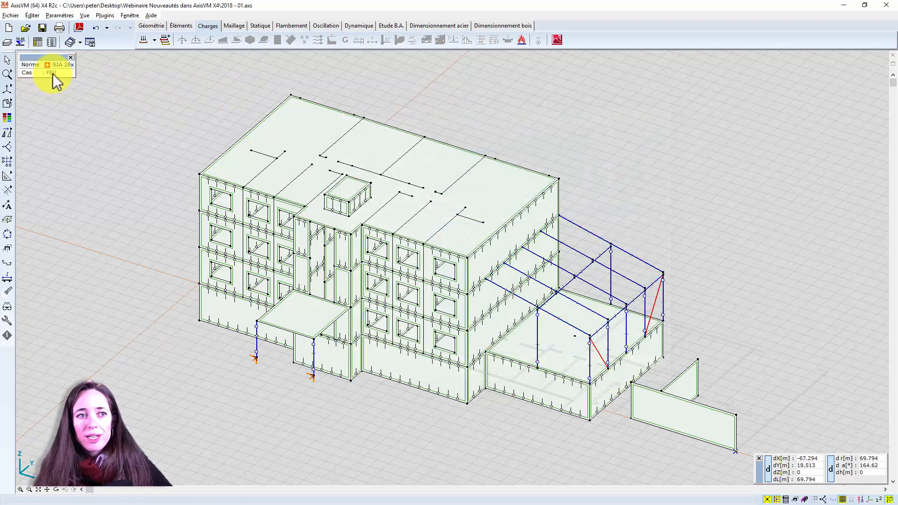
- Start an incendie (fire) load on linear members and select all steel beams, columns and braces of the side annex
left_click(522, 40)
middle_click_drag(545, 195, 522, 181, "shift")
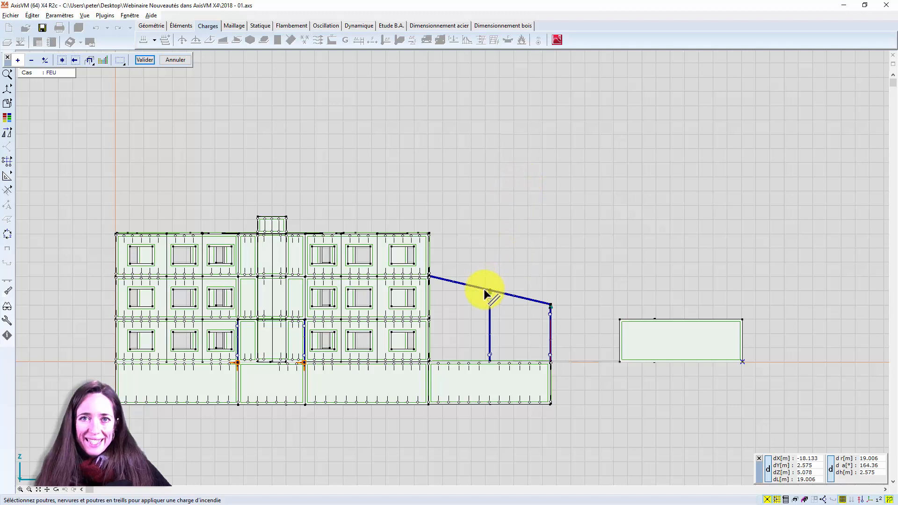
middle_click_drag(473, 316, 480, 270)
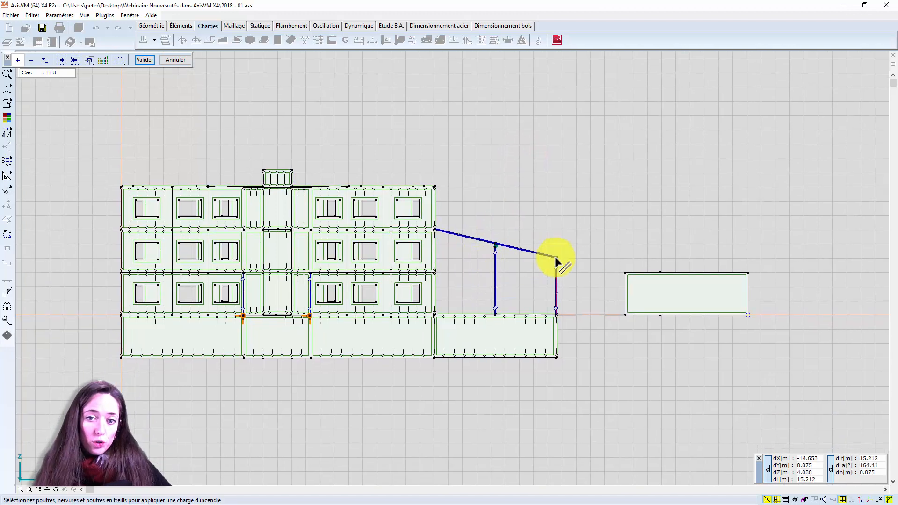
left_click_drag(581, 291, 450, 207)
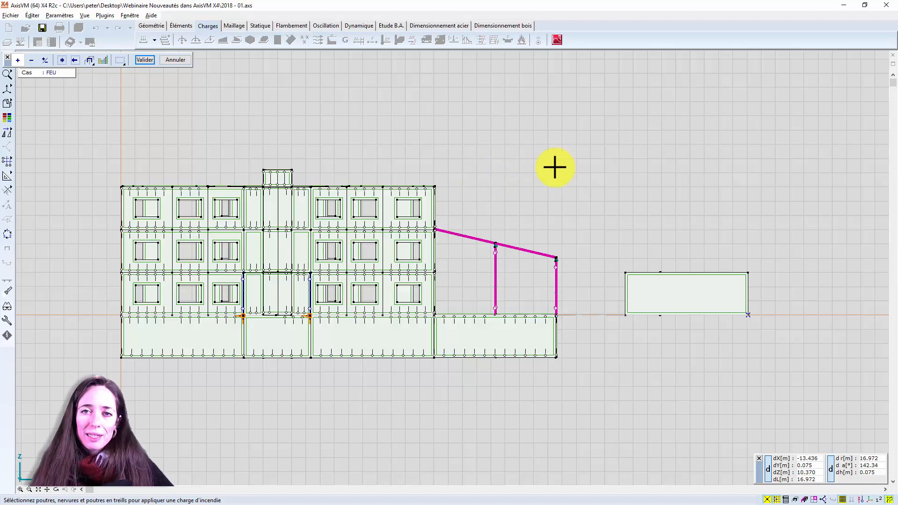
middle_click_drag(489, 245, 443, 297, "alt")
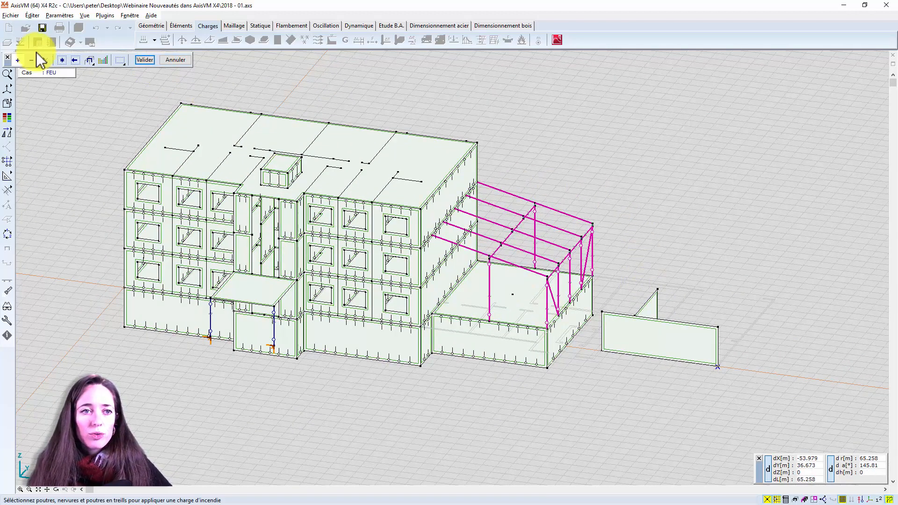
left_click(143, 60)
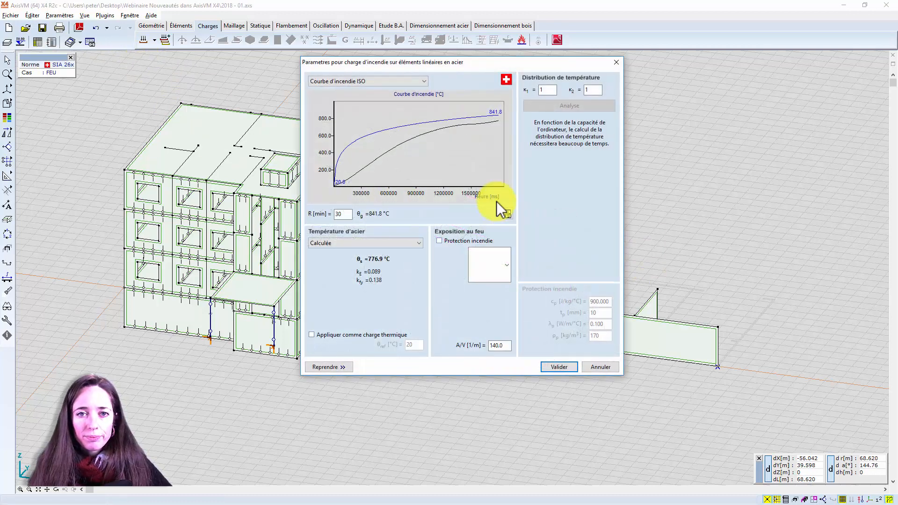
- Try the Incendie externe, Courbe d'incendie hydrocarbone and Courbe d'incendie paramétrée fire curves in the fire load parameters
left_click(366, 79)
left_click(366, 79)
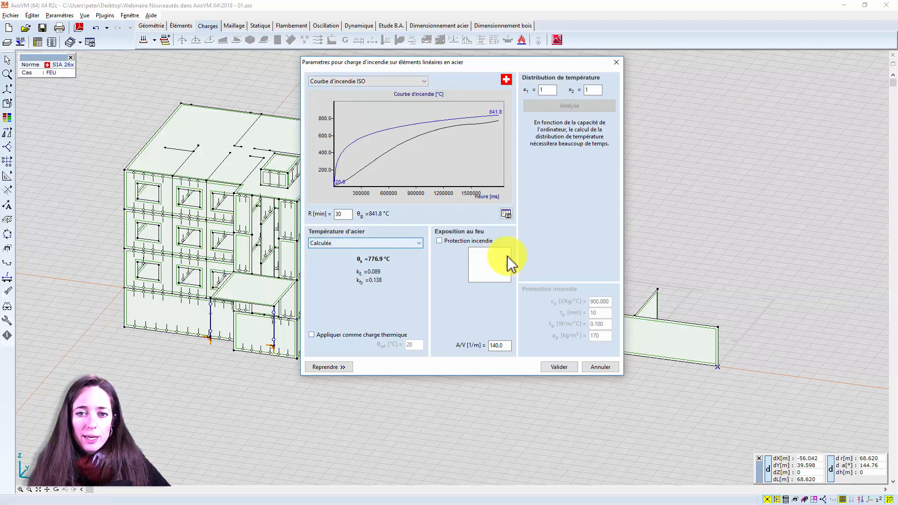
left_click(367, 82)
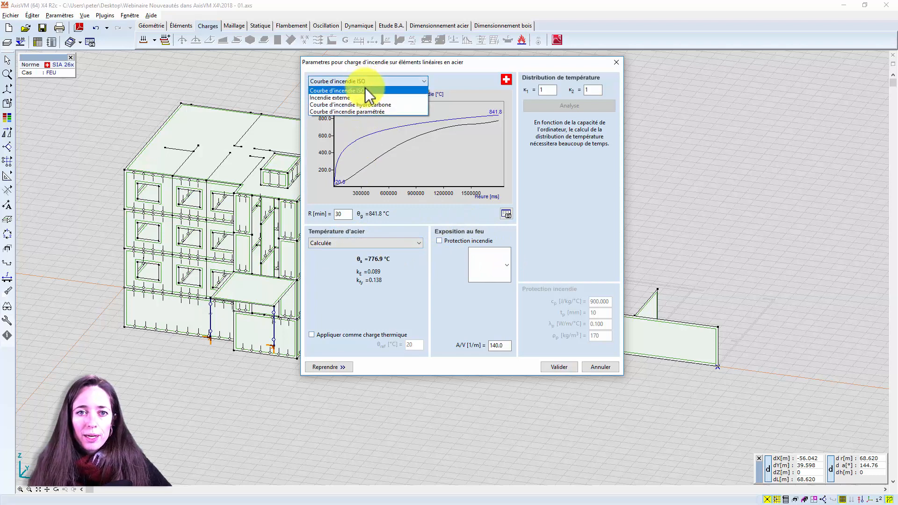
left_click(368, 97)
left_click(365, 83)
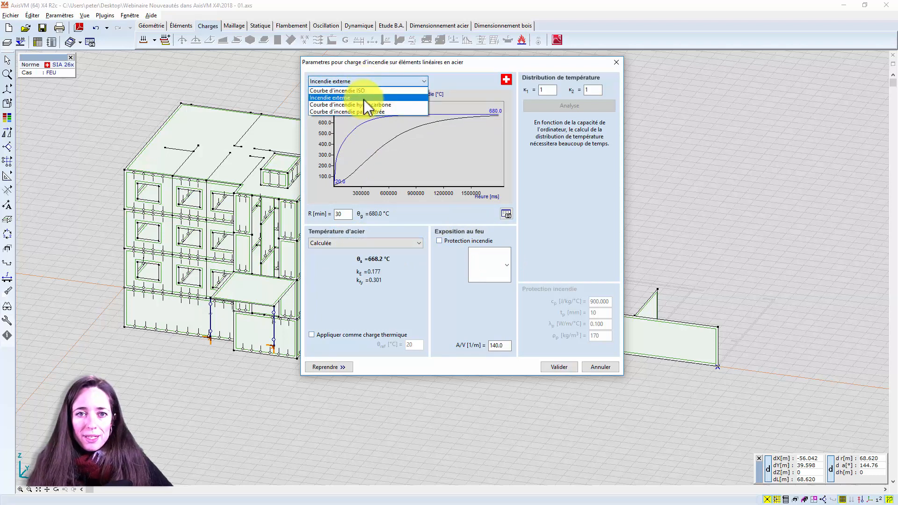
left_click(364, 101)
left_click(367, 82)
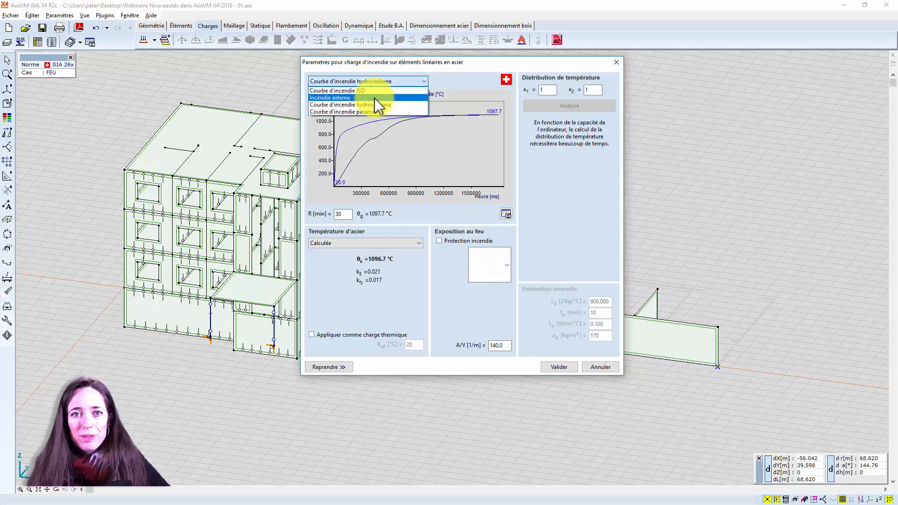
left_click(377, 113)
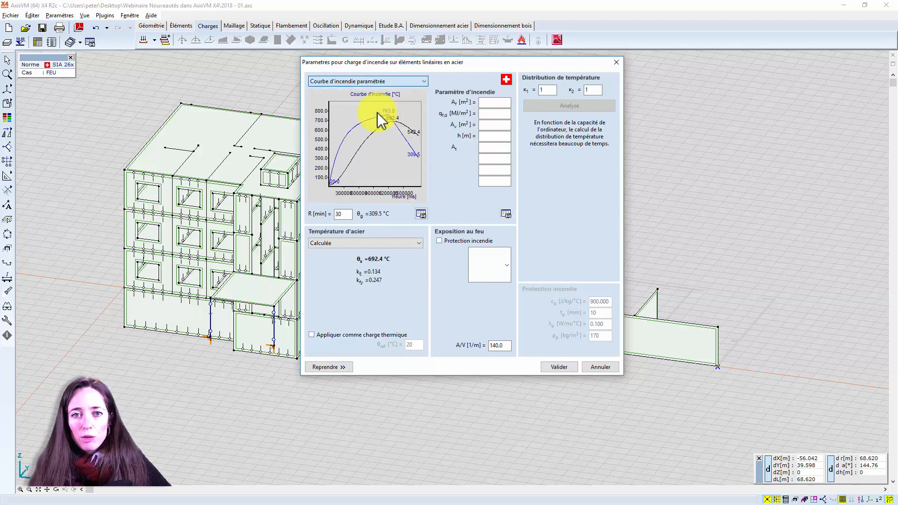
- Set the fire curve to Courbe d'incendie ISO and apply the fire load to the selected steel members
left_click(371, 81)
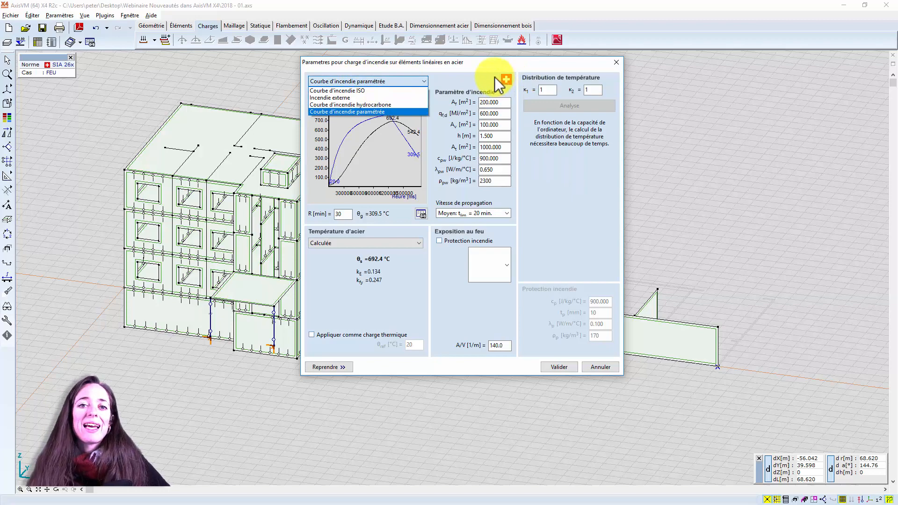
left_click(351, 91)
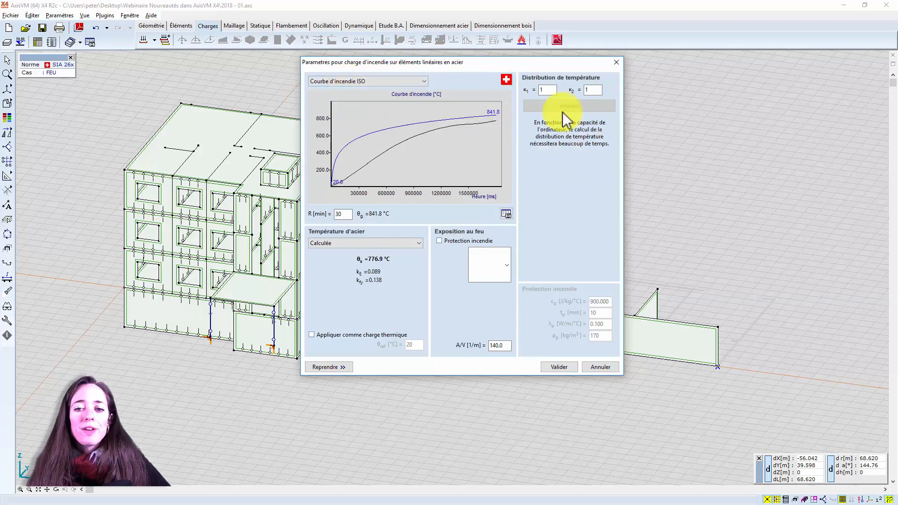
left_click(559, 367)
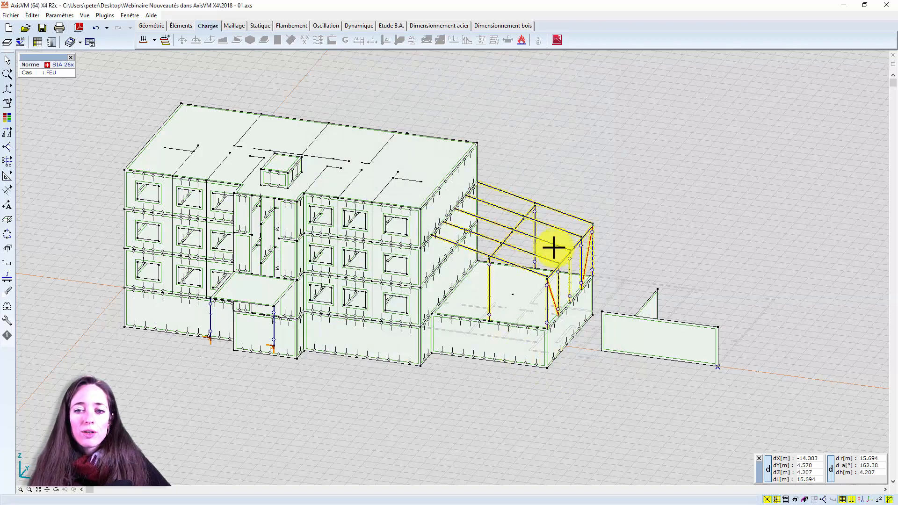
middle_click_drag(552, 247, 624, 210, "shift")
scroll(515, 208, "up", 2)
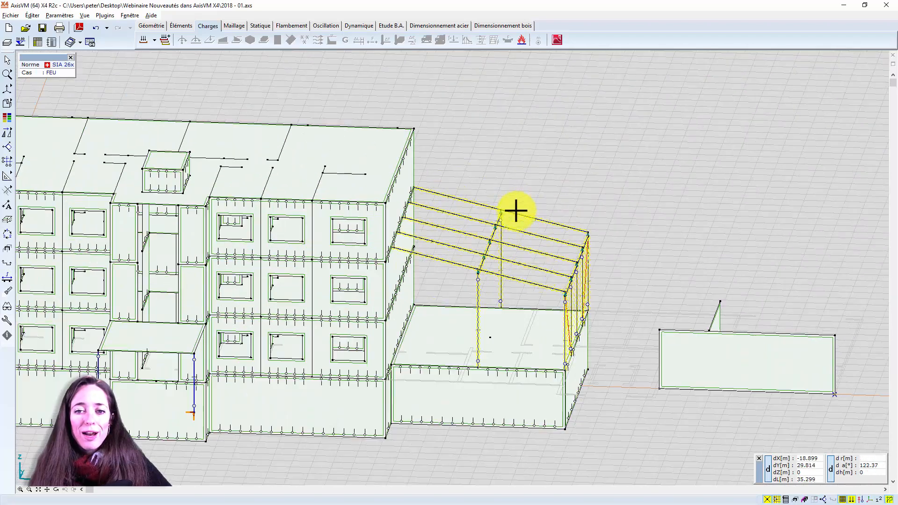
mouse_move(462, 268)
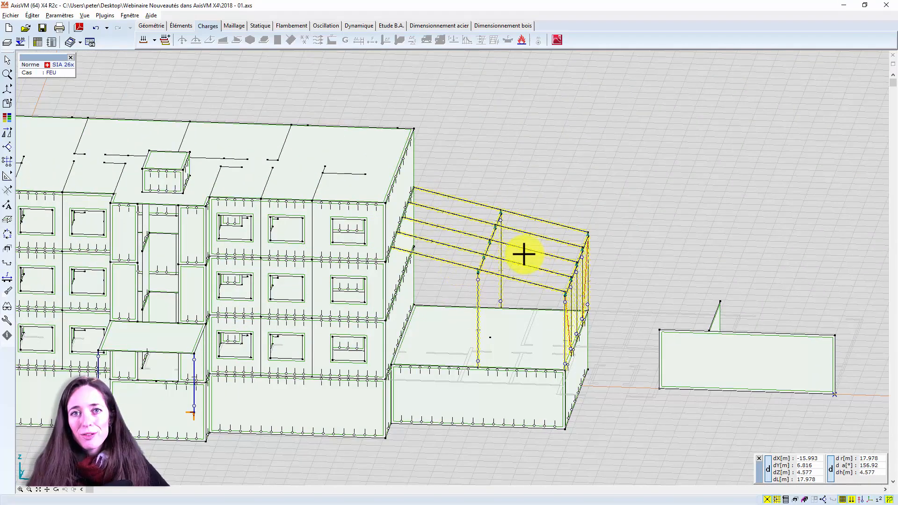
middle_click_drag(529, 264, 489, 244)
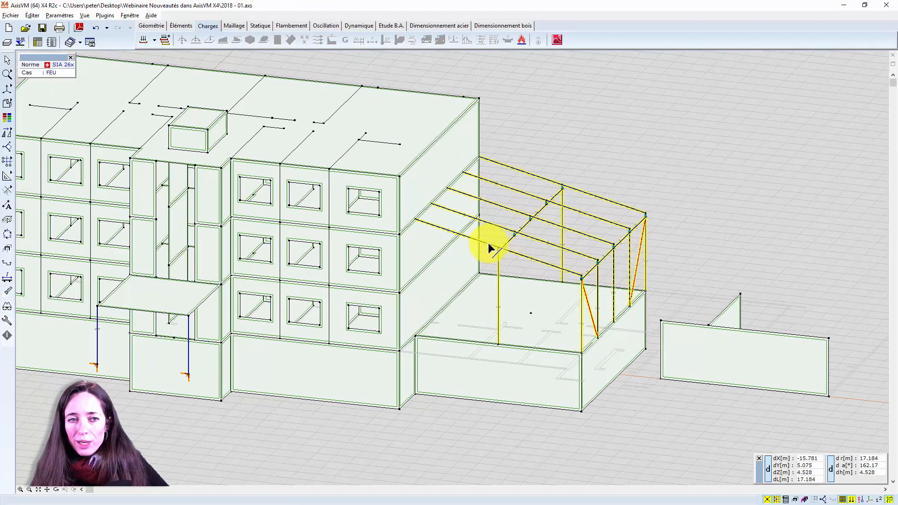
middle_click_drag(577, 221, 621, 221)
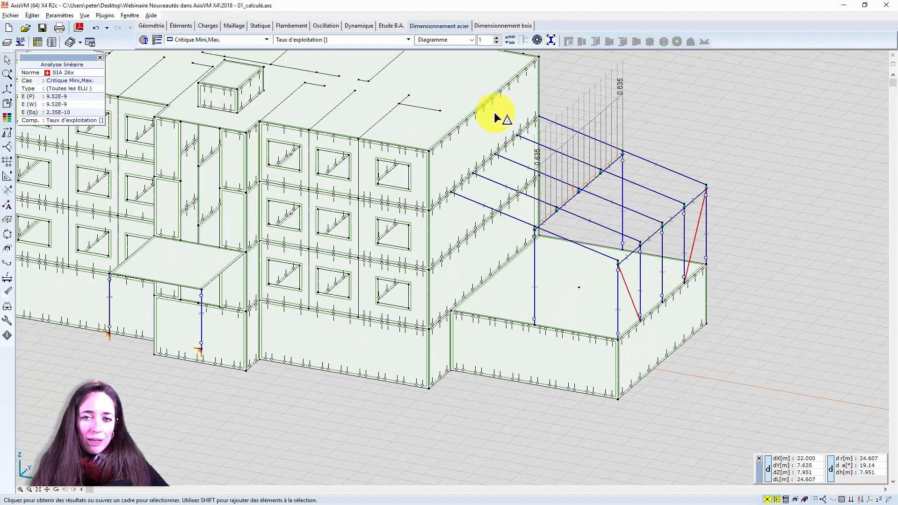
- Review the fire buckling coefficients, including the Ky options, in the HE 200 B roof beam's steel design parameters, then cancel them
scroll(489, 121, "down", 1)
middle_click_drag(471, 134, 436, 162, "alt")
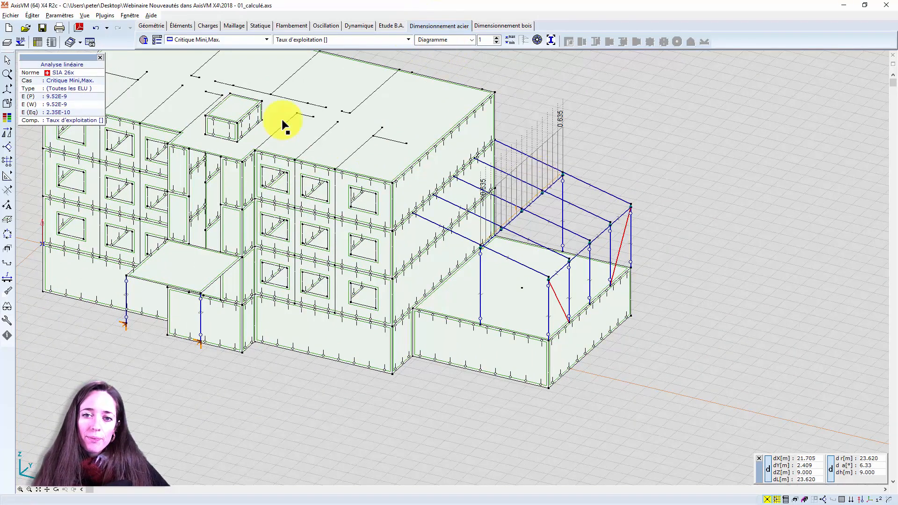
left_click(140, 42)
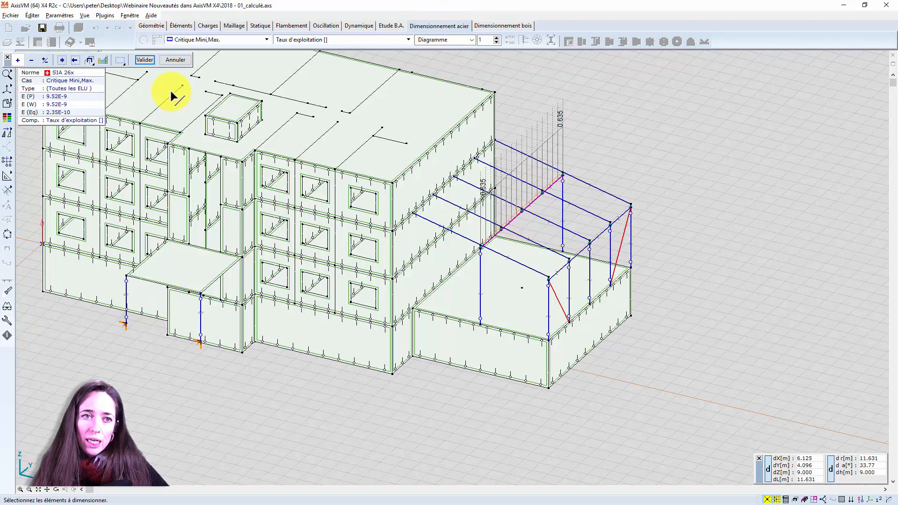
left_click(145, 60)
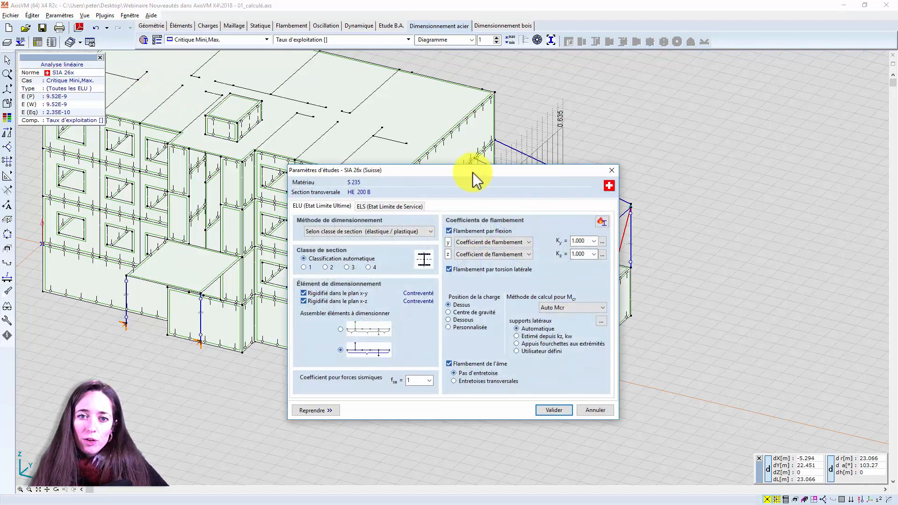
left_click_drag(473, 172, 459, 138)
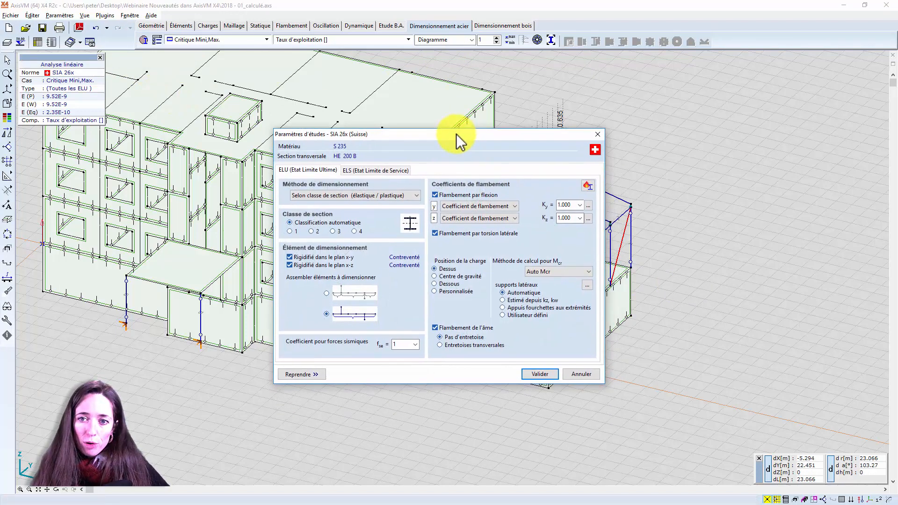
left_click(587, 185)
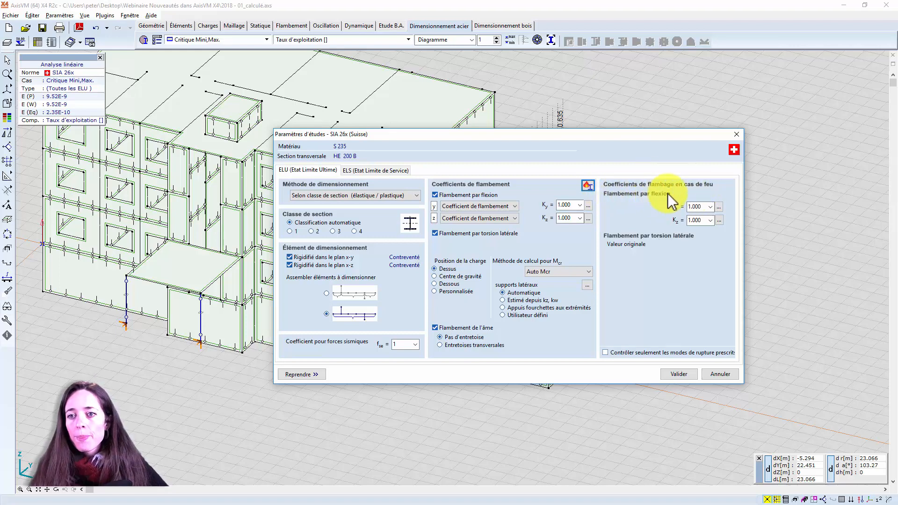
left_click(710, 206)
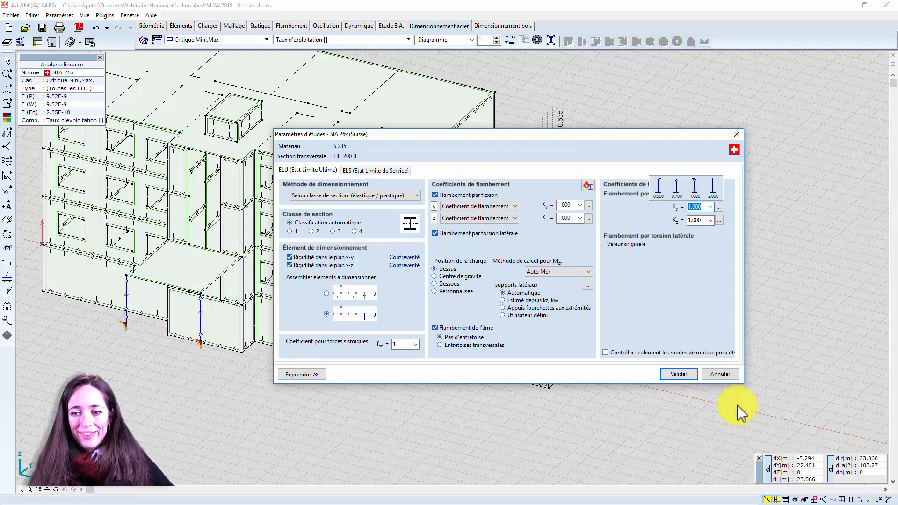
left_click(725, 374)
left_click(725, 376)
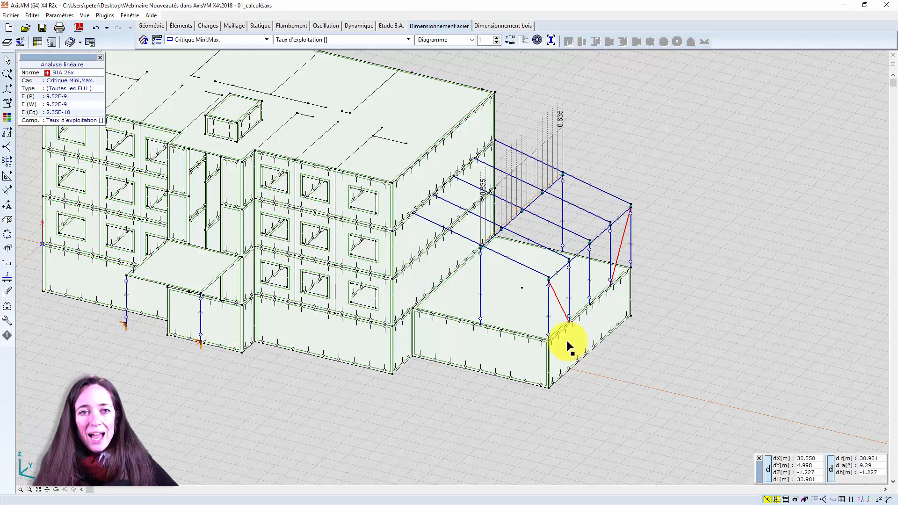
- Display the oscillation results for Mode 1, component eX, and examine them on the whole building
scroll(552, 367, "down", 1)
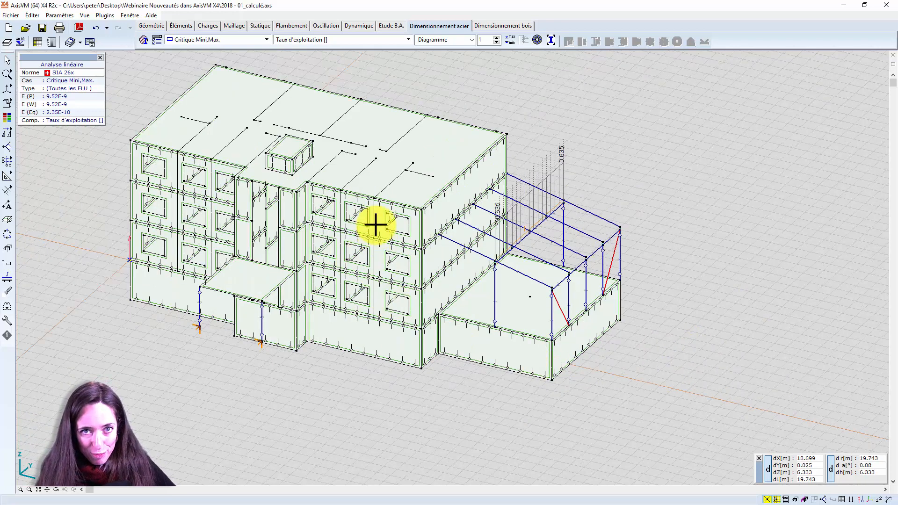
left_click(328, 26)
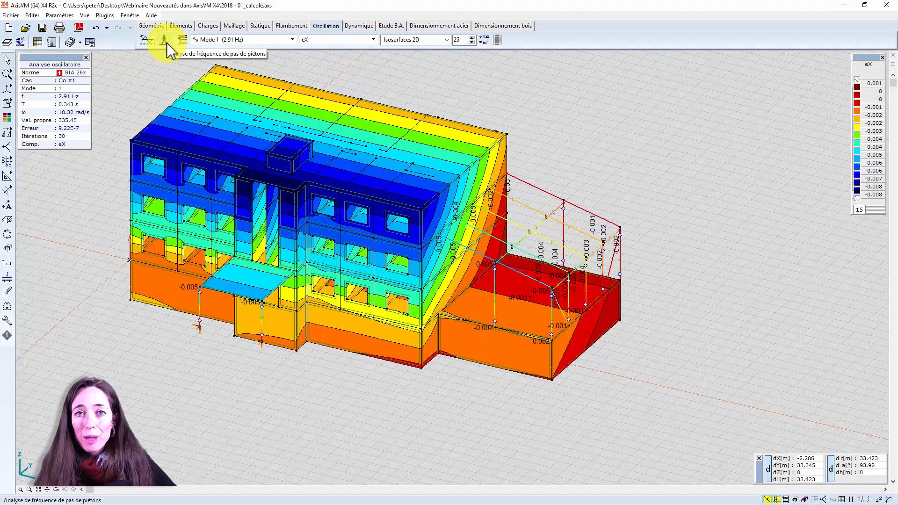
middle_click_drag(177, 114, 222, 143)
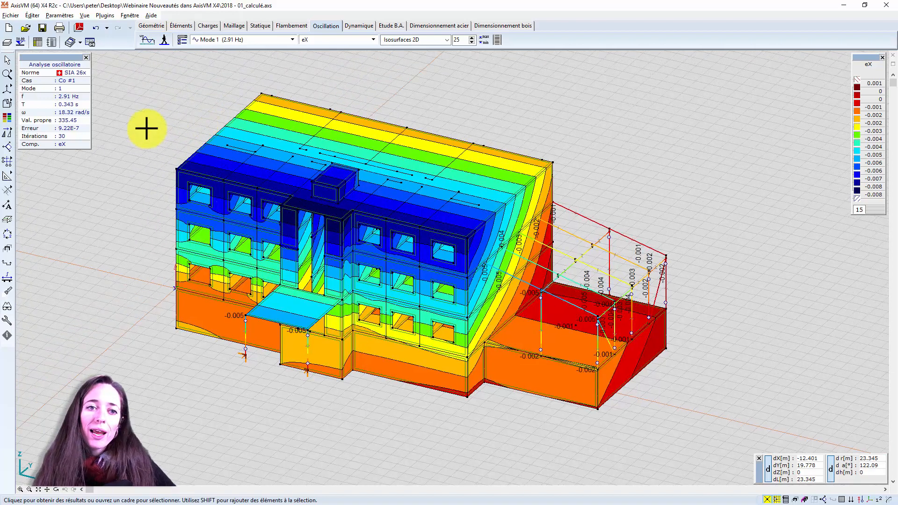
scroll(147, 129, "up", 1)
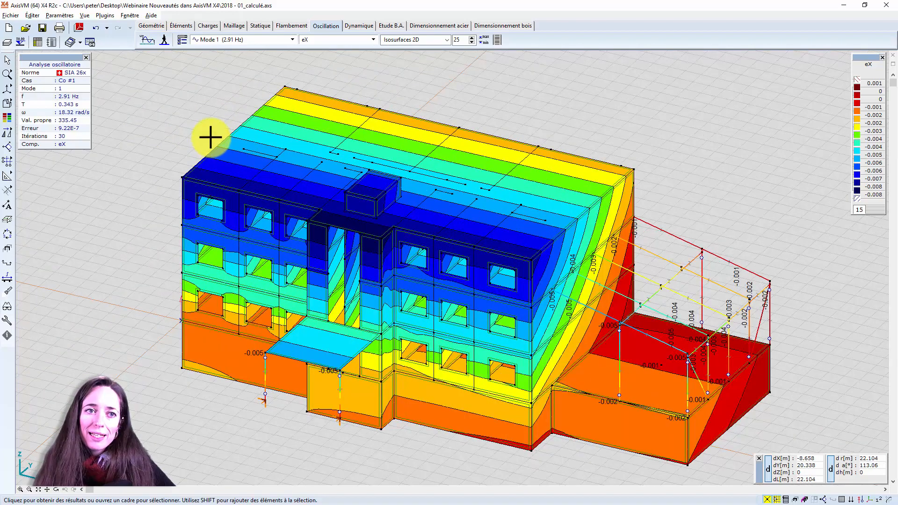
middle_click_drag(206, 136, 201, 119)
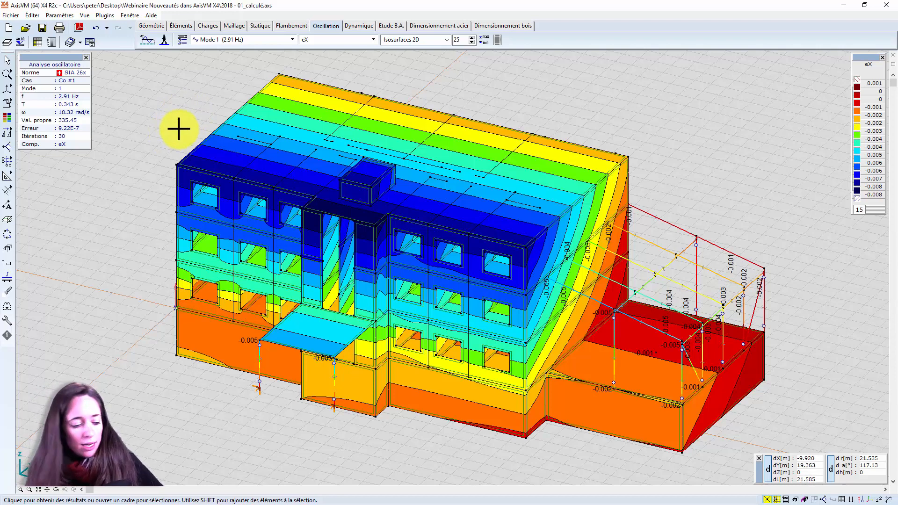
- Review the pedestrian footfall analysis settings and the CCIP-016 and SCI P354 methods, cancel them, and locate the Manuel FFA in the help
left_click(164, 41)
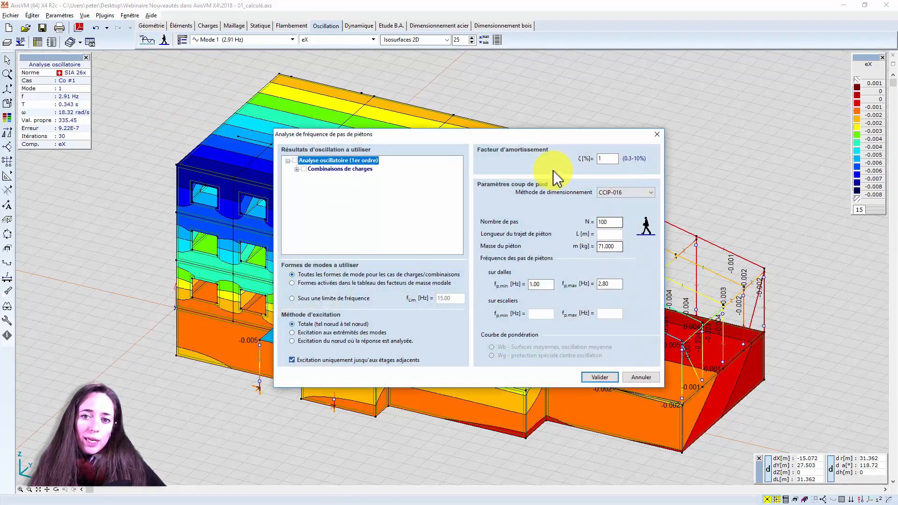
left_click(629, 194)
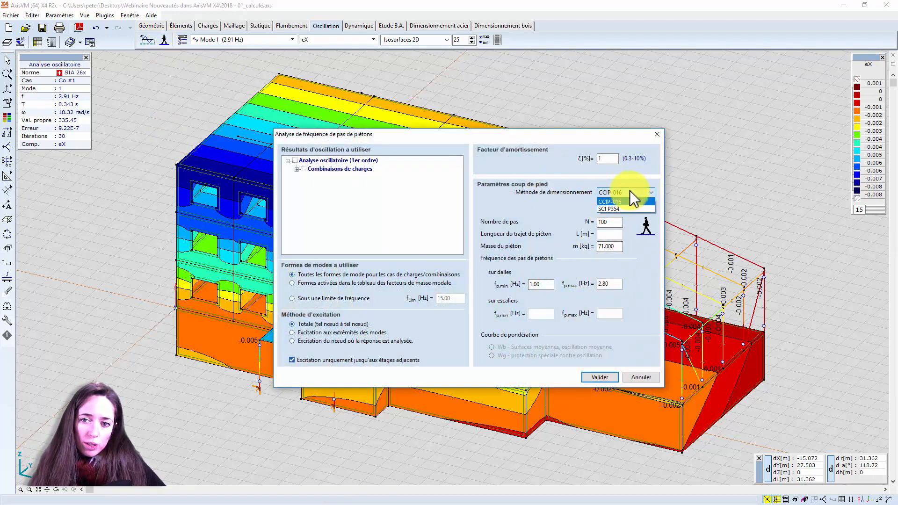
left_click(624, 205)
left_click(445, 204)
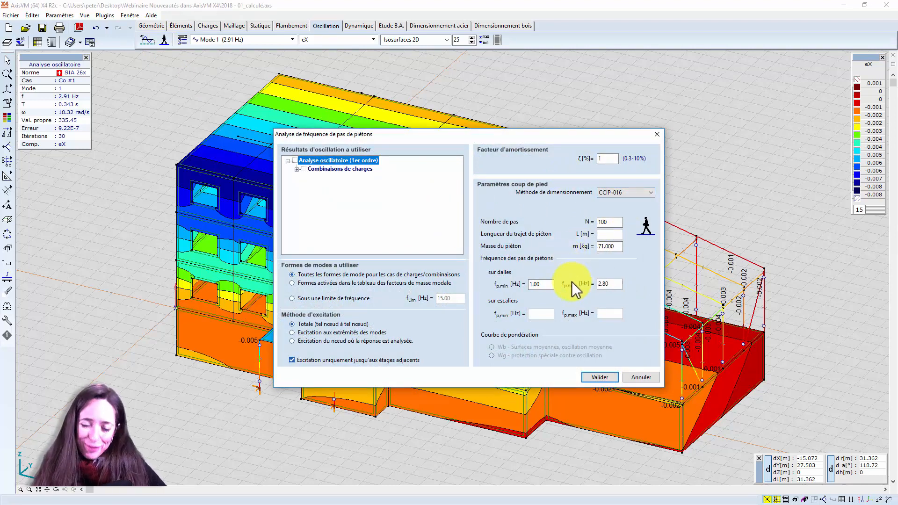
left_click(641, 377)
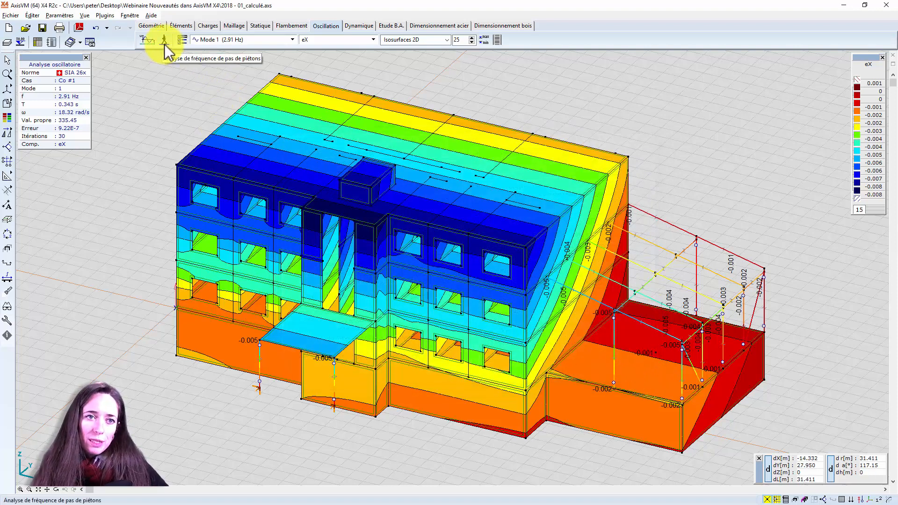
left_click(151, 16)
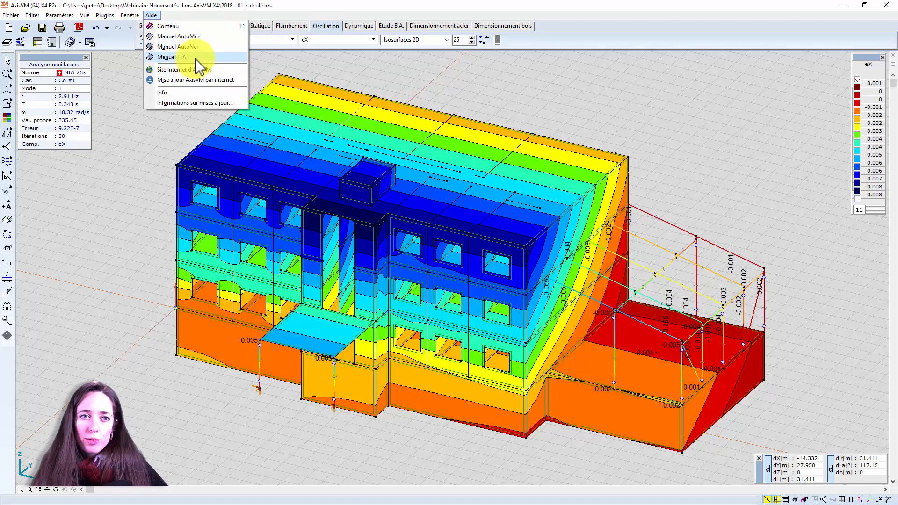
left_click(253, 58)
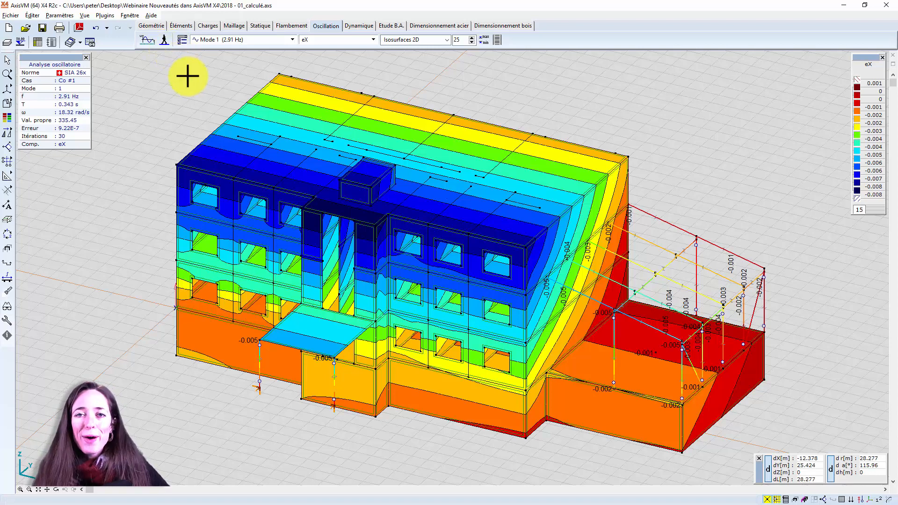
- Display the Facteur de réponse oscillatoire footfall results, component R totale, and examine them on the whole building
left_click(151, 16)
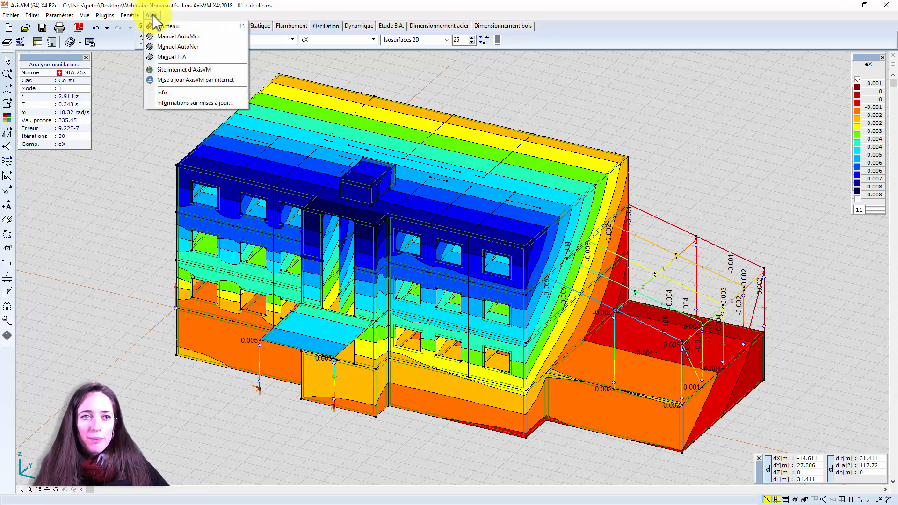
left_click(152, 16)
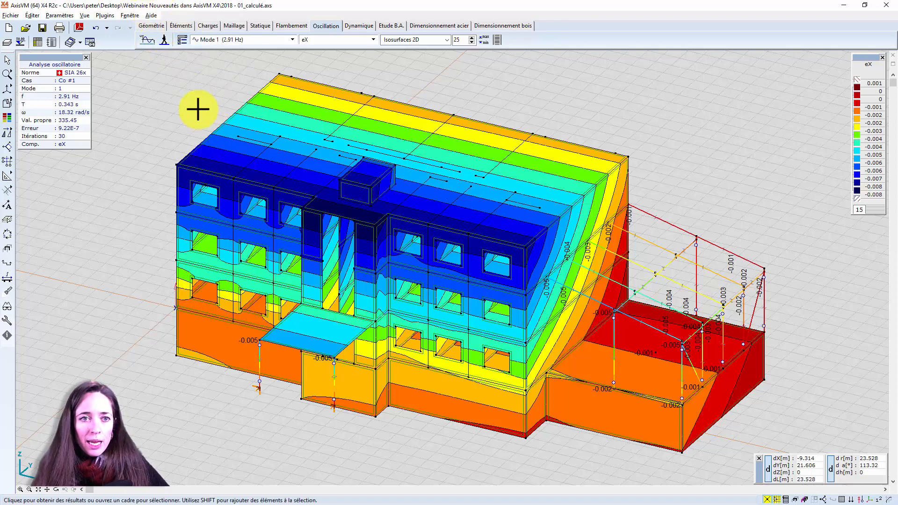
left_click(232, 40)
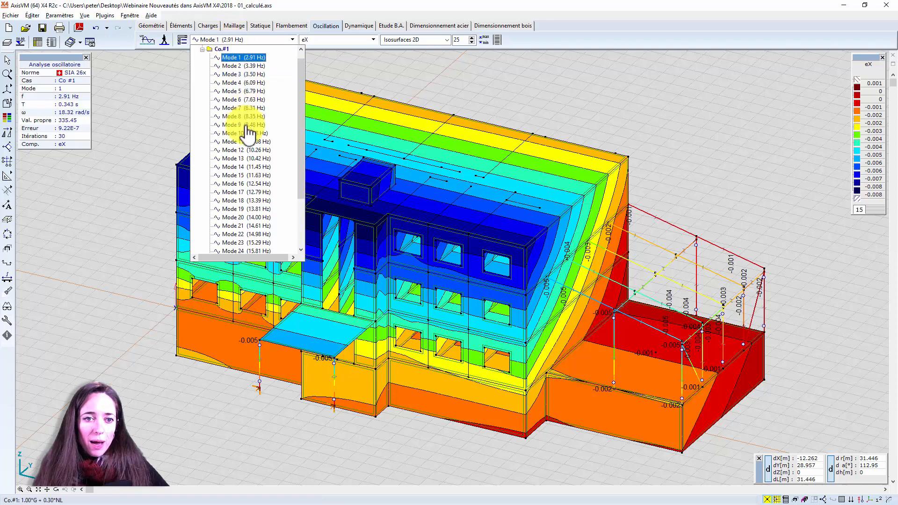
scroll(253, 197, "down", 3)
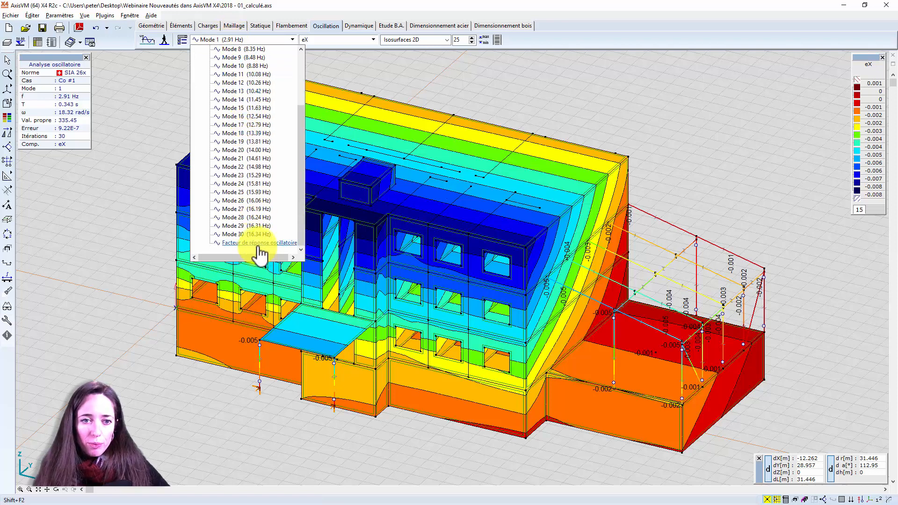
left_click(258, 244)
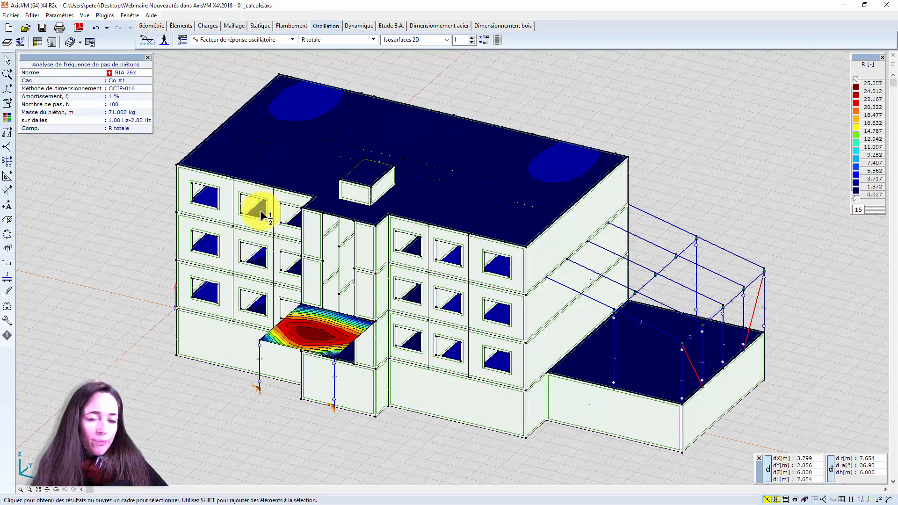
middle_click_drag(241, 277, 408, 260, "alt")
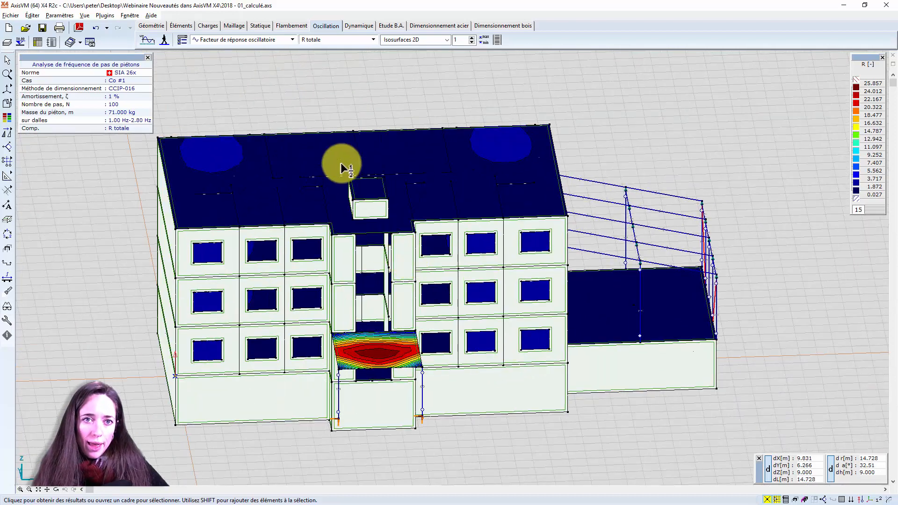
middle_click_drag(349, 182, 380, 130, "alt")
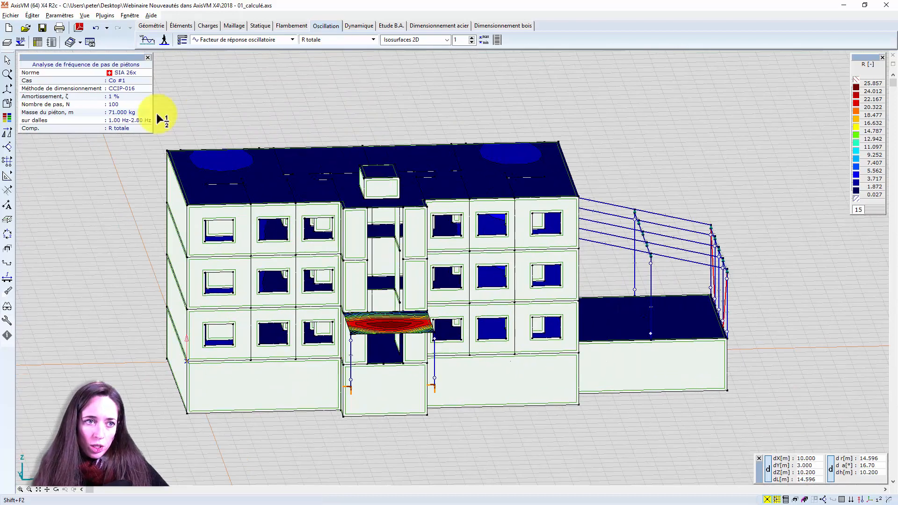
- Isolate the upper intermediate floor slab at the 6 m level from the X-Z view and examine its response factor isosurfaces in 3D
left_click(23, 90)
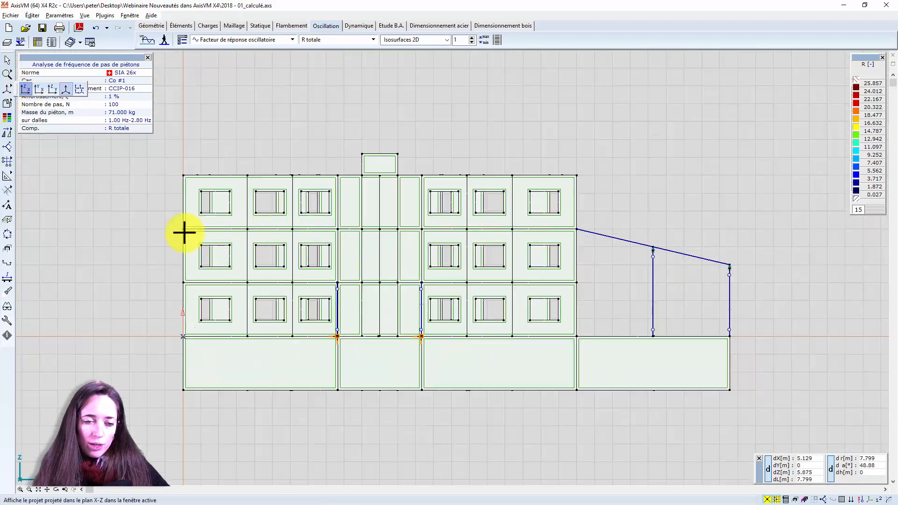
left_click_drag(170, 227, 632, 253)
left_click(813, 502)
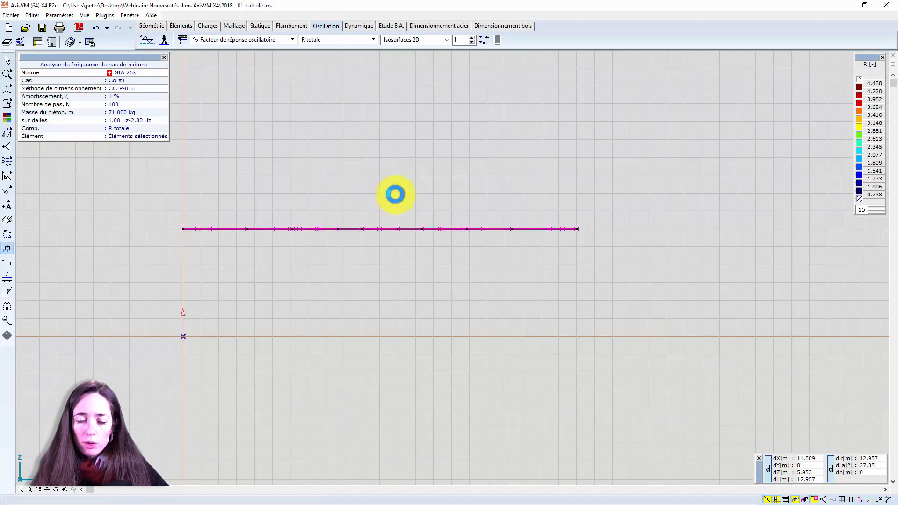
middle_click_drag(415, 258, 517, 402, "alt")
key("Escape")
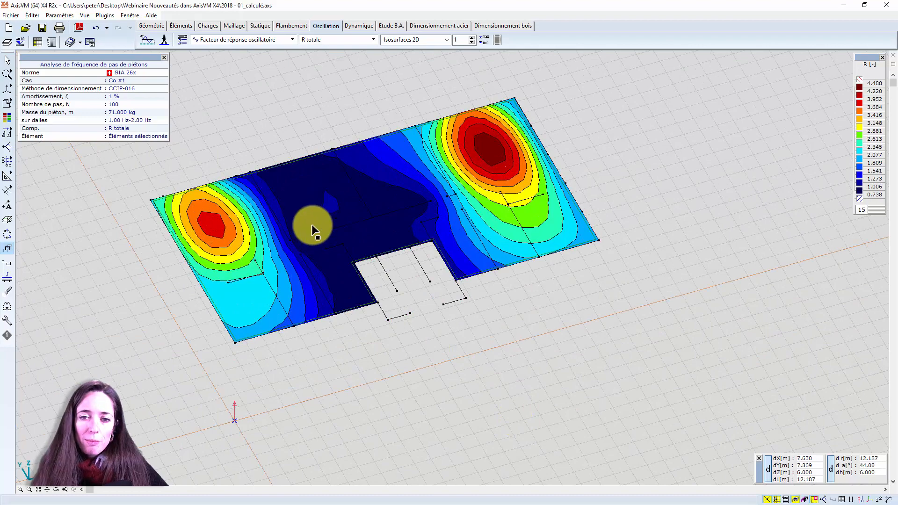
scroll(313, 228, "up", 1)
middle_click_drag(313, 228, 403, 274)
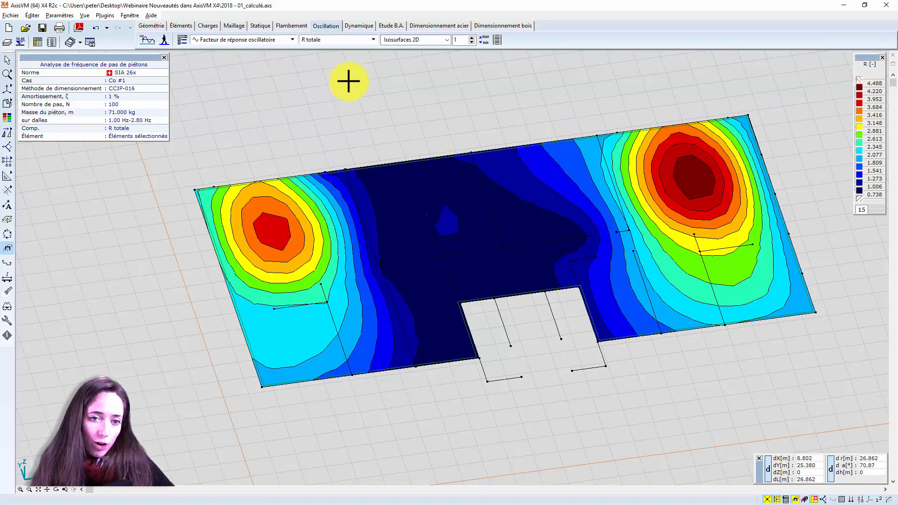
- Show the whole building again to examine its response factors, and return to the element definition mode
left_click(815, 499)
scroll(586, 339, "down", 2)
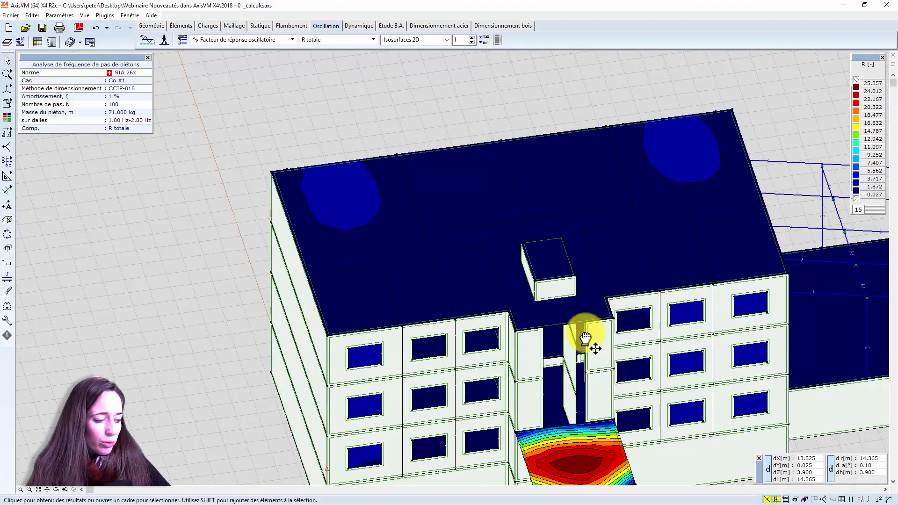
middle_click_drag(586, 339, 461, 173, "shift")
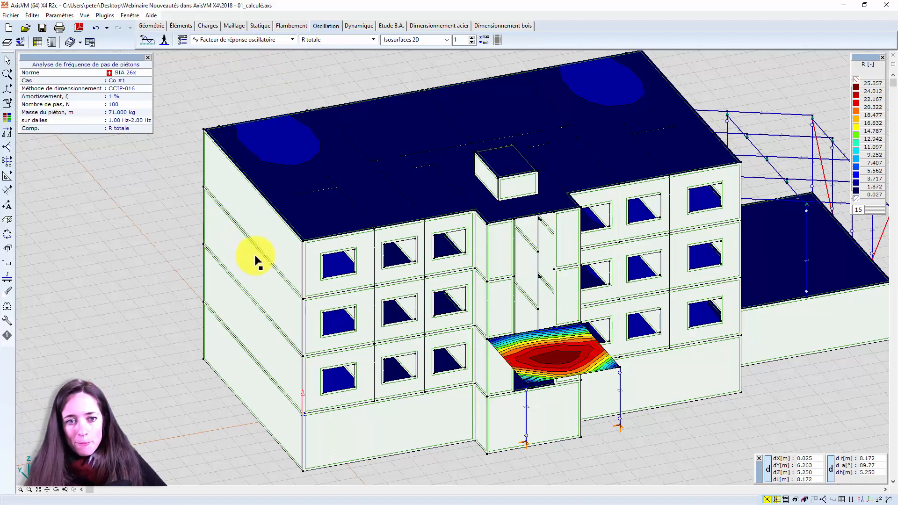
scroll(253, 259, "down", 1)
middle_click_drag(253, 264, 237, 241)
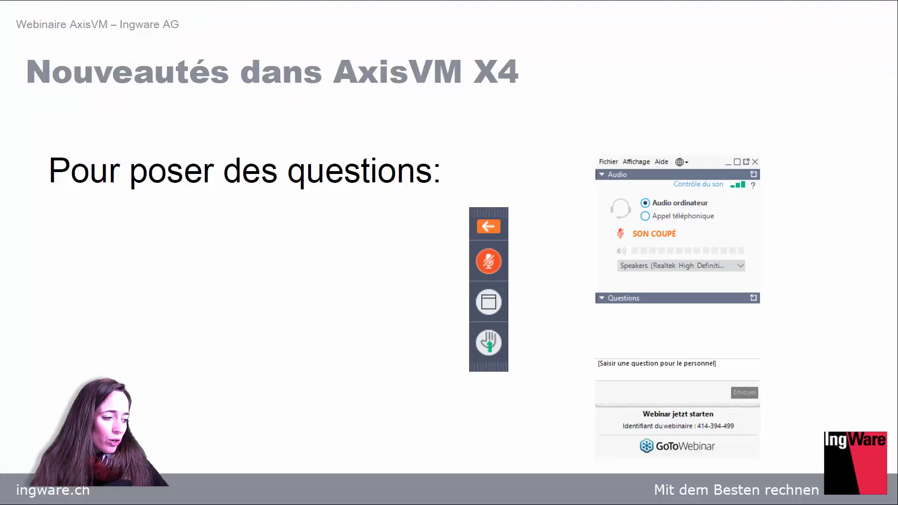
left_click(330, 192)
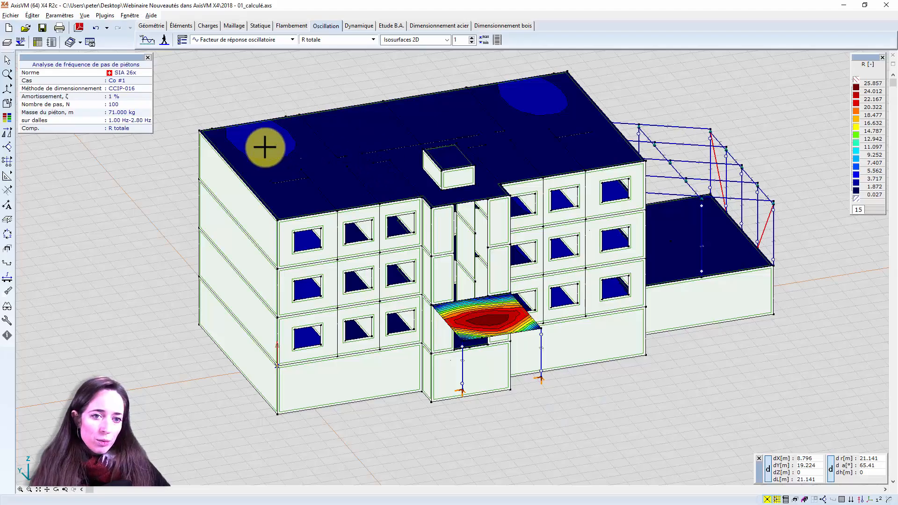
middle_click_drag(203, 185, 177, 182)
left_click(181, 26)
left_click(105, 15)
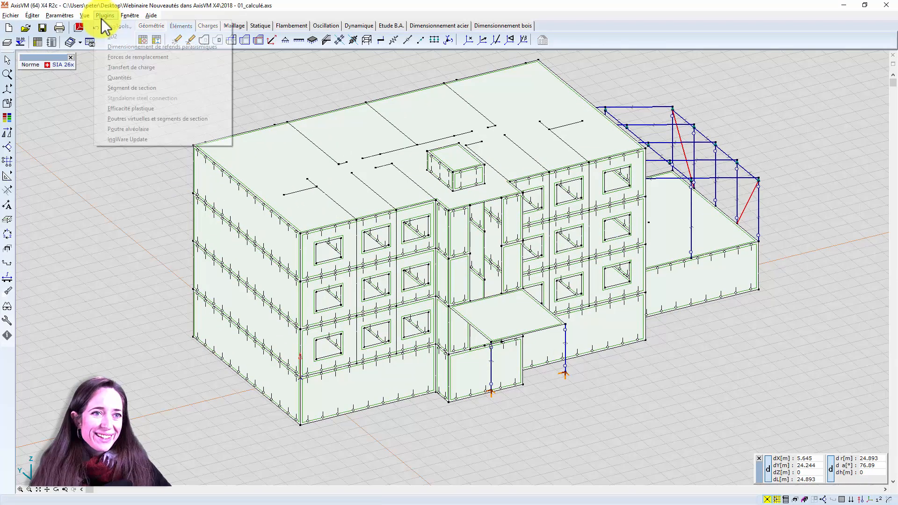
left_click(140, 119)
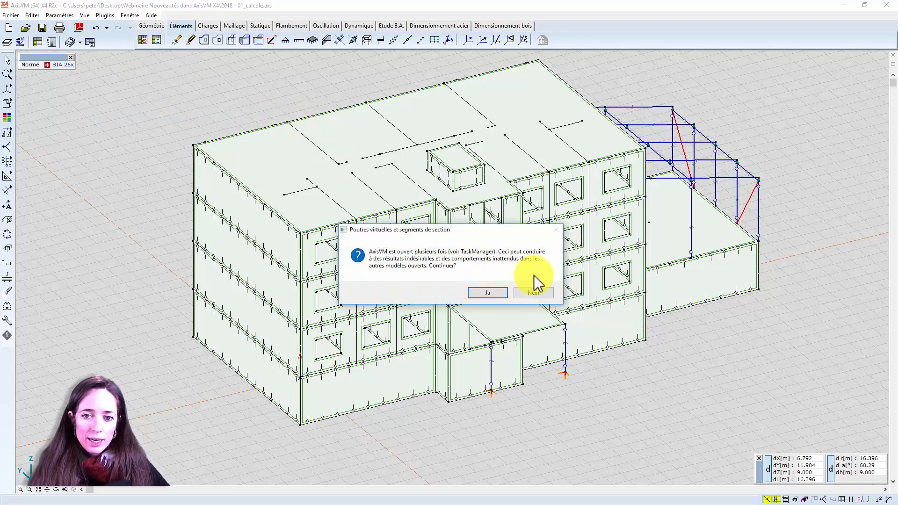
left_click(545, 293)
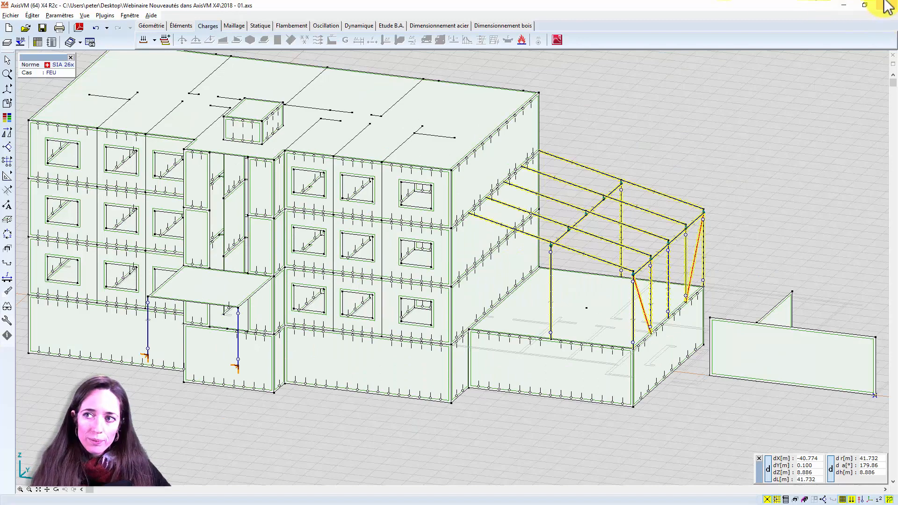
- Close the other open project 01.axs without saving and start the Poutres virtuelles et segments de section plugin on 01_calculé.axs
left_click(886, 6)
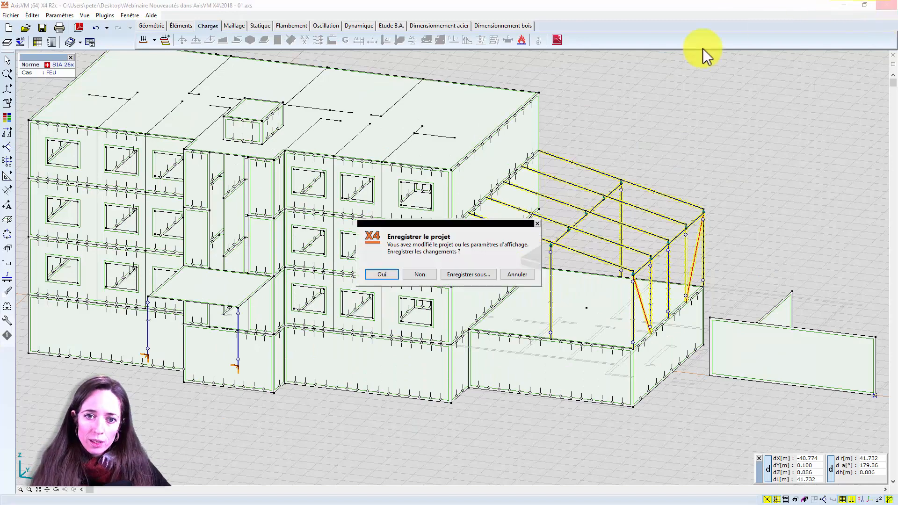
left_click(419, 283)
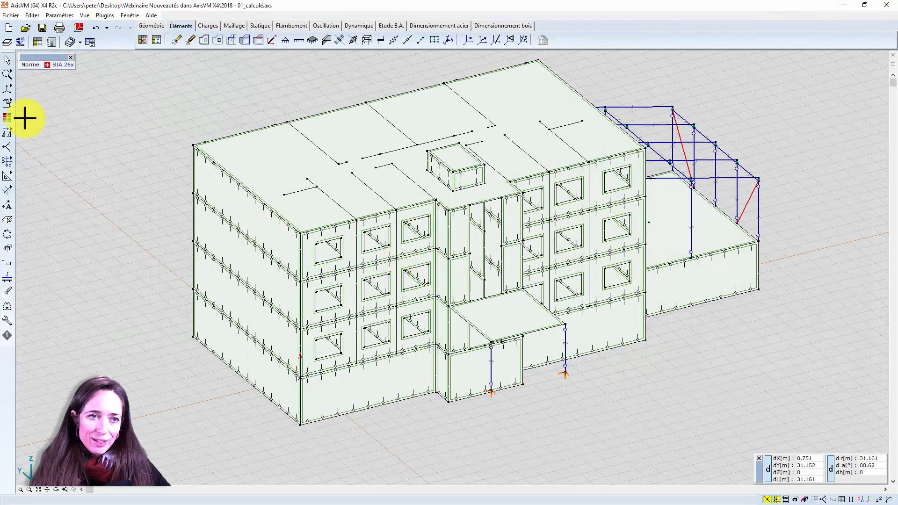
left_click(104, 15)
left_click(177, 119)
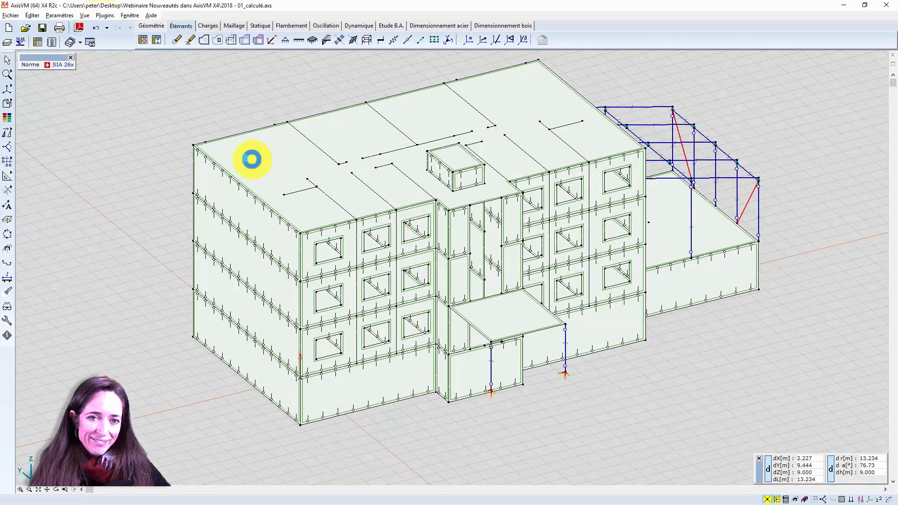
- Generate section segments for only the slab on top of the small rooftop box, at position 30 cm with prefix SEV-, and save the model
left_click_drag(453, 133, 207, 87)
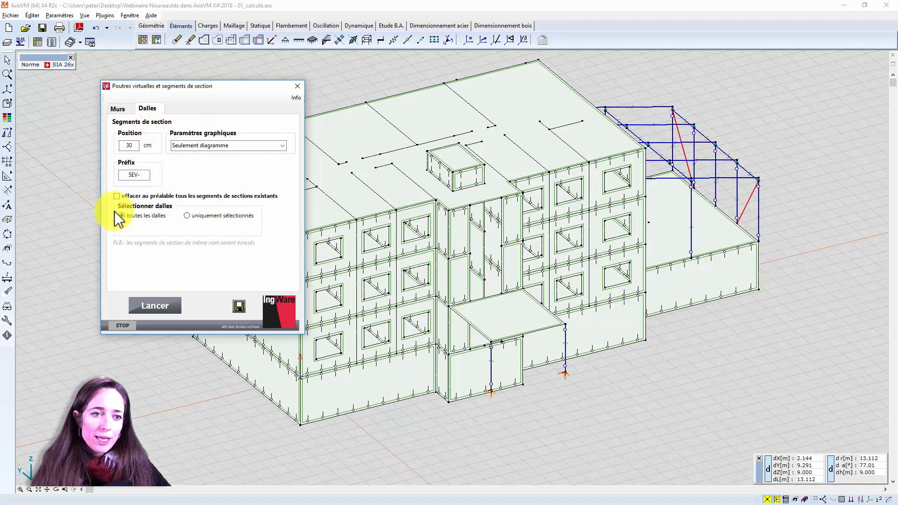
left_click(196, 216)
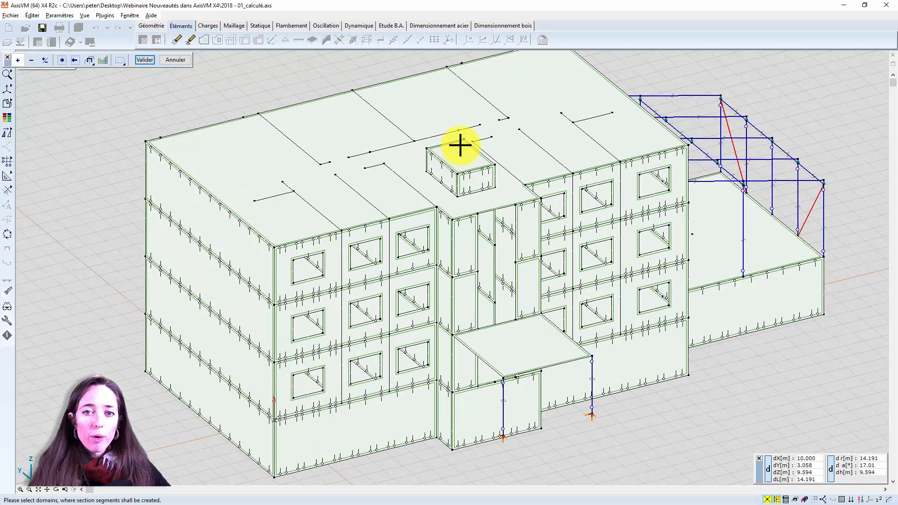
scroll(461, 146, "up", 2)
left_click(461, 135)
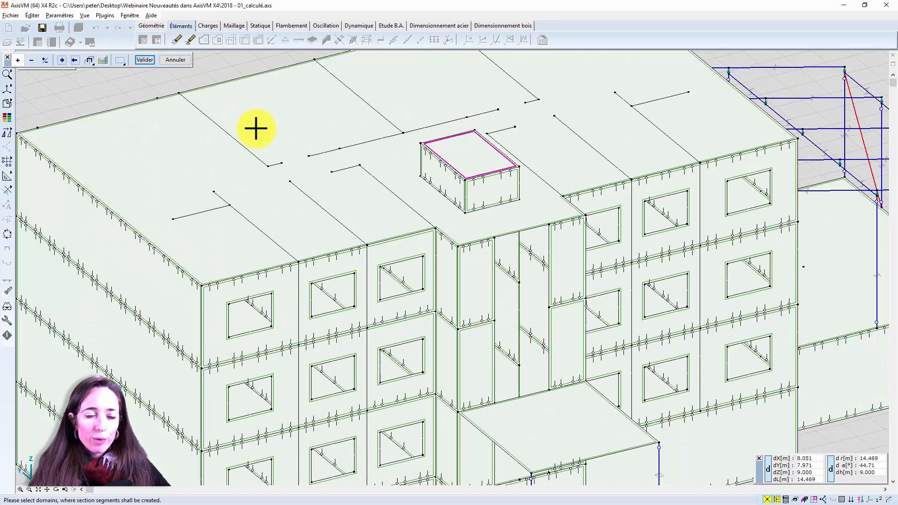
left_click(147, 64)
left_click(164, 309)
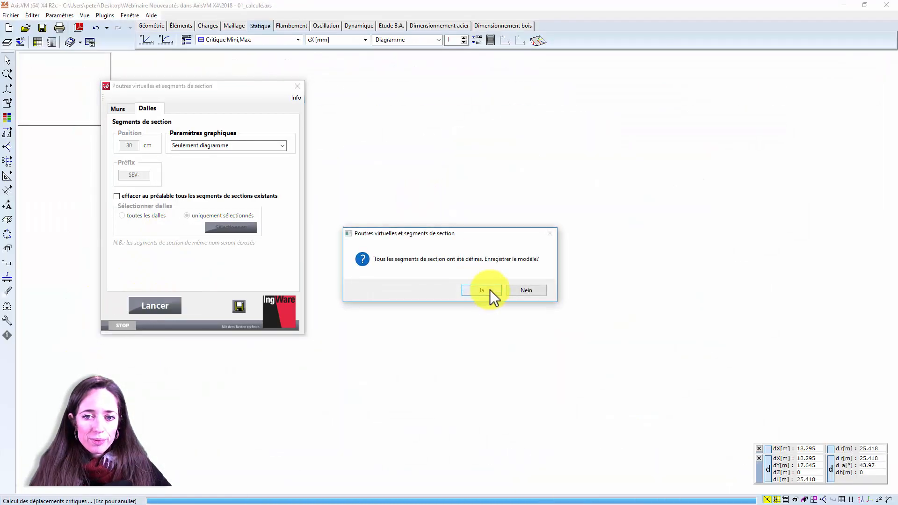
left_click(488, 290)
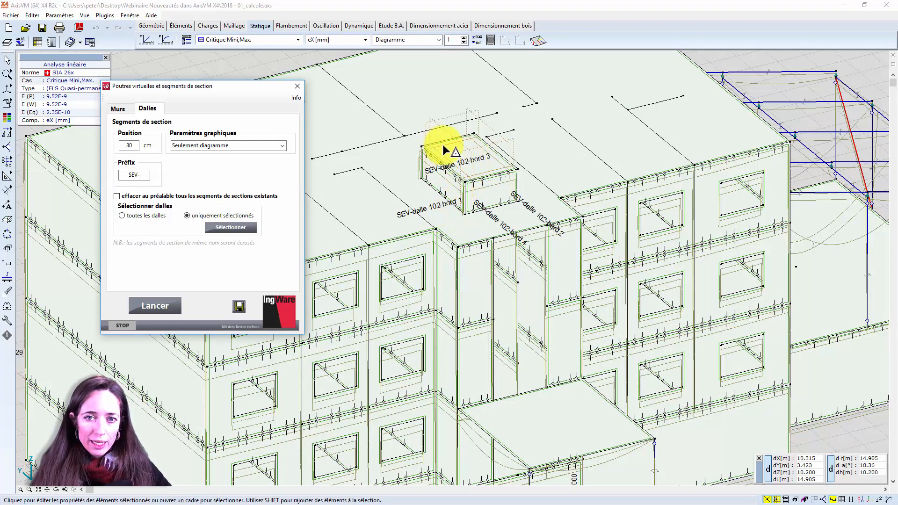
- Display the ny surface internal force as Ligne de section
left_click(332, 41)
left_click(354, 135)
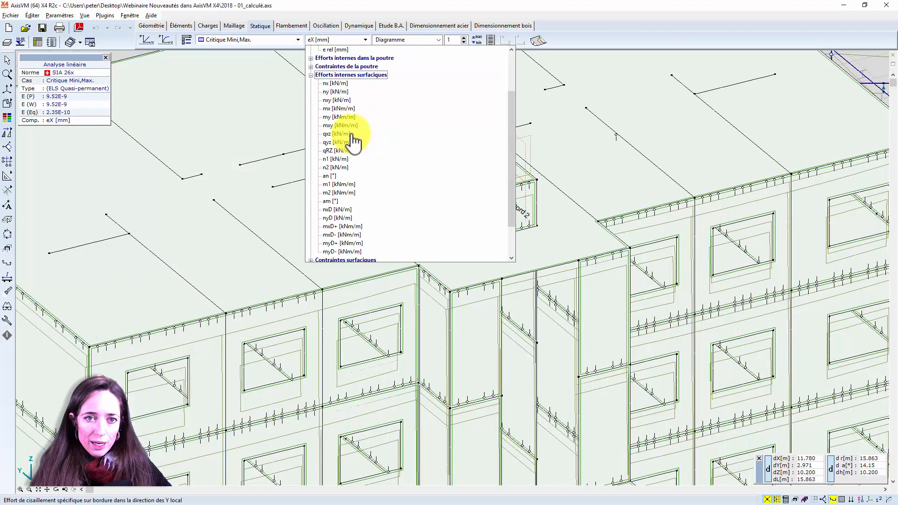
left_click(338, 97)
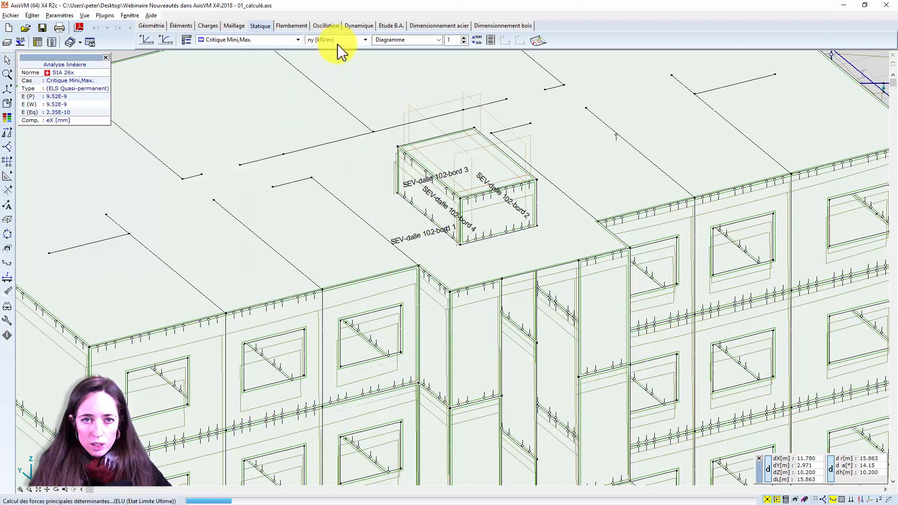
left_click(410, 42)
left_click(417, 66)
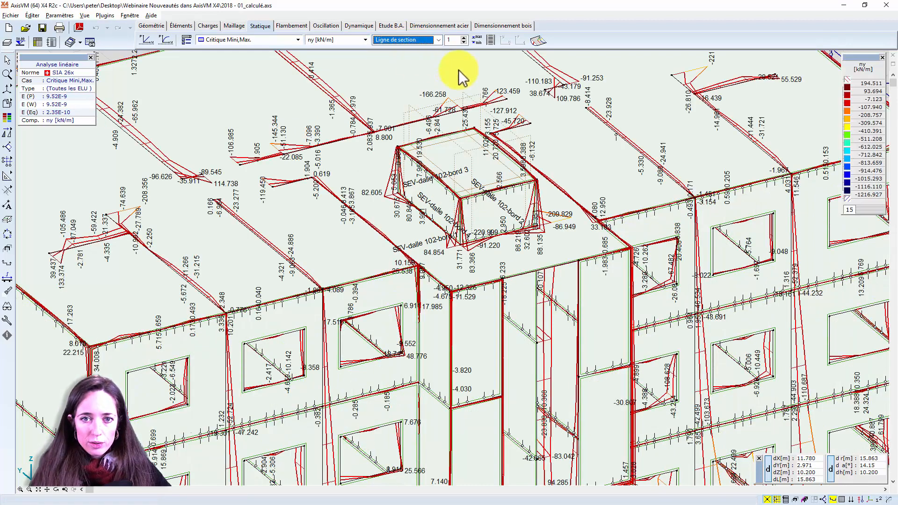
- Switch the section line results on the rooftop box slab to the Critique Maximum case and examine them
scroll(438, 153, "up", 2)
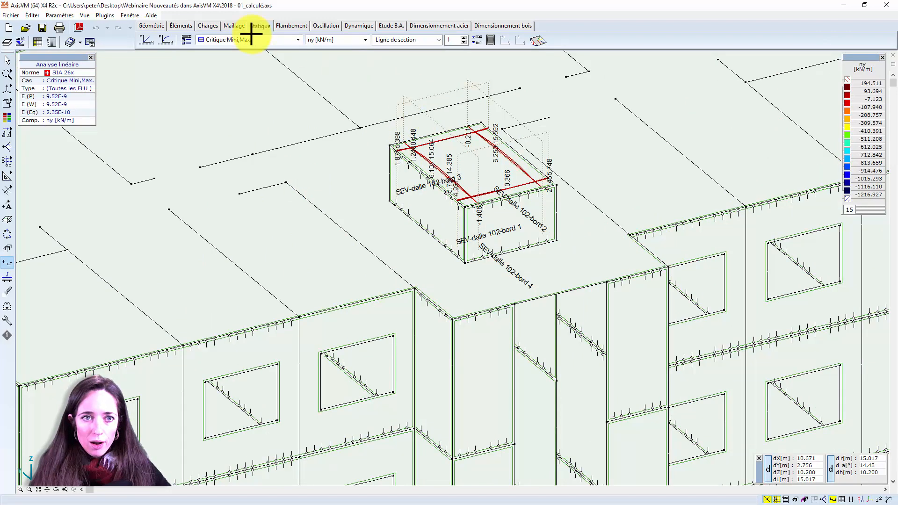
left_click(252, 39)
left_click(240, 109)
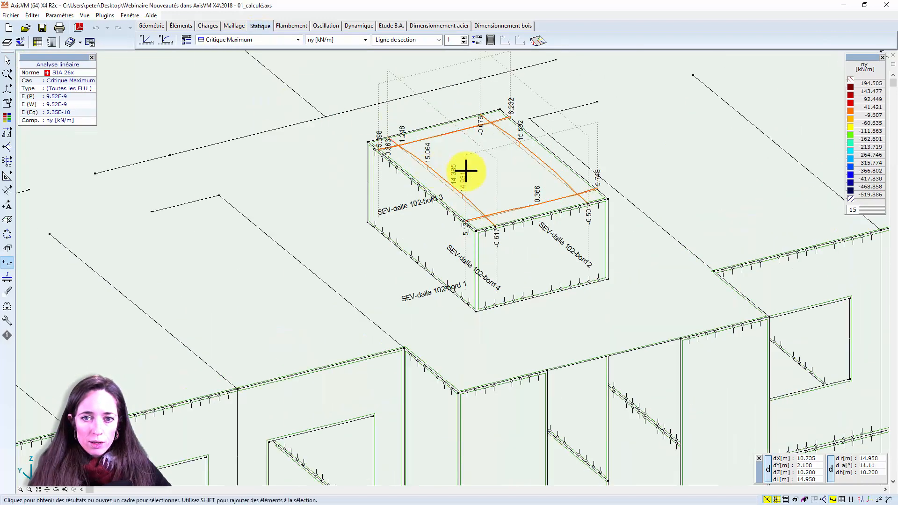
scroll(460, 170, "up", 1)
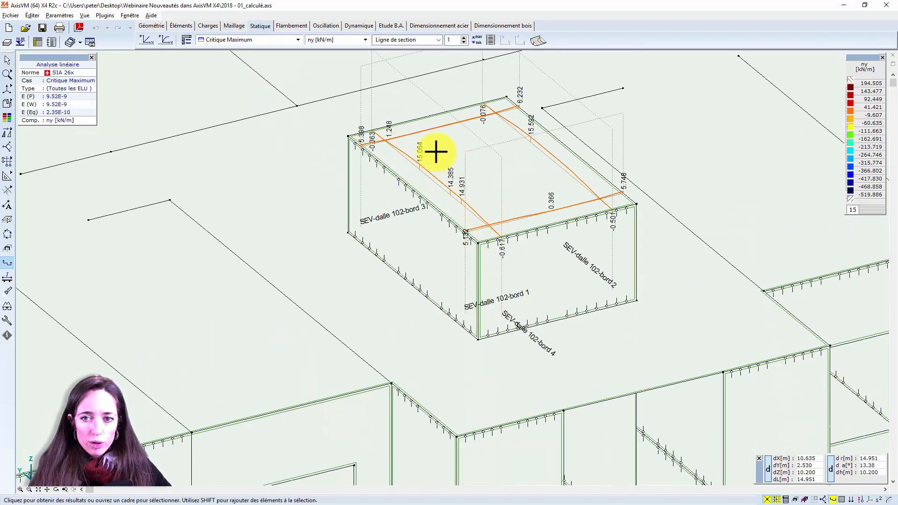
- Display the qRZ shear force along the section segments with a diagram scale of 3
left_click(340, 41)
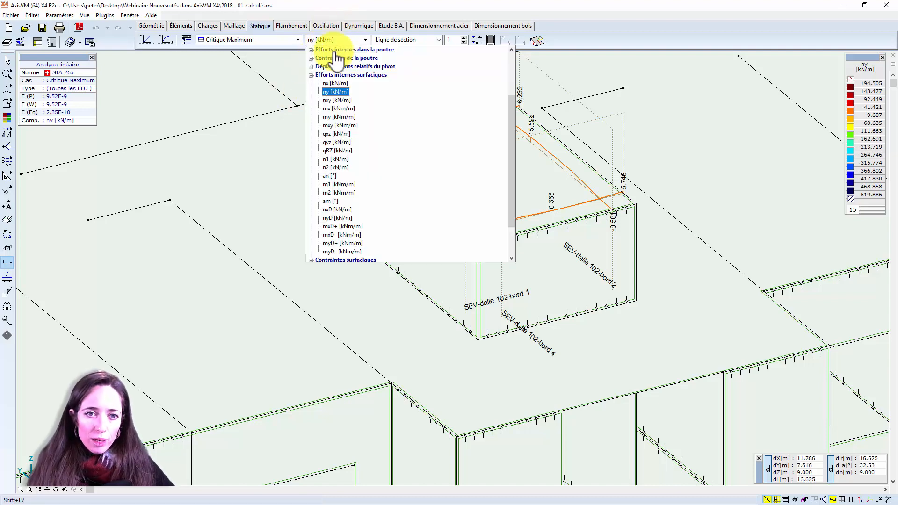
left_click(332, 158)
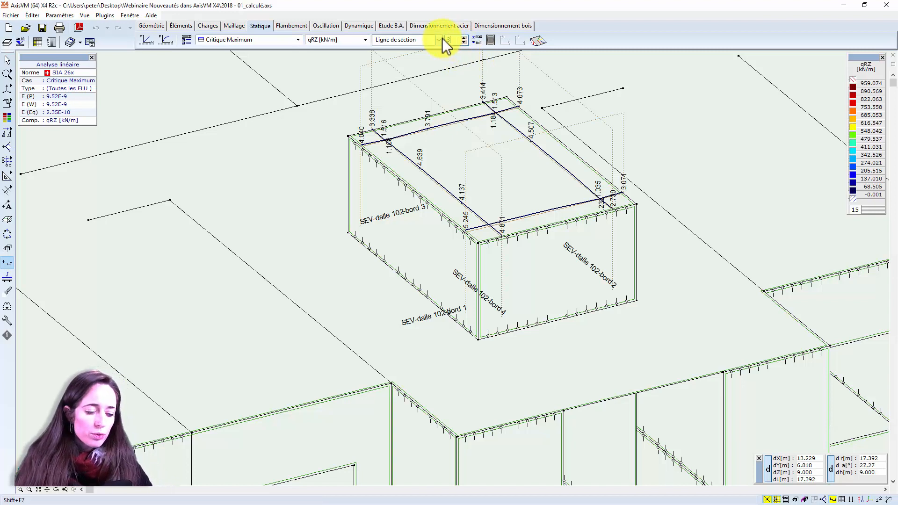
key("Return")
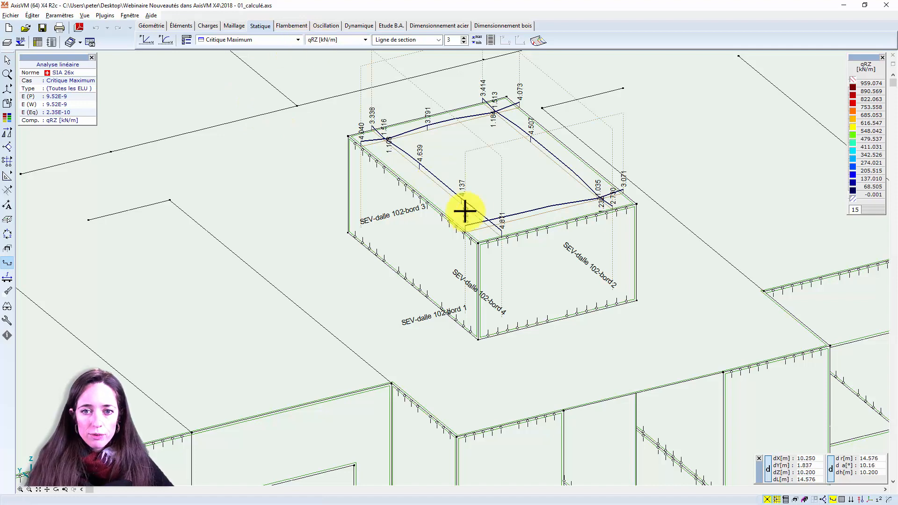
- Generate a horizontal section segment for only the top-storey front façade wall, 15 cm from the wall foot with prefix SEV -, and examine it
scroll(487, 135, "down", 1)
scroll(486, 138, "down", 1)
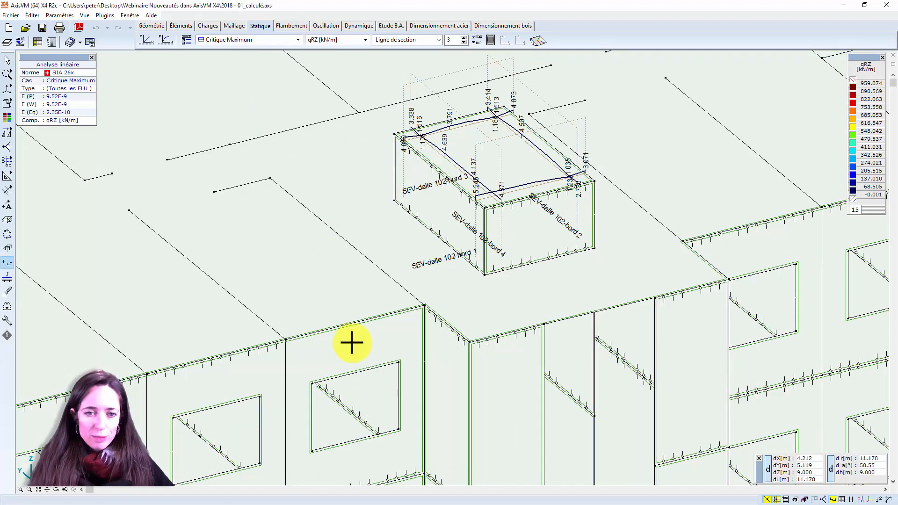
key("alt+Tab")
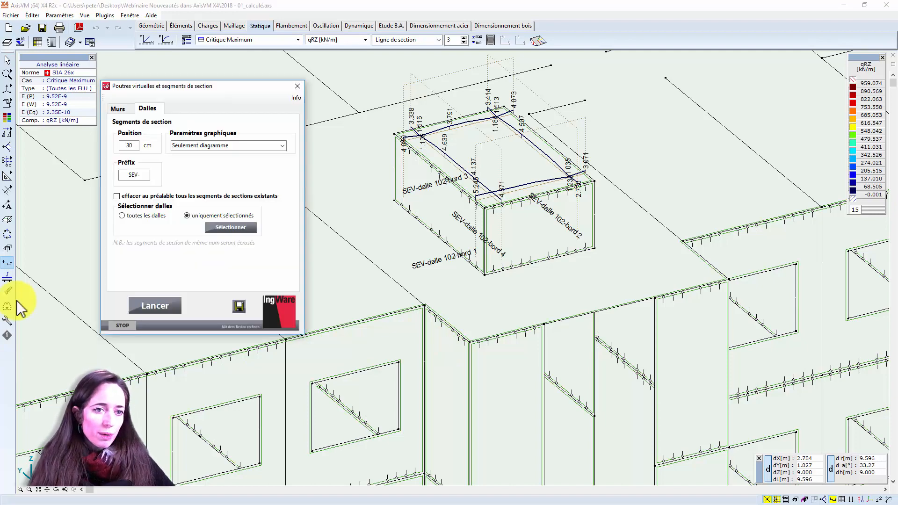
left_click(390, 284)
scroll(390, 283, "down", 5)
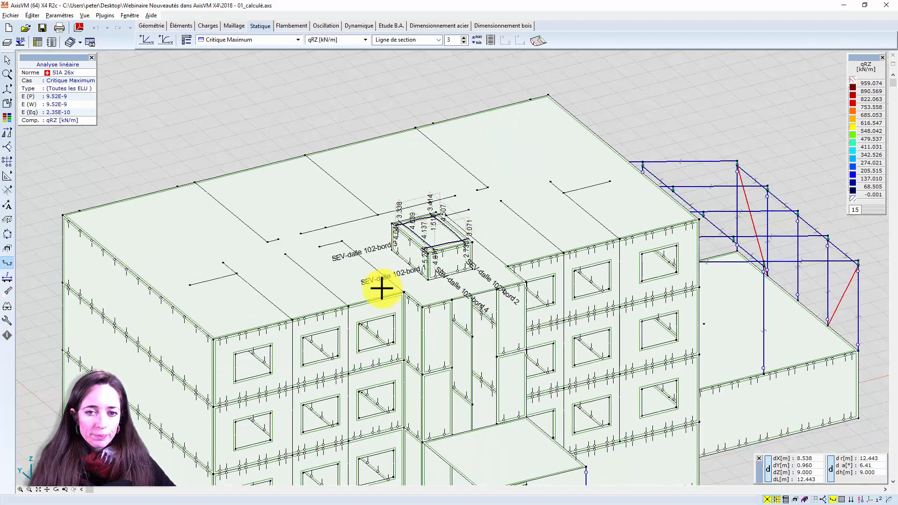
middle_click_drag(341, 297, 325, 262)
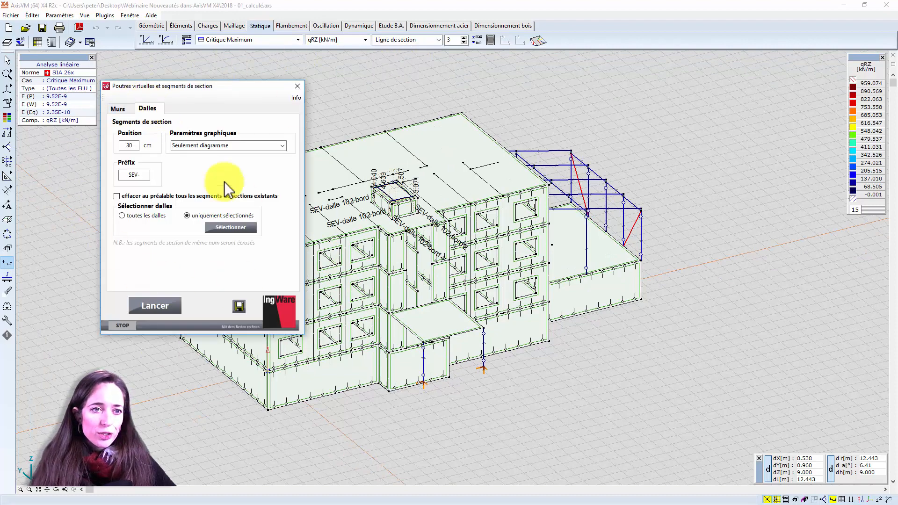
left_click(121, 112)
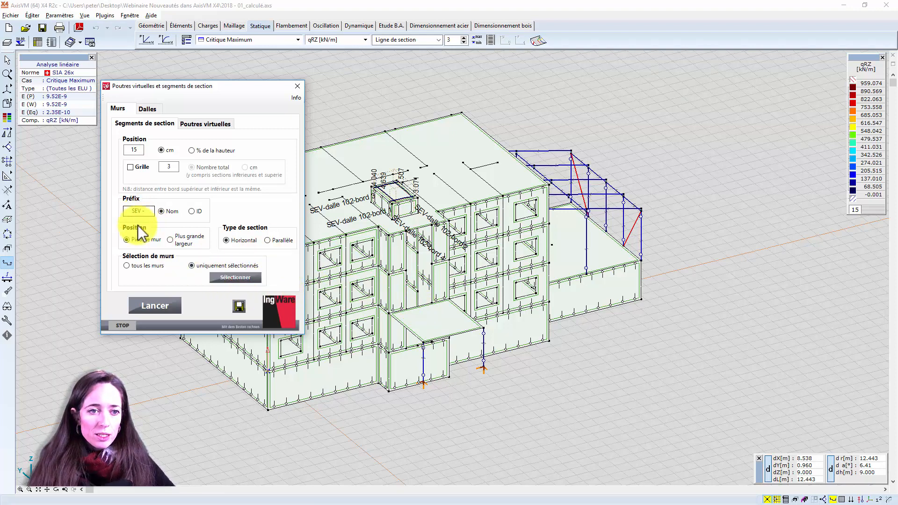
left_click(235, 278)
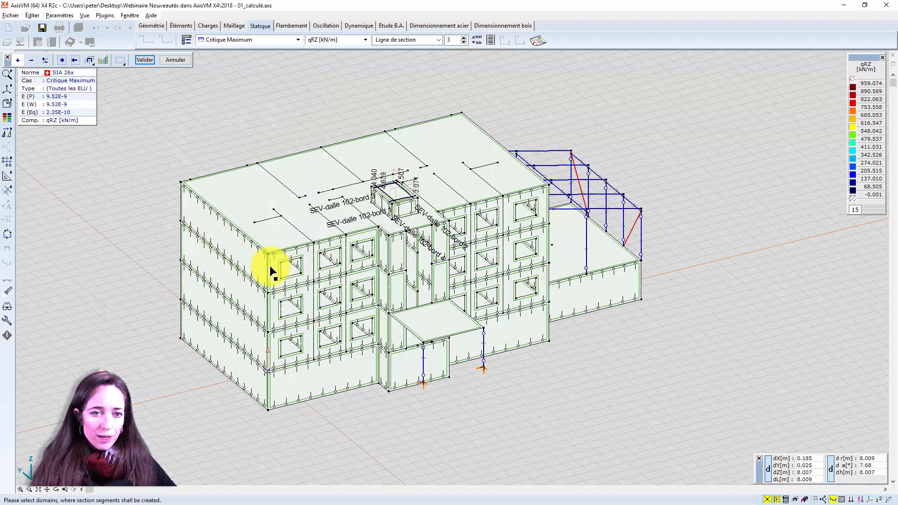
left_click(272, 270)
left_click(145, 61)
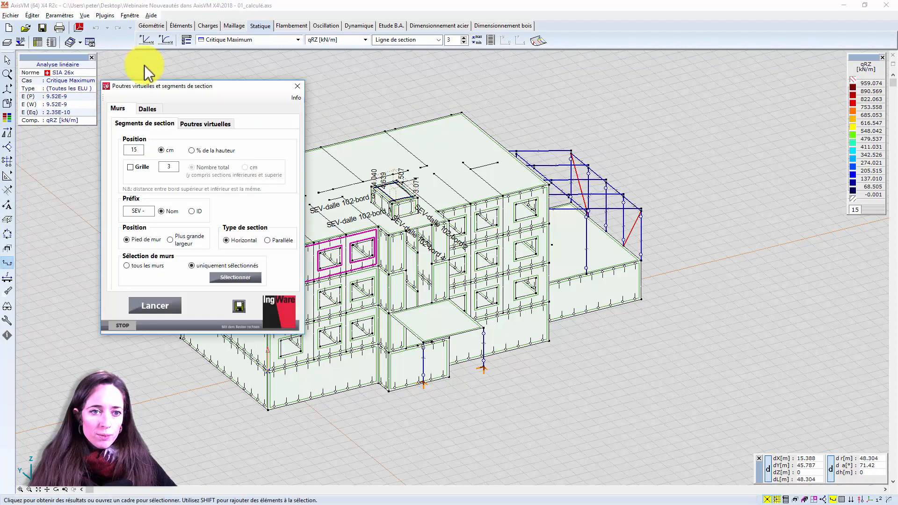
left_click(153, 305)
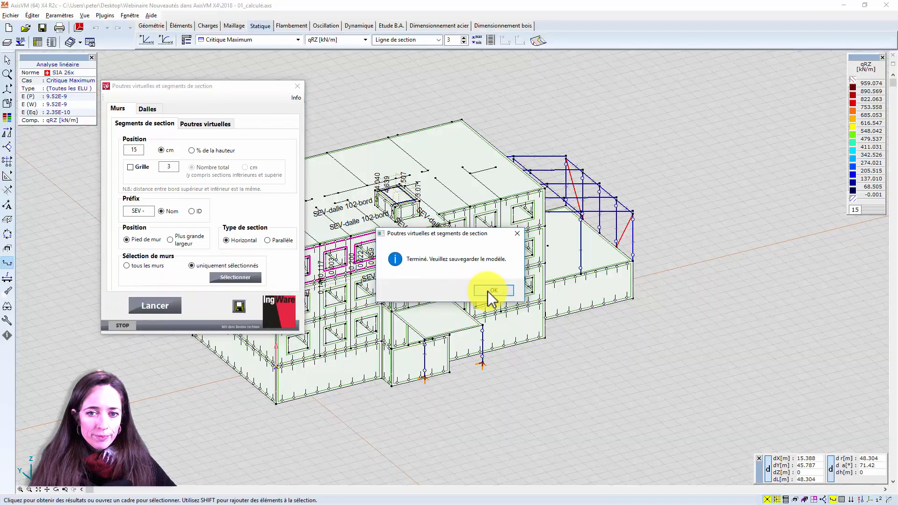
left_click(489, 292)
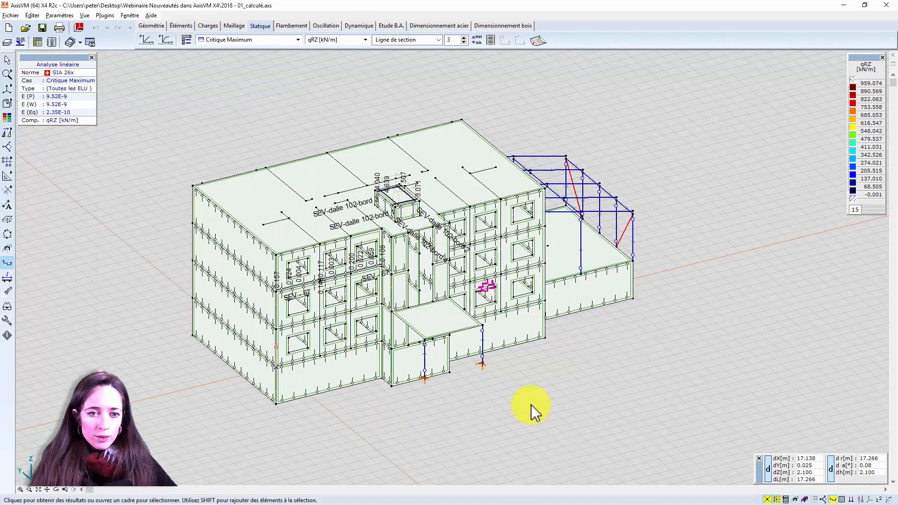
left_click(537, 411)
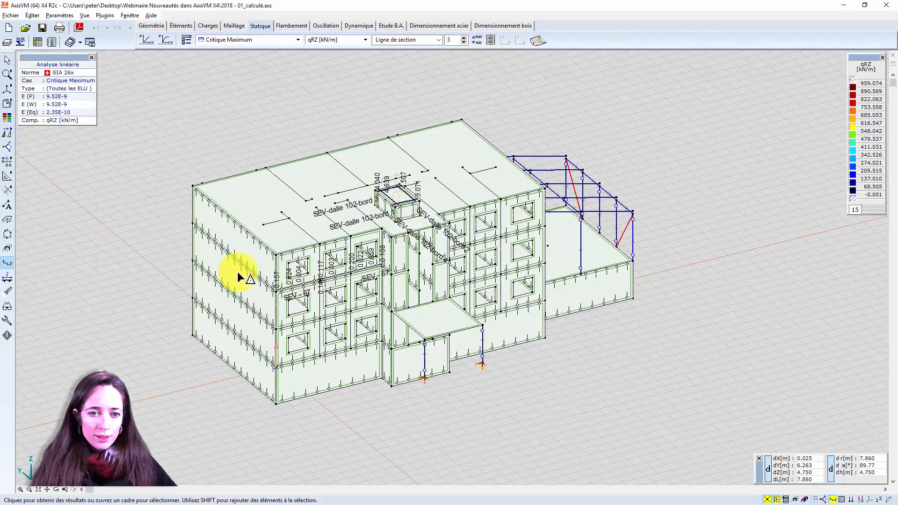
scroll(239, 277, "up", 4)
scroll(336, 285, "up", 2)
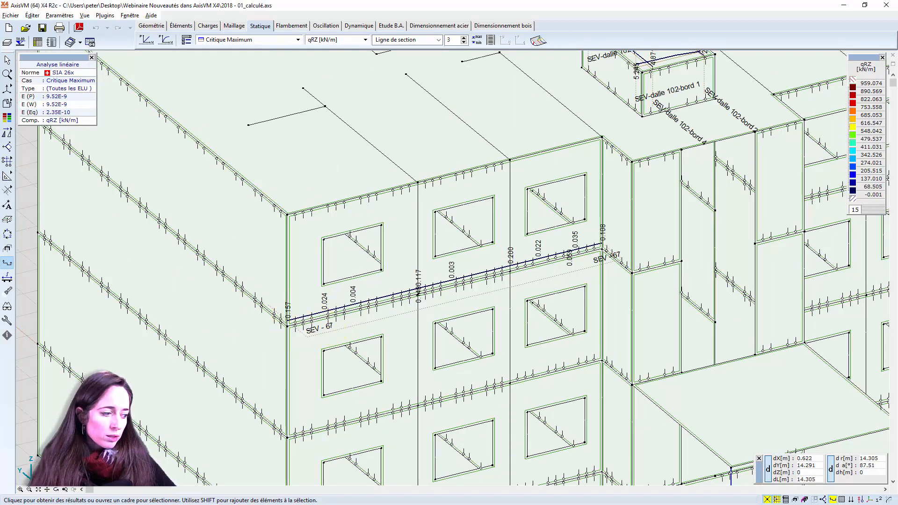
- Generate virtual beams along the centre lines of all automatically grouped walls, including interior domains and clearing existing virtual beams, and save the model
key("alt+Tab")
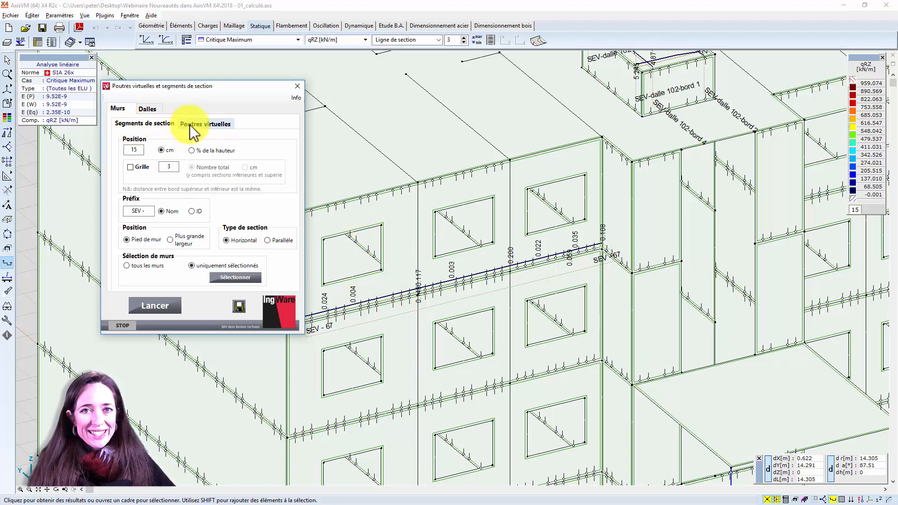
left_click(205, 124)
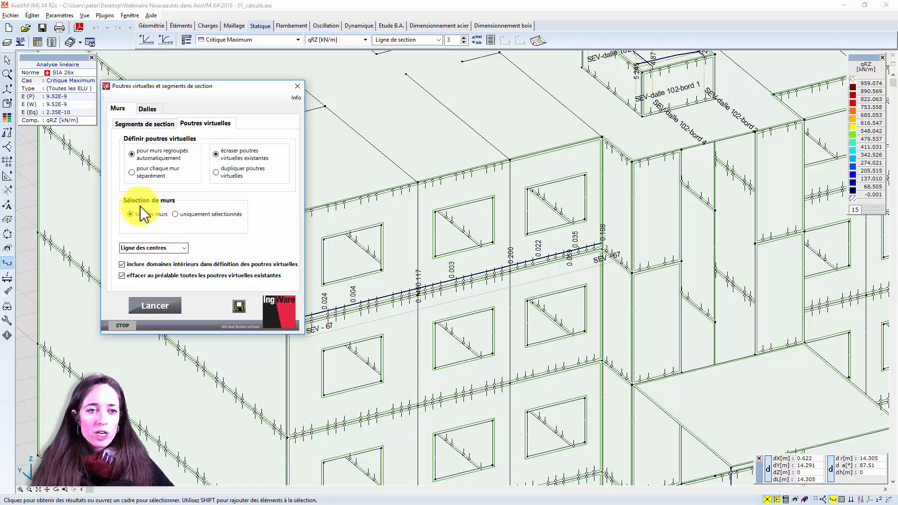
left_click(154, 305)
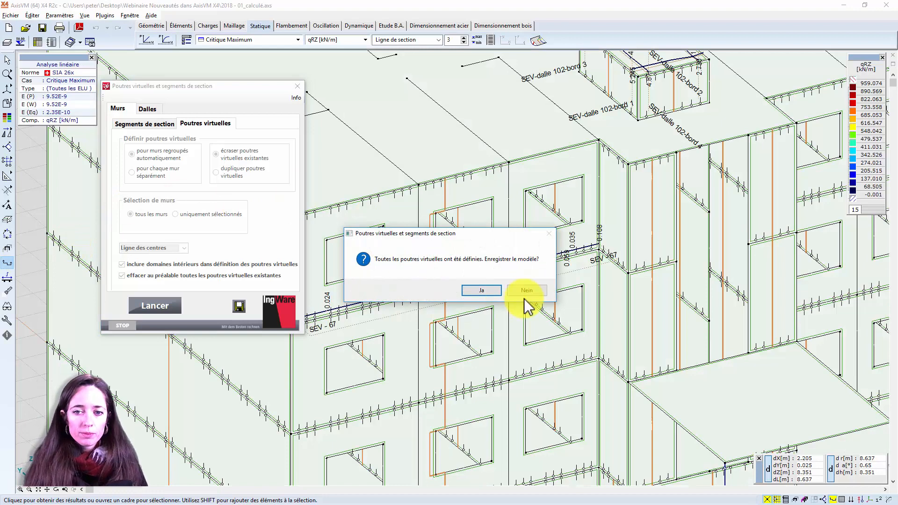
left_click(494, 291)
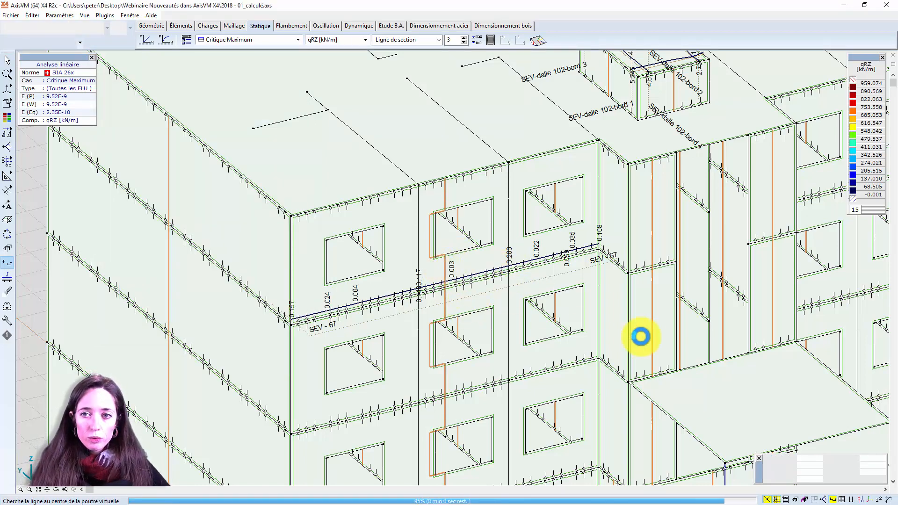
- Examine the generated virtual beams on the walls from both sides of the building
scroll(525, 281, "down", 3)
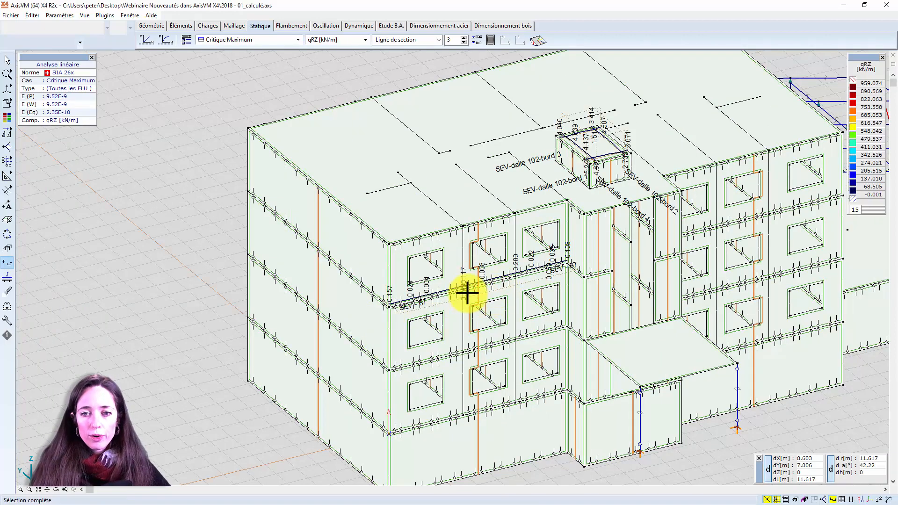
scroll(468, 293, "down", 5)
scroll(493, 266, "up", 1)
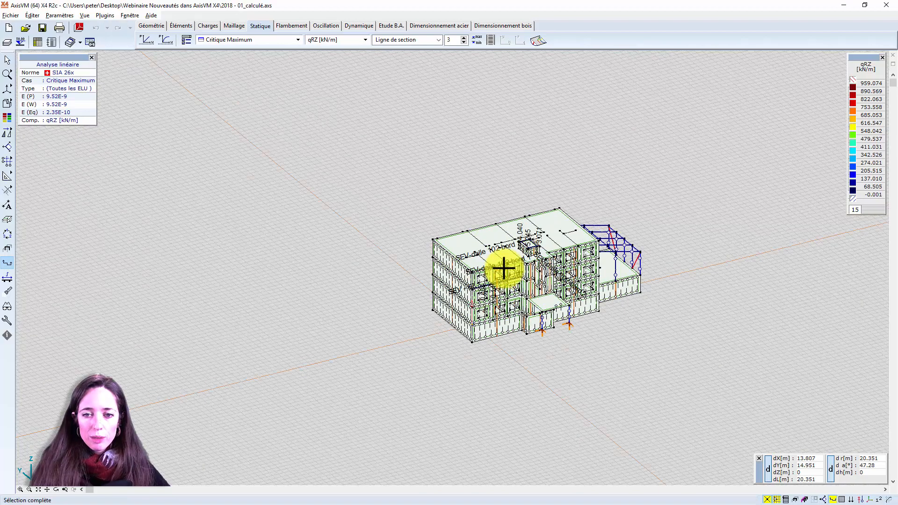
scroll(503, 273, "up", 2)
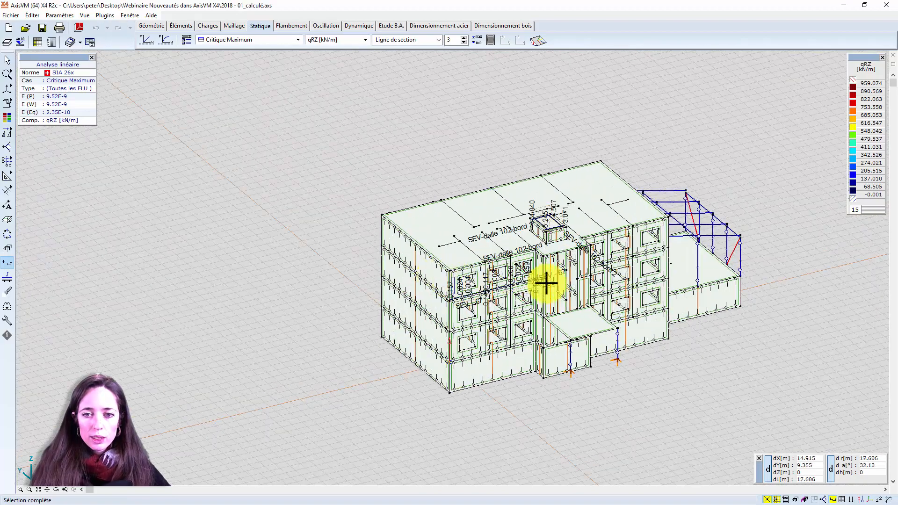
scroll(572, 281, "up", 1)
scroll(520, 284, "up", 1)
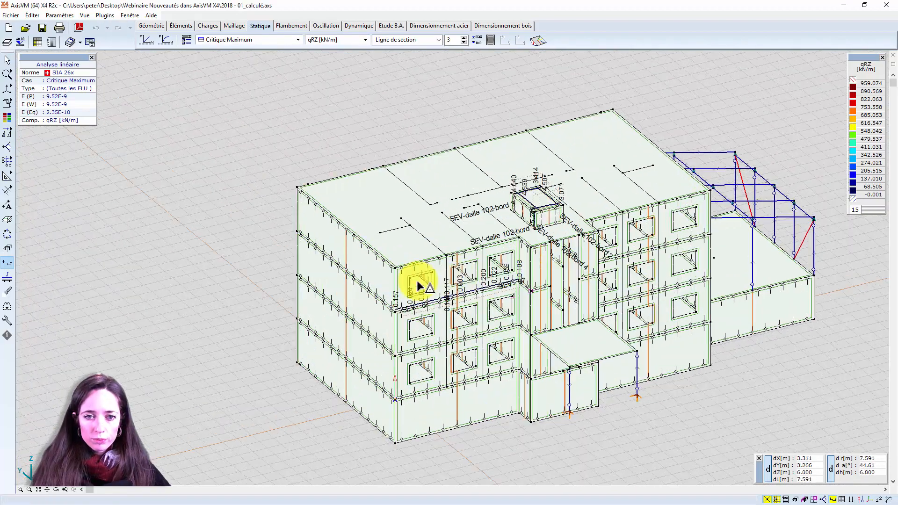
middle_click_drag(437, 275, 684, 285)
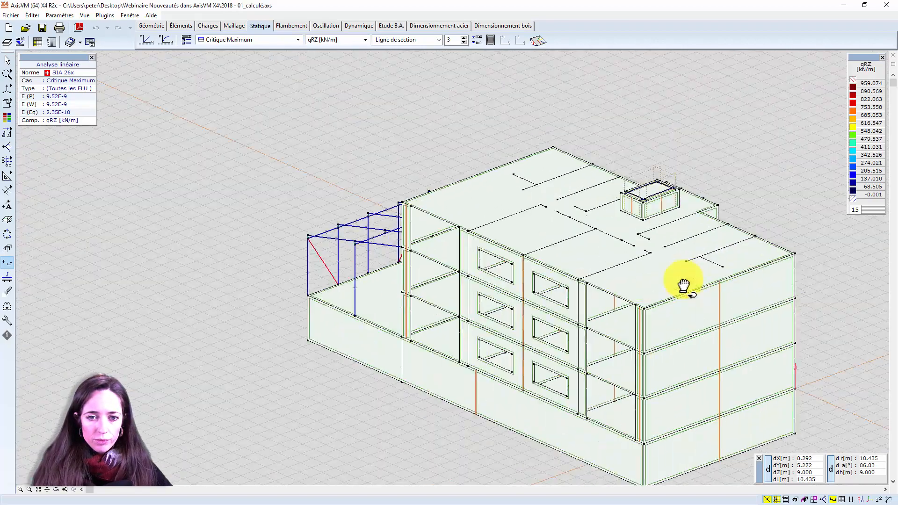
middle_click_drag(374, 286, 615, 272)
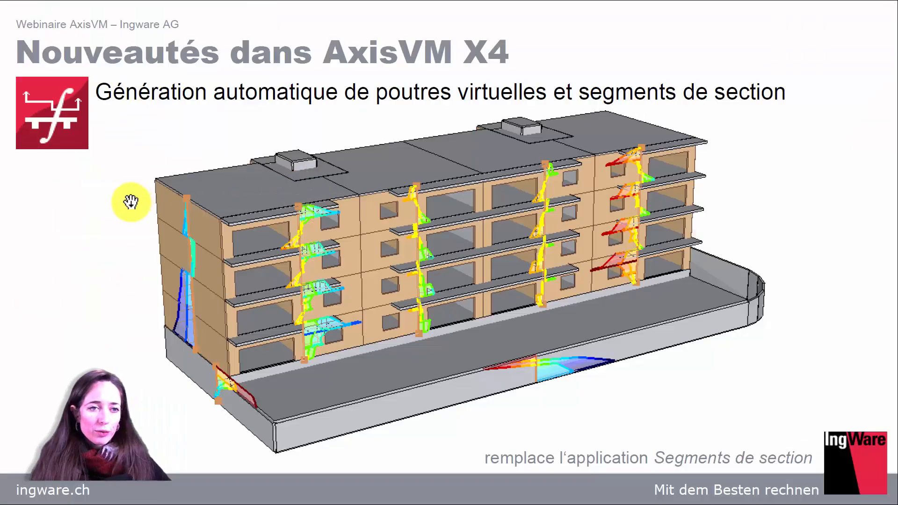
left_click(120, 204)
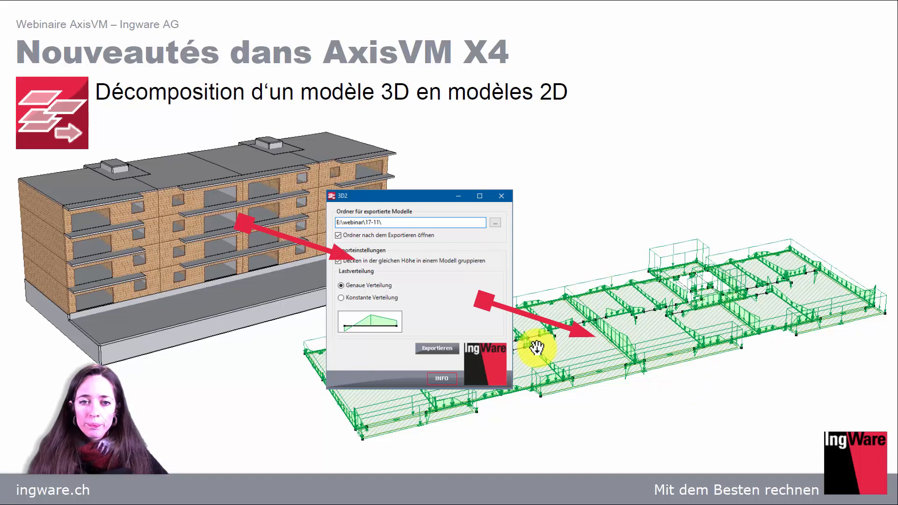
left_click(229, 339)
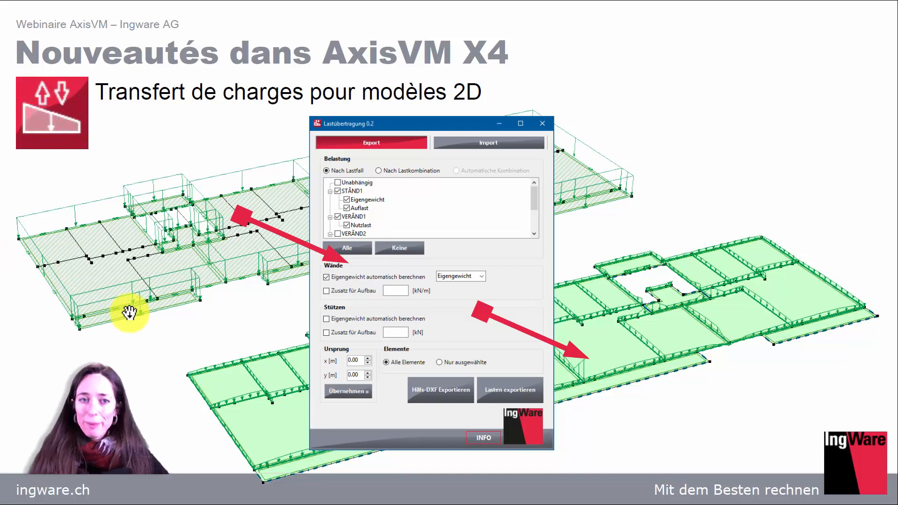
left_click(95, 313)
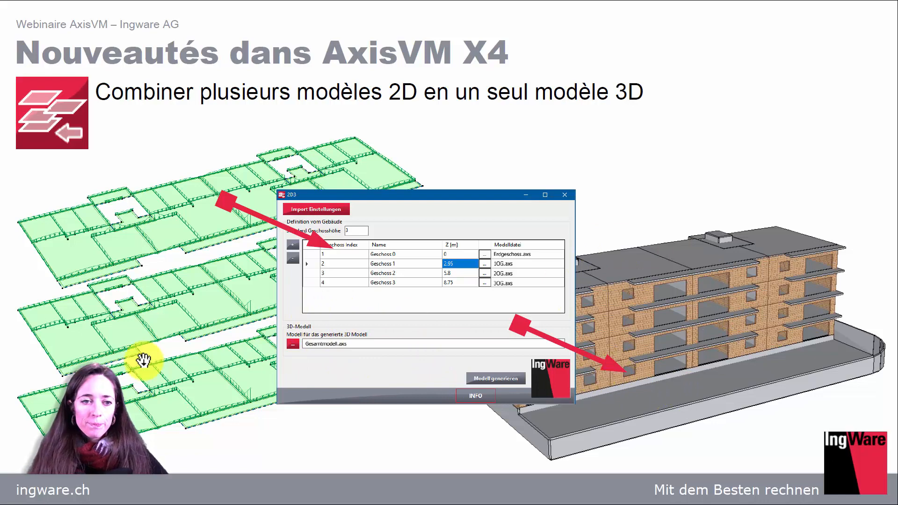
left_click(93, 348)
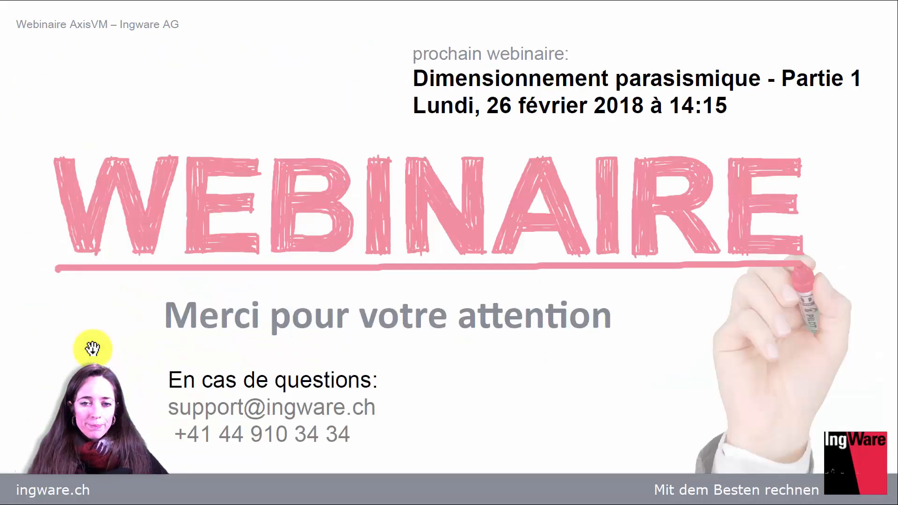